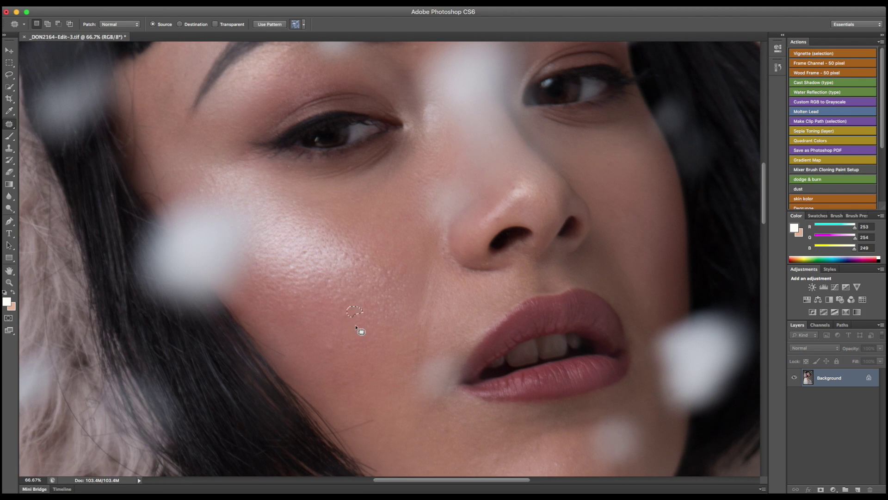
Patch small skin blemishes on the cheek and beside the nose at 100% zoom
{"action": "scroll", "coordinate": [297, 274], "scroll_direction": "up", "scroll_amount": 1}
{"action": "left_click_drag", "start_coordinate": [297, 274], "coordinate": [293, 280]}
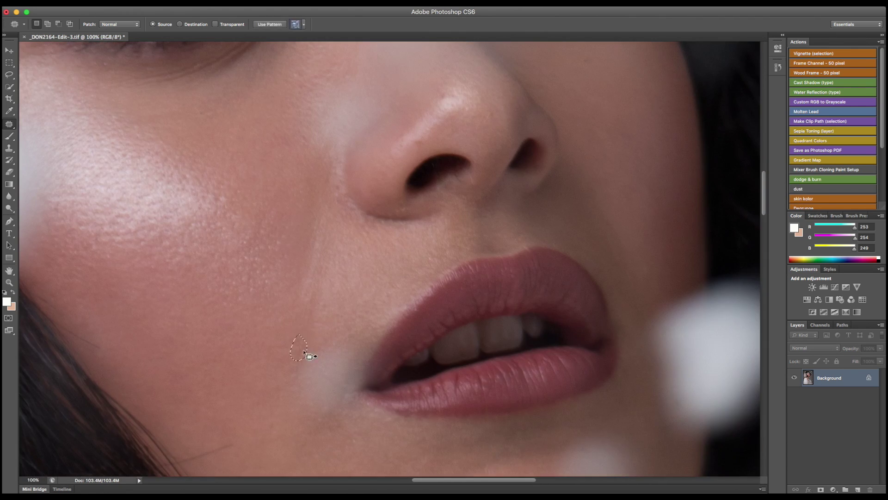
{"action": "left_click_drag", "start_coordinate": [324, 185], "coordinate": [313, 197]}
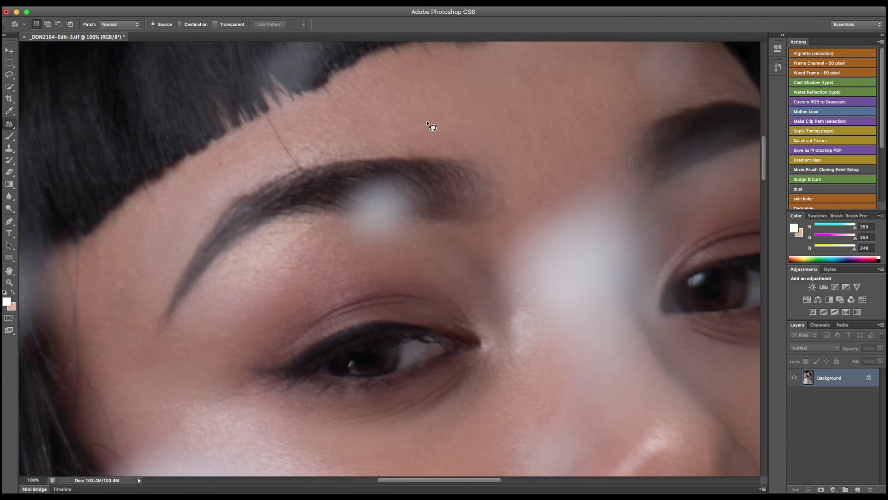
{"action": "scroll", "coordinate": [433, 127], "scroll_direction": "up", "scroll_amount": 2}
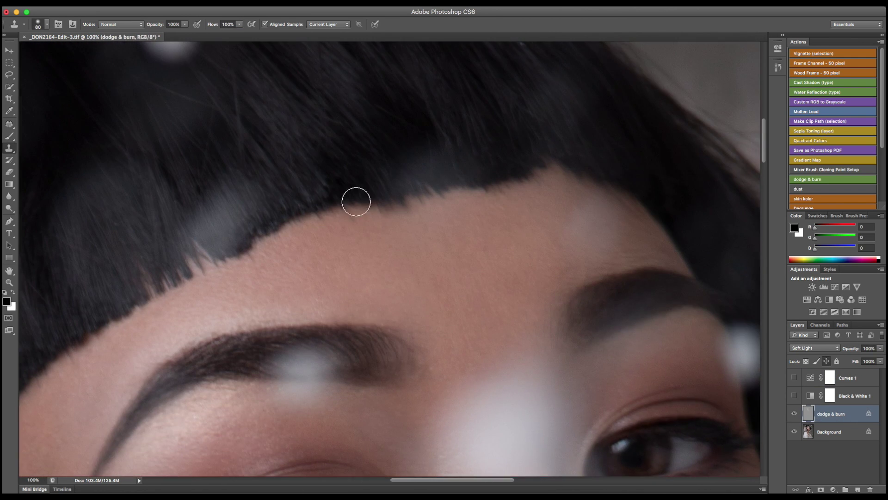
{"action": "scroll", "coordinate": [356, 201], "scroll_direction": "down", "scroll_amount": 3}
{"action": "scroll", "coordinate": [356, 202], "scroll_direction": "right", "scroll_amount": 2}
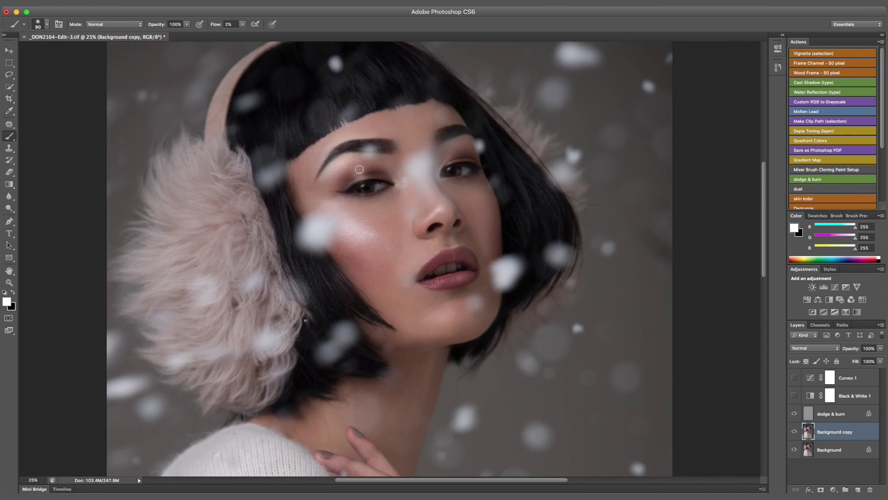
{"action": "key", "text": "x"}
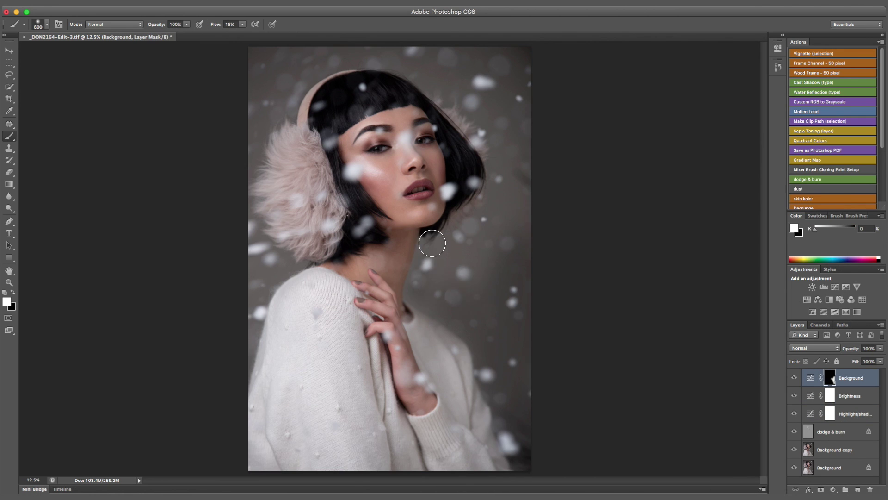
Paint white on the Background curves layer's mask to apply the adjustment over the backdrop around the woman
{"action": "mouse_move", "coordinate": [432, 242]}
{"action": "left_mouse_down"}
{"action": "mouse_move", "coordinate": [293, 89]}
{"action": "mouse_move", "coordinate": [262, 208]}
{"action": "left_mouse_up"}
{"action": "key", "text": "bracketleft"}
{"action": "key", "text": "bracketleft"}
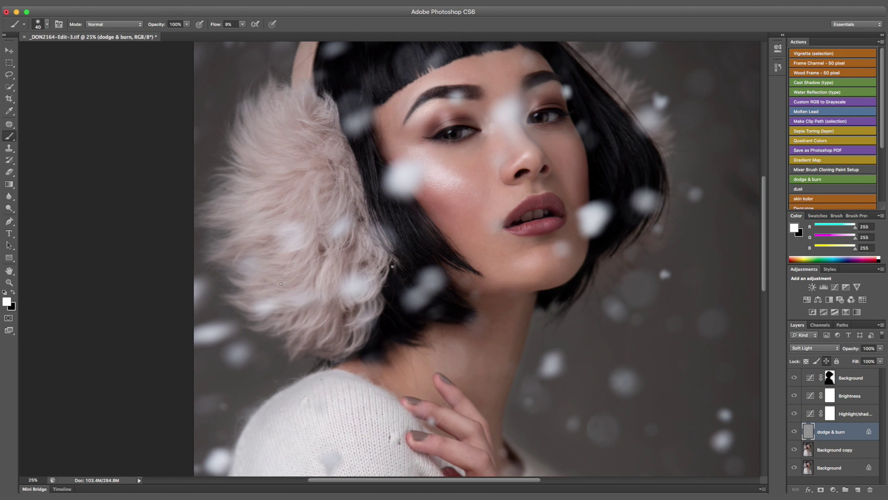
Dodge and burn fine details of the hair and earmuffs on the dodge & burn layer with a small low-flow brush
{"action": "key", "text": "bracketleft"}
{"action": "key", "text": "bracketleft"}
{"action": "key", "text": "bracketleft"}
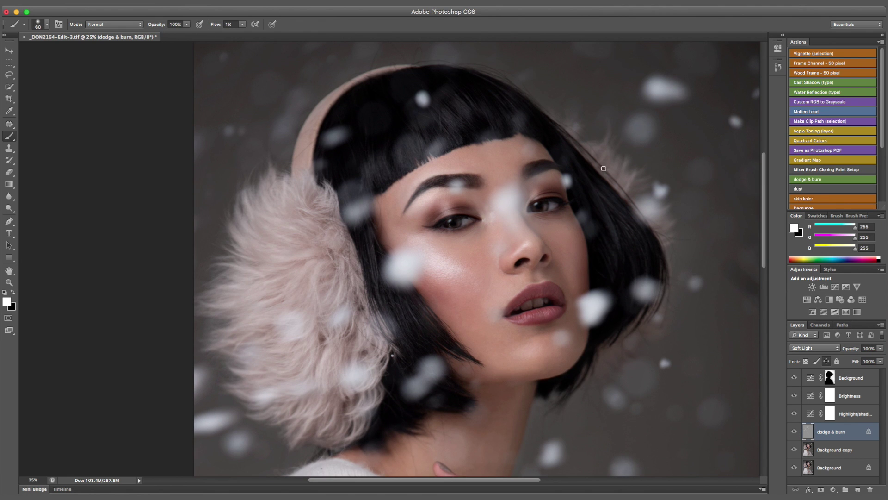
{"action": "key", "text": "x"}
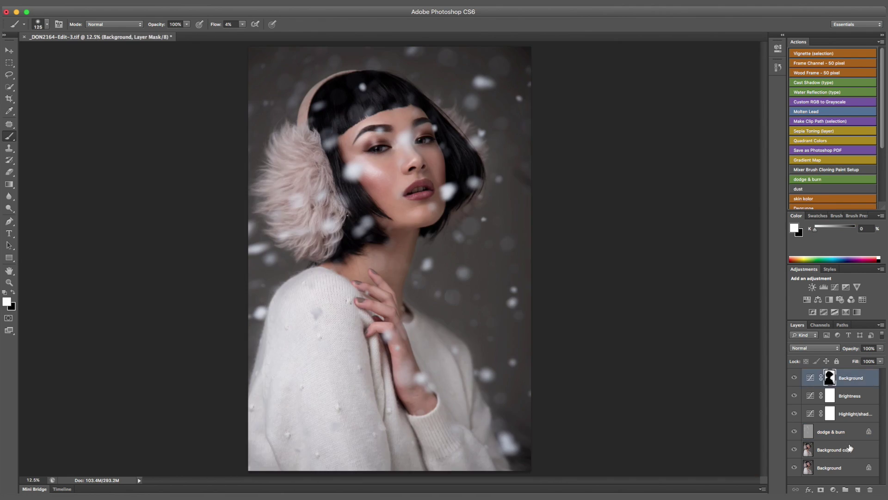
Select the Brightness adjustment layer's mask and activate the Crop tool for the portrait
{"action": "left_click", "coordinate": [829, 395]}
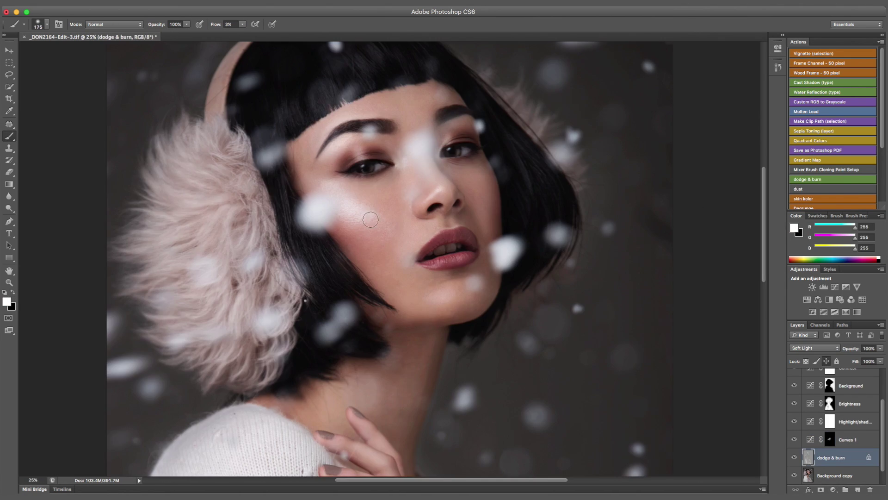
{"action": "key", "text": "super+equal"}
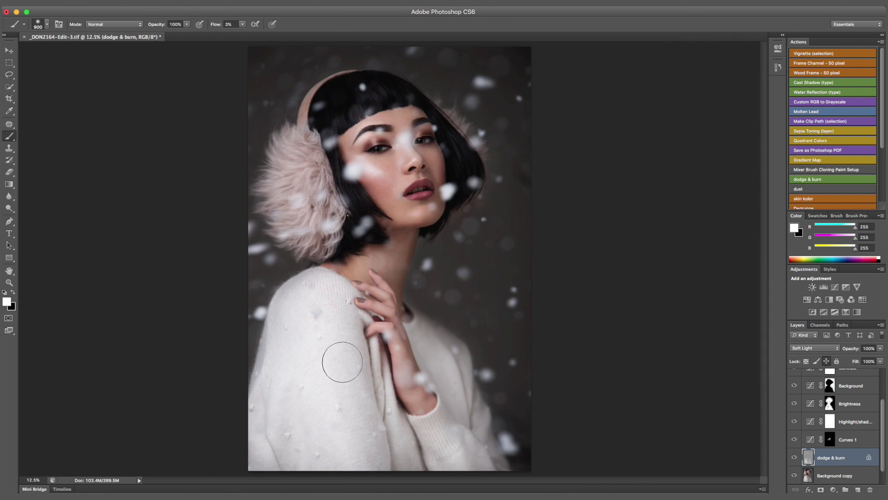
{"action": "key", "text": "super+equal"}
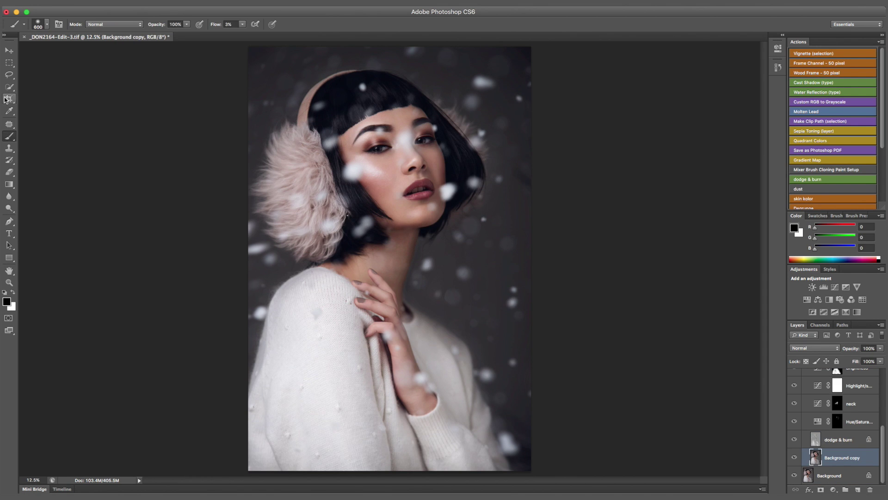
{"action": "left_click", "coordinate": [5, 99]}
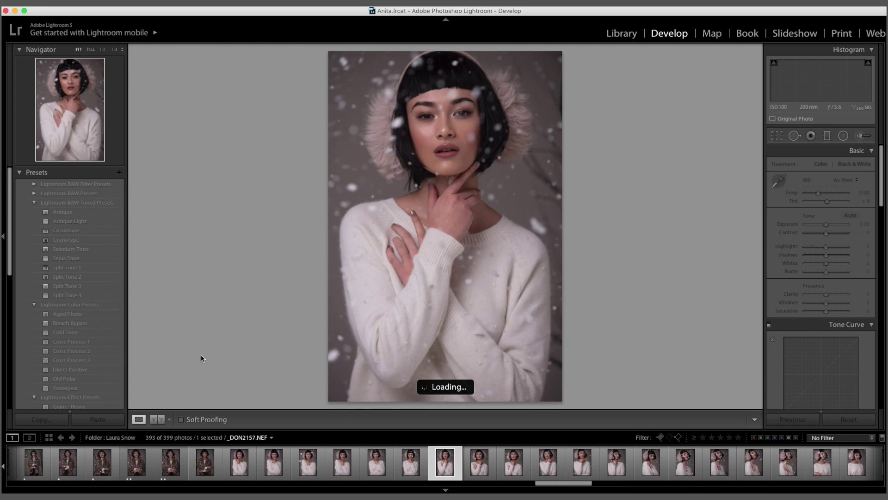
In Lightroom, go through the snow portraits and rate the candidates with three, one and two stars
{"action": "key", "text": "3"}
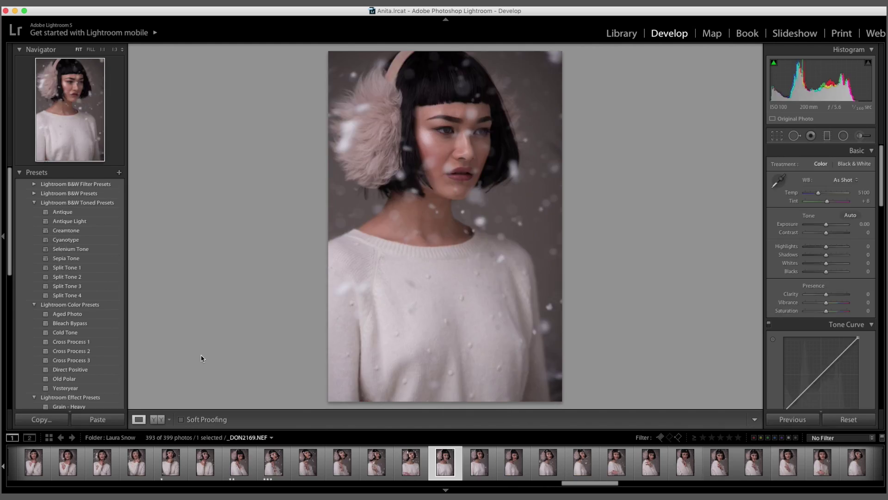
{"action": "key", "text": "Right"}
{"action": "key", "text": "Right"}
{"action": "key", "text": "Right"}
{"action": "key", "text": "Right"}
{"action": "key", "text": "Right"}
{"action": "key", "text": "1"}
{"action": "key", "text": "Right"}
{"action": "key", "text": "Right"}
{"action": "key", "text": "2"}
Browse the remaining snow portraits and go back through the series to the photo _DON2164.NEF
{"action": "key", "text": "Right"}
{"action": "key", "text": "Right"}
{"action": "key", "text": "Right"}
{"action": "key", "text": "Right"}
{"action": "key", "text": "Right"}
{"action": "key", "text": "Right"}
{"action": "key", "text": "Right"}
{"action": "key", "text": "Right"}
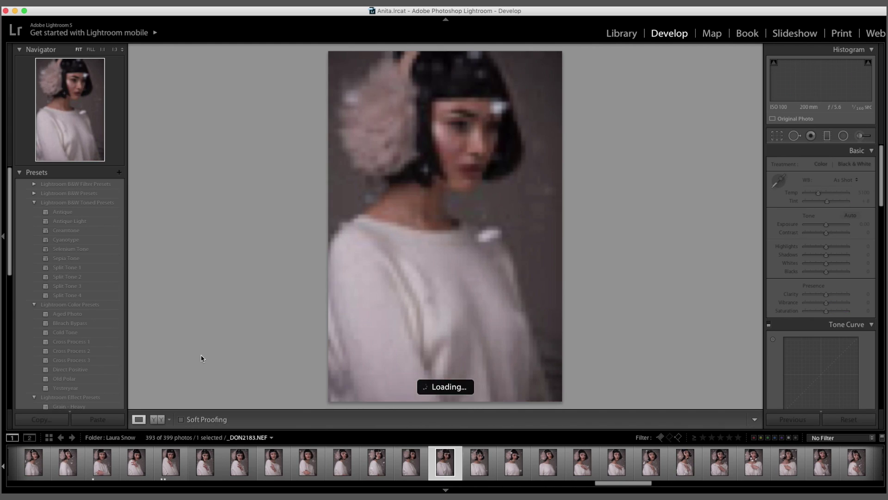
{"action": "key", "text": "Left"}
{"action": "key", "text": "Left"}
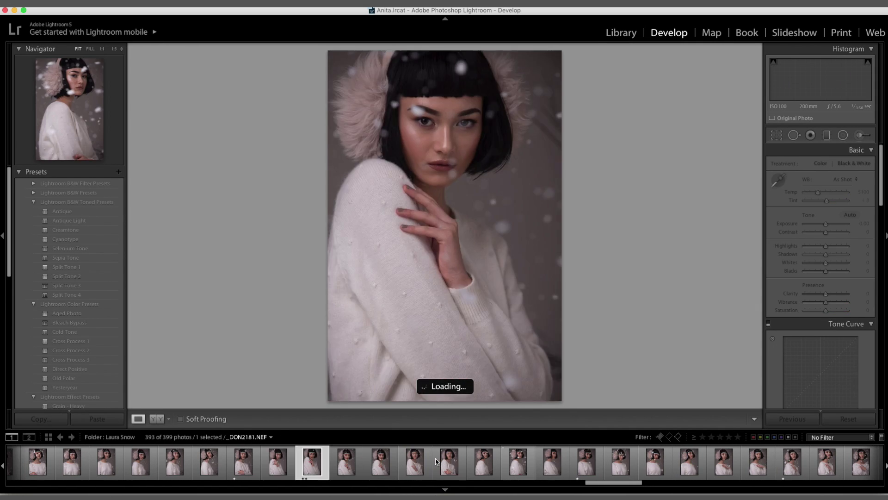
{"action": "key", "text": "Left"}
{"action": "key", "text": "Left"}
{"action": "key", "text": "Left"}
{"action": "key", "text": "Left"}
{"action": "key", "text": "Left"}
{"action": "key", "text": "Left"}
{"action": "key", "text": "Left"}
{"action": "key", "text": "Left"}
{"action": "key", "text": "Left"}
{"action": "key", "text": "Left"}
{"action": "key", "text": "Left"}
{"action": "key", "text": "Left"}
{"action": "key", "text": "Left"}
{"action": "key", "text": "Left"}
{"action": "key", "text": "Left"}
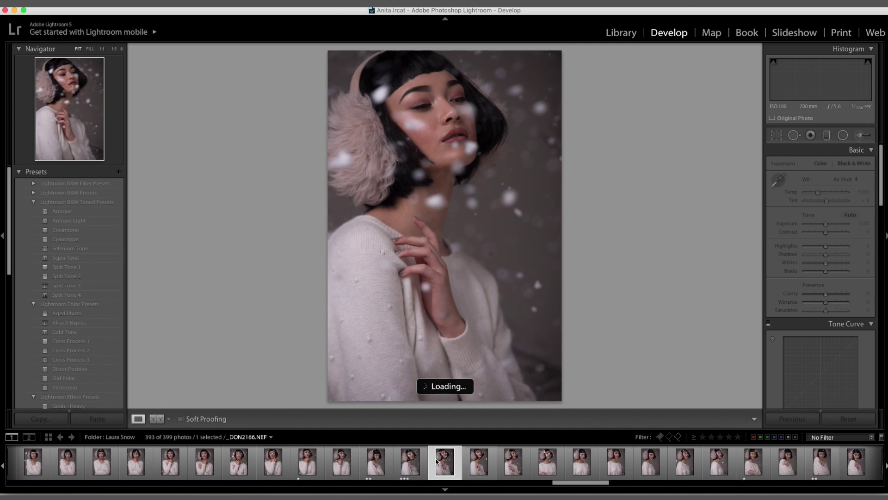
{"action": "key", "text": "Left"}
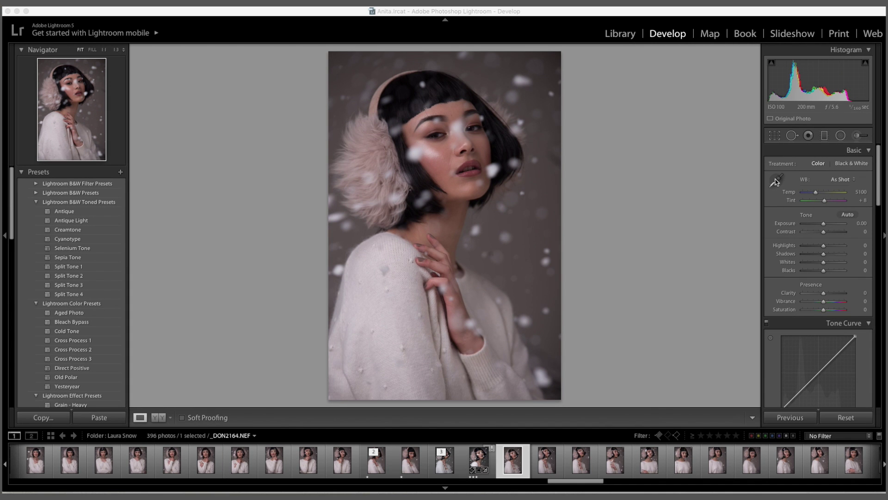
Set the white balance by sampling the grey backdrop and raise Exposure to +0.19
{"action": "left_click", "coordinate": [776, 181]}
{"action": "left_click", "coordinate": [555, 173]}
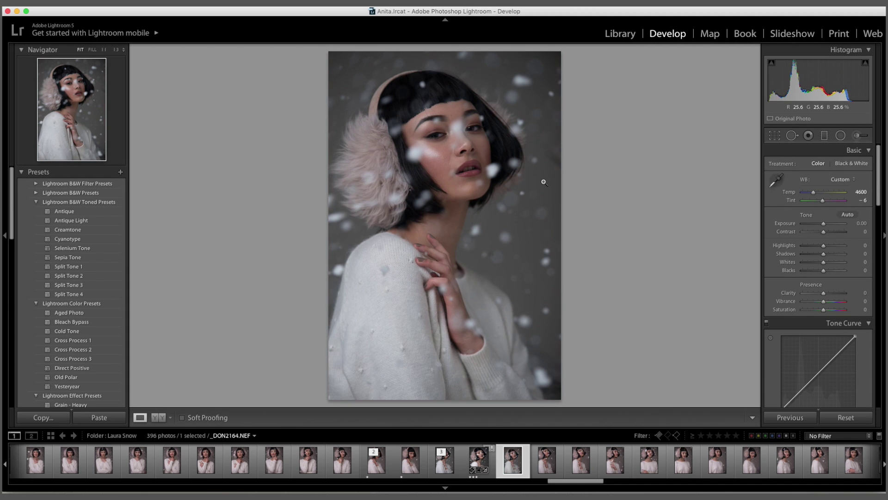
{"action": "left_click_drag", "start_coordinate": [825, 225], "coordinate": [826, 225]}
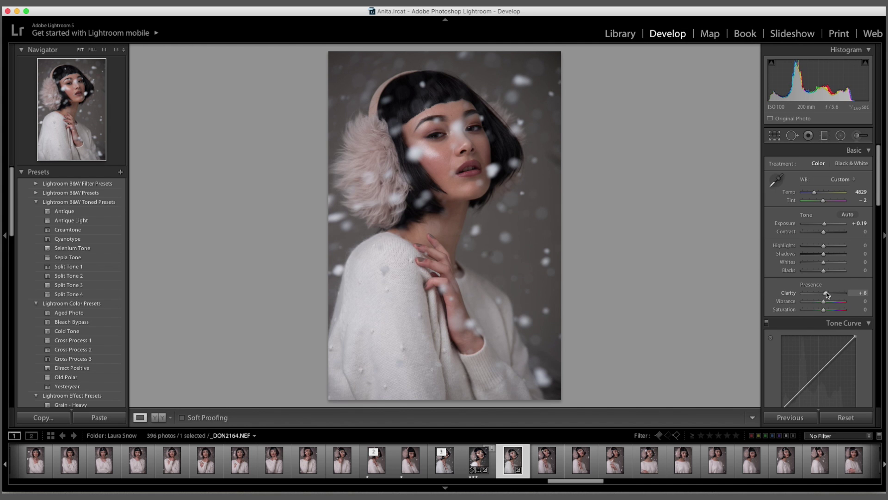
Set Clarity to +10 and the Sharpening Amount to 45, judging the skin detail on the cheek
{"action": "left_click_drag", "start_coordinate": [826, 294], "coordinate": [827, 294]}
{"action": "scroll", "coordinate": [814, 300], "scroll_direction": "down", "scroll_amount": 4}
{"action": "key", "text": "z"}
{"action": "left_click_drag", "start_coordinate": [535, 275], "coordinate": [543, 172]}
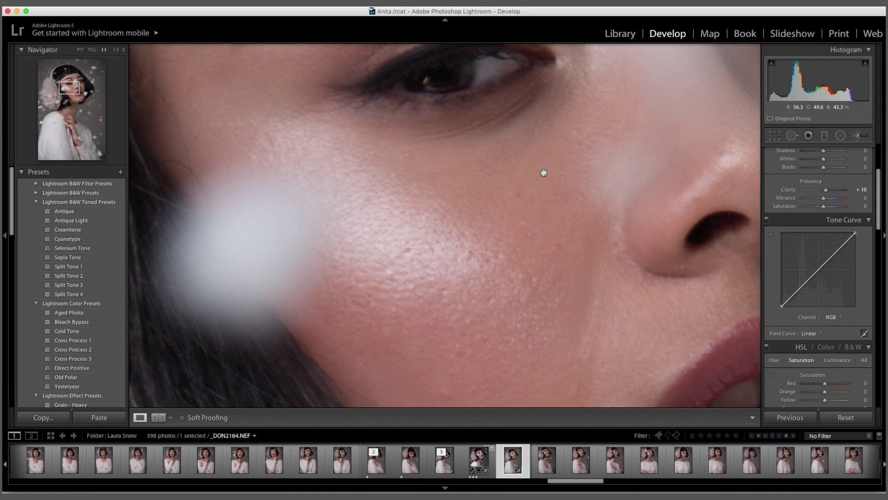
{"action": "scroll", "coordinate": [821, 337], "scroll_direction": "down", "scroll_amount": 10}
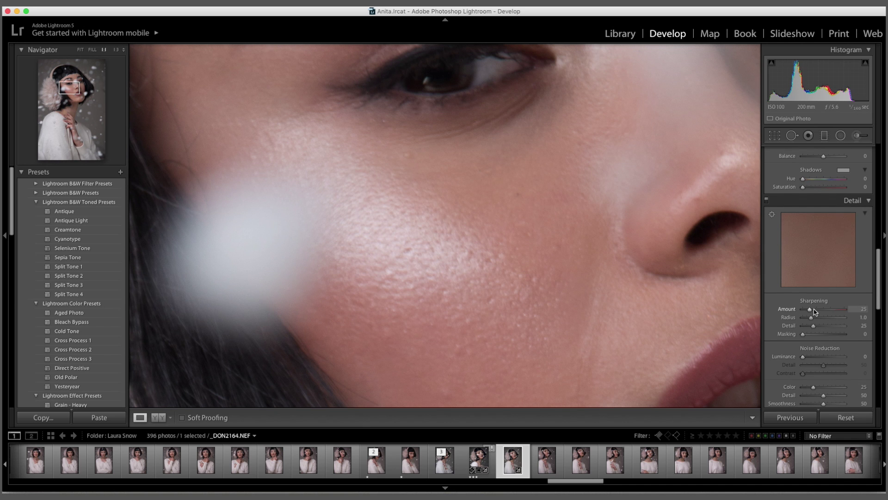
{"action": "left_click", "coordinate": [532, 207]}
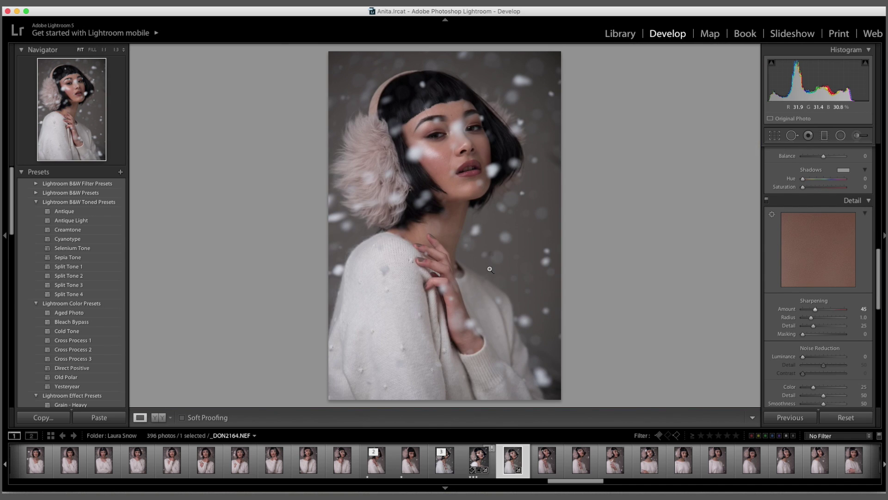
Open a copy of the photo with Lightroom adjustments for editing in Adobe Photoshop CS6
{"action": "scroll", "coordinate": [822, 239], "scroll_direction": "up", "scroll_amount": 10}
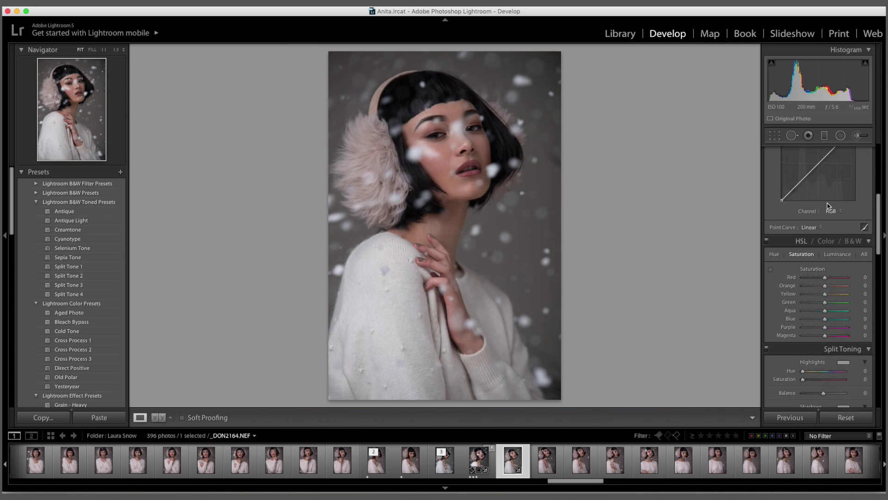
{"action": "right_click", "coordinate": [485, 192]}
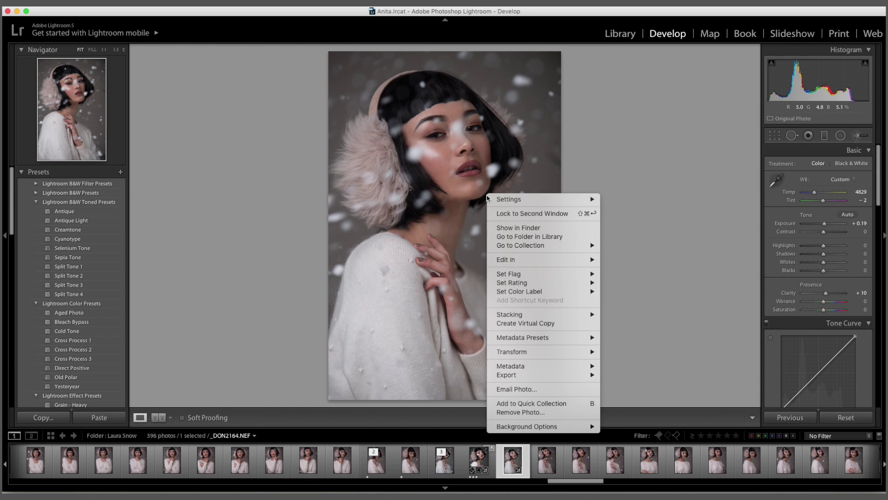
{"action": "mouse_move", "coordinate": [532, 258]}
{"action": "left_click", "coordinate": [625, 270]}
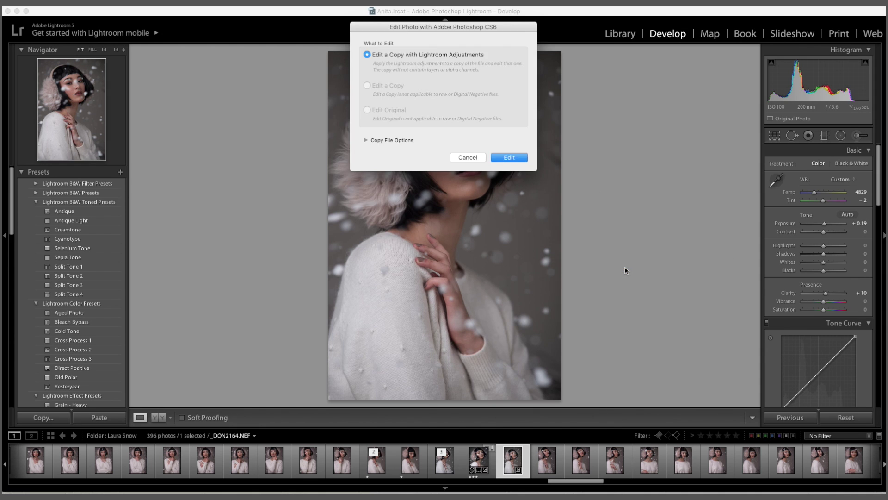
{"action": "key", "text": "Return"}
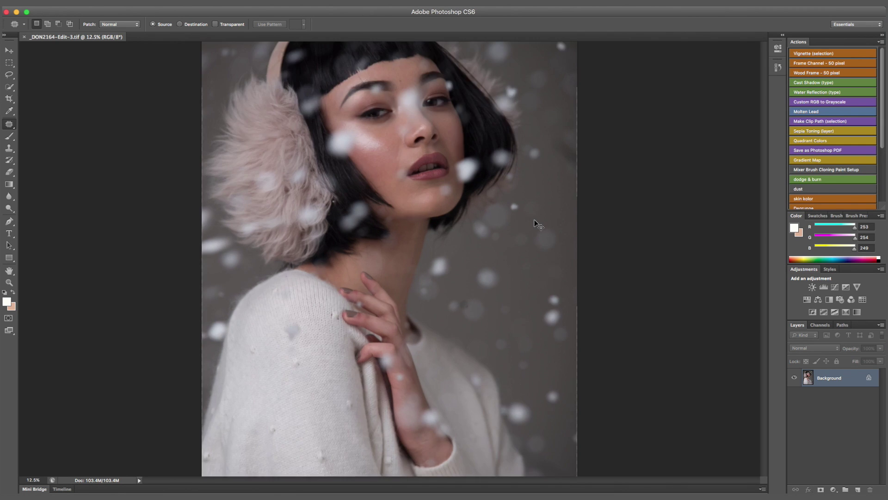
Patch the small blemishes on the cheek below the highlight using nearby clean skin
{"action": "key", "text": "super+plus"}
{"action": "key", "text": "super+plus"}
{"action": "key", "text": "super+plus"}
{"action": "scroll", "coordinate": [537, 225], "scroll_direction": "up", "scroll_amount": 8}
{"action": "key", "text": "super+plus"}
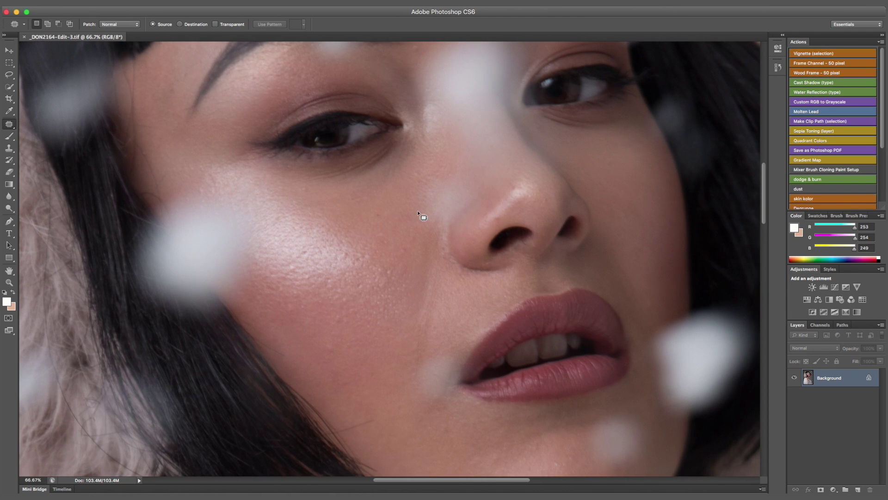
{"action": "mouse_move", "coordinate": [406, 244]}
{"action": "left_mouse_down"}
{"action": "mouse_move", "coordinate": [410, 253]}
{"action": "mouse_move", "coordinate": [398, 239]}
{"action": "left_mouse_up"}
{"action": "left_click_drag", "start_coordinate": [341, 322], "coordinate": [334, 327]}
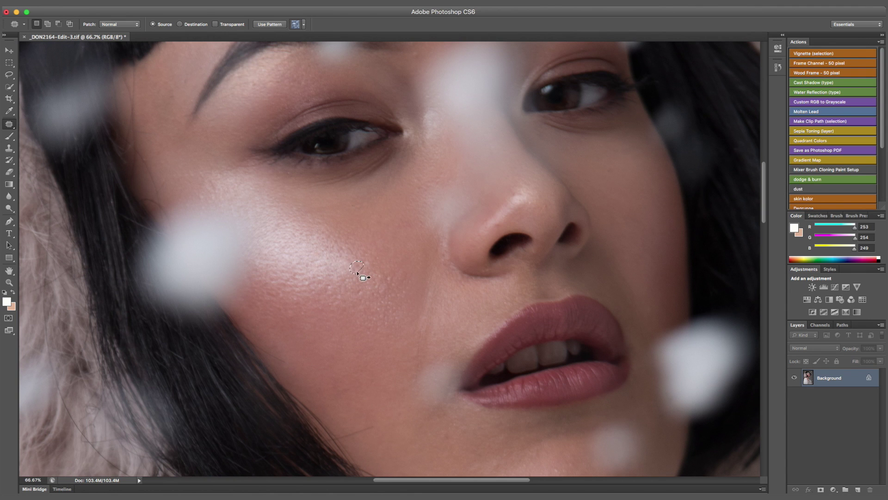
{"action": "left_click_drag", "start_coordinate": [385, 292], "coordinate": [390, 296]}
{"action": "scroll", "coordinate": [387, 280], "scroll_direction": "up", "scroll_amount": 2}
{"action": "left_click_drag", "start_coordinate": [321, 315], "coordinate": [313, 321]}
Patch blemishes on the outer face and on the forehead above the eyebrow
{"action": "scroll", "coordinate": [310, 315], "scroll_direction": "up", "scroll_amount": 4}
{"action": "left_click_drag", "start_coordinate": [228, 318], "coordinate": [251, 326]}
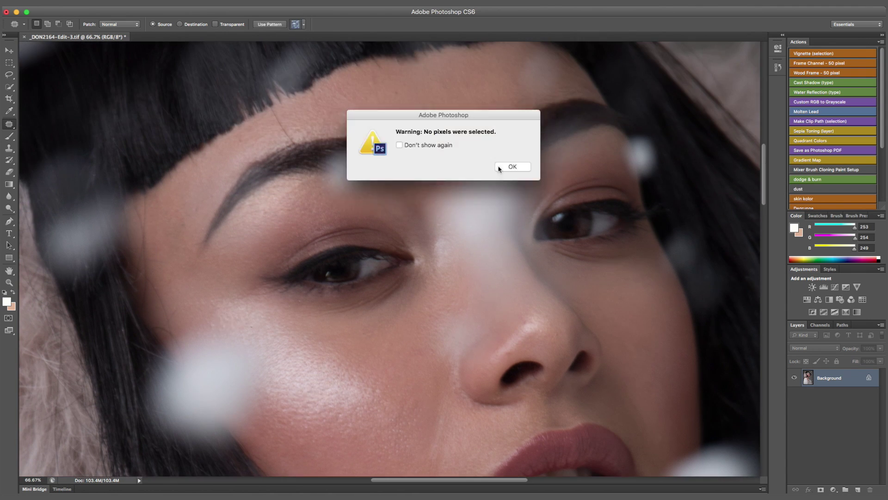
{"action": "left_click", "coordinate": [504, 167]}
{"action": "scroll", "coordinate": [201, 298], "scroll_direction": "up", "scroll_amount": 4}
{"action": "left_click_drag", "start_coordinate": [451, 198], "coordinate": [447, 207]}
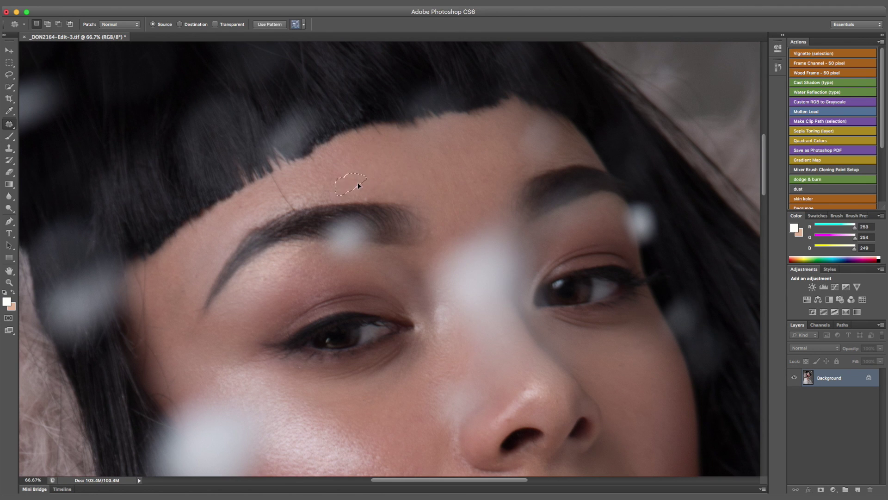
Patch the skin marks just below the corner of the mouth
{"action": "scroll", "coordinate": [404, 309], "scroll_direction": "down", "scroll_amount": 10}
{"action": "left_click_drag", "start_coordinate": [428, 331], "coordinate": [440, 329]}
{"action": "left_click_drag", "start_coordinate": [434, 336], "coordinate": [442, 375]}
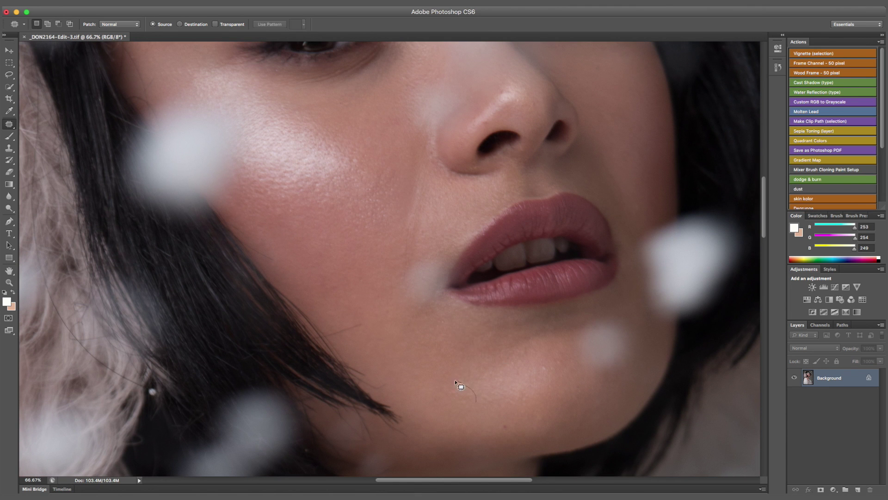
Patch remaining fine spots on the cheek and around its highlight at 100% zoom
{"action": "scroll", "coordinate": [392, 354], "scroll_direction": "up", "scroll_amount": 2}
{"action": "scroll", "coordinate": [359, 317], "scroll_direction": "up", "scroll_amount": 6}
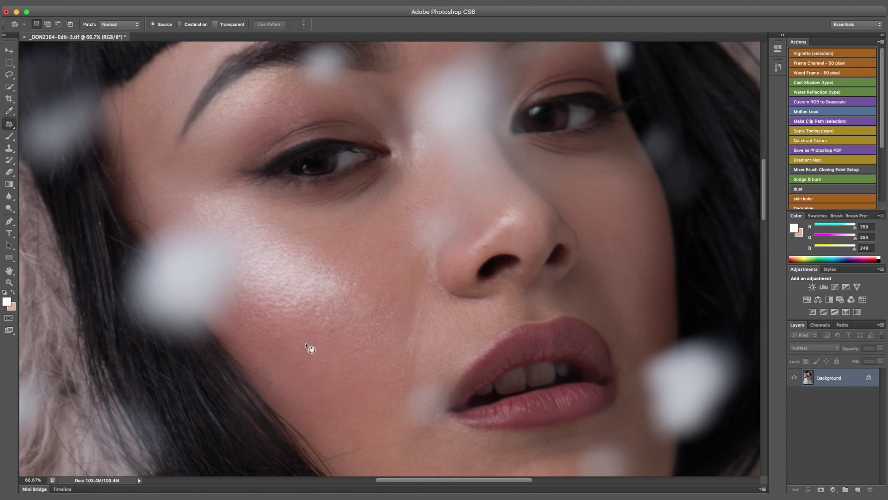
{"action": "scroll", "coordinate": [311, 342], "scroll_direction": "down", "scroll_amount": 3}
{"action": "key", "text": "super+plus"}
{"action": "left_click_drag", "start_coordinate": [290, 262], "coordinate": [286, 269]}
{"action": "left_click_drag", "start_coordinate": [286, 266], "coordinate": [287, 255]}
{"action": "scroll", "coordinate": [411, 241], "scroll_direction": "up", "scroll_amount": 3}
{"action": "left_click_drag", "start_coordinate": [203, 227], "coordinate": [206, 226]}
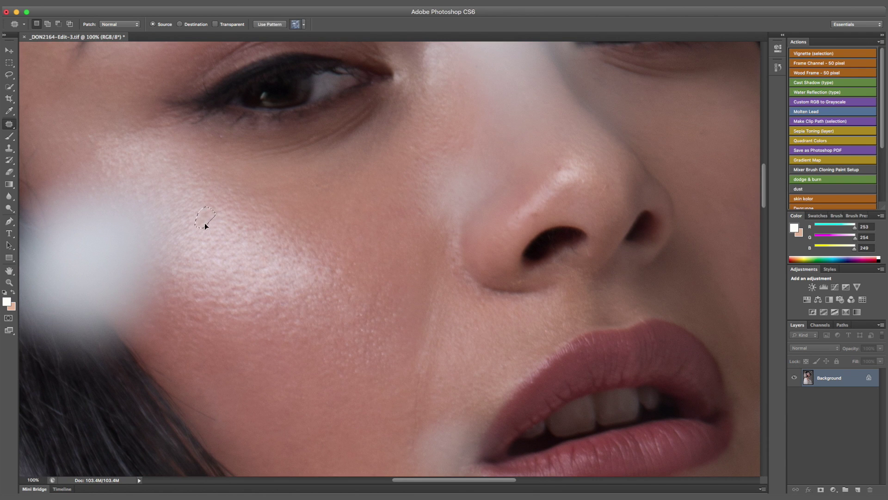
{"action": "left_click", "coordinate": [206, 307]}
{"action": "scroll", "coordinate": [257, 243], "scroll_direction": "up", "scroll_amount": 15}
{"action": "scroll", "coordinate": [223, 212], "scroll_direction": "left", "scroll_amount": 6}
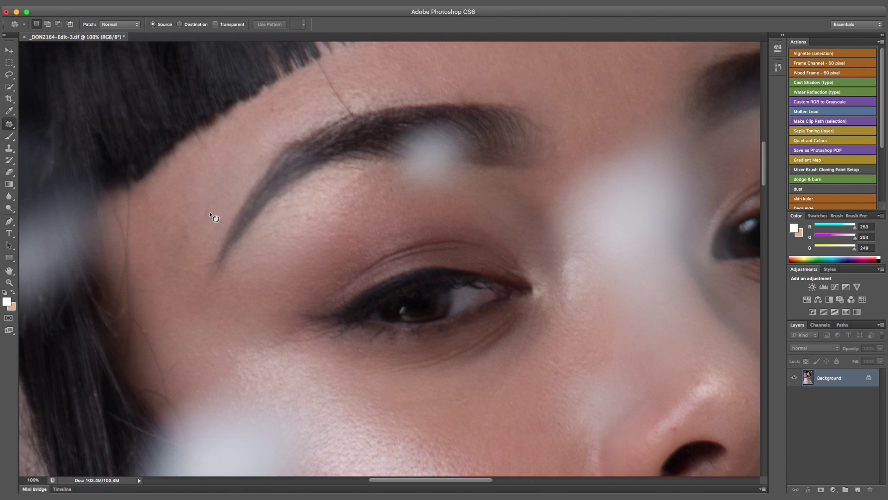
{"action": "scroll", "coordinate": [172, 309], "scroll_direction": "down", "scroll_amount": 19}
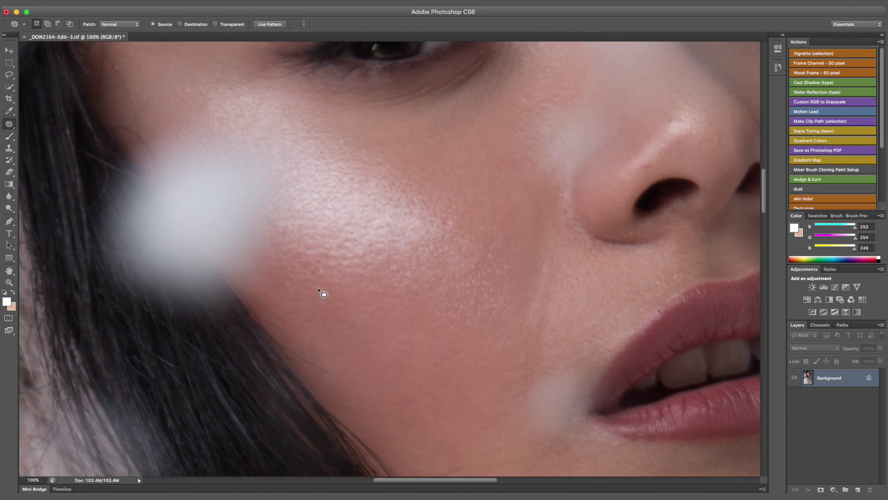
Patch the skin marks on the lower cheek beside the corner of the mouth
{"action": "scroll", "coordinate": [329, 250], "scroll_direction": "right", "scroll_amount": 9}
{"action": "left_click_drag", "start_coordinate": [302, 297], "coordinate": [300, 325]}
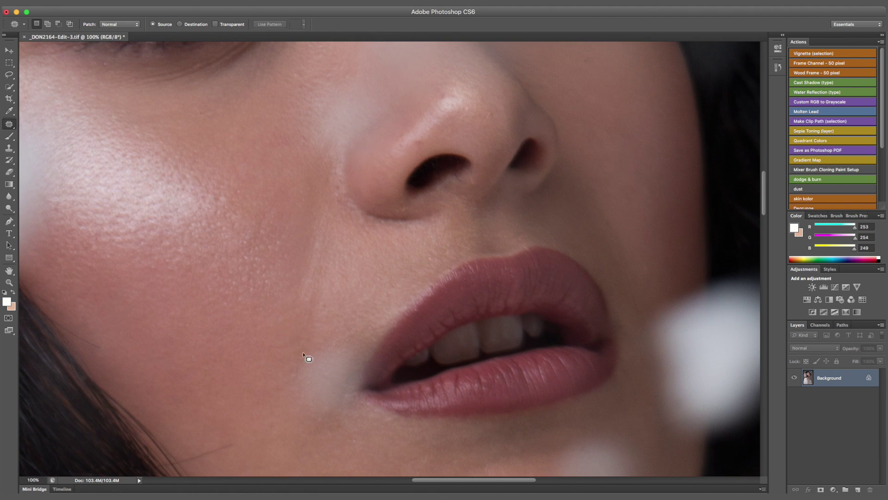
{"action": "left_click_drag", "start_coordinate": [299, 373], "coordinate": [301, 372]}
{"action": "scroll", "coordinate": [333, 277], "scroll_direction": "up", "scroll_amount": 9}
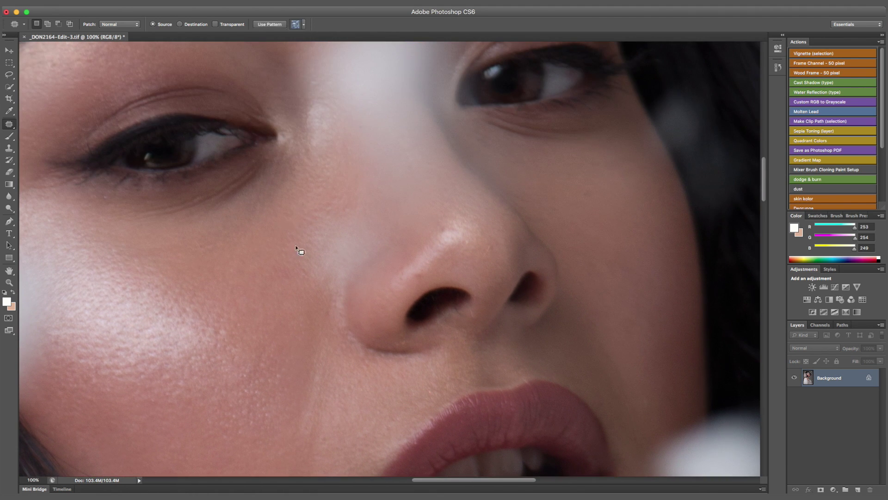
Patch the small spots on the tip of the nose and on the far cheek below the other eye
{"action": "scroll", "coordinate": [282, 227], "scroll_direction": "up", "scroll_amount": 1}
{"action": "scroll", "coordinate": [268, 277], "scroll_direction": "left", "scroll_amount": 8}
{"action": "scroll", "coordinate": [287, 301], "scroll_direction": "down", "scroll_amount": 4}
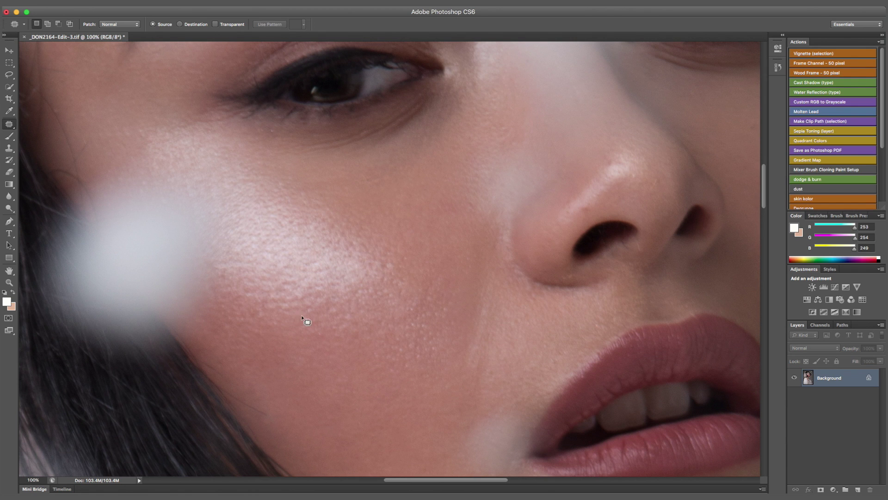
{"action": "left_click_drag", "start_coordinate": [586, 204], "coordinate": [586, 206]}
{"action": "scroll", "coordinate": [580, 206], "scroll_direction": "right", "scroll_amount": 4}
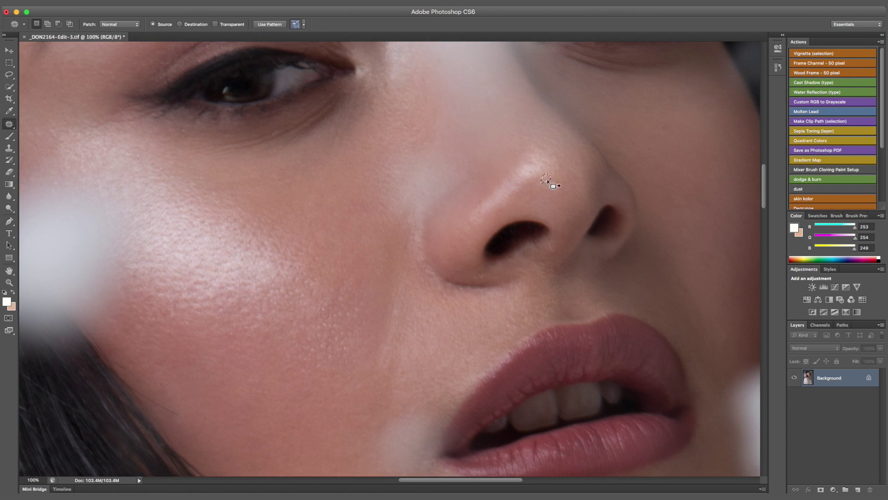
{"action": "scroll", "coordinate": [551, 184], "scroll_direction": "right", "scroll_amount": 8}
{"action": "left_click_drag", "start_coordinate": [489, 133], "coordinate": [464, 134]}
Patch the small blemishes on the chin below the lips with nearby clean skin
{"action": "scroll", "coordinate": [497, 210], "scroll_direction": "down", "scroll_amount": 9}
{"action": "left_click_drag", "start_coordinate": [387, 377], "coordinate": [392, 374]}
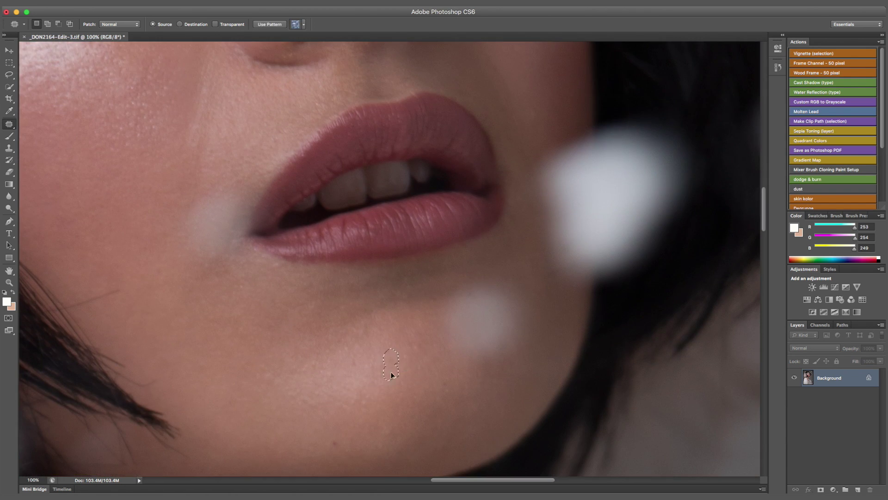
{"action": "scroll", "coordinate": [417, 366], "scroll_direction": "down", "scroll_amount": 3}
{"action": "left_click_drag", "start_coordinate": [337, 361], "coordinate": [341, 365]}
{"action": "left_click_drag", "start_coordinate": [337, 369], "coordinate": [357, 373]}
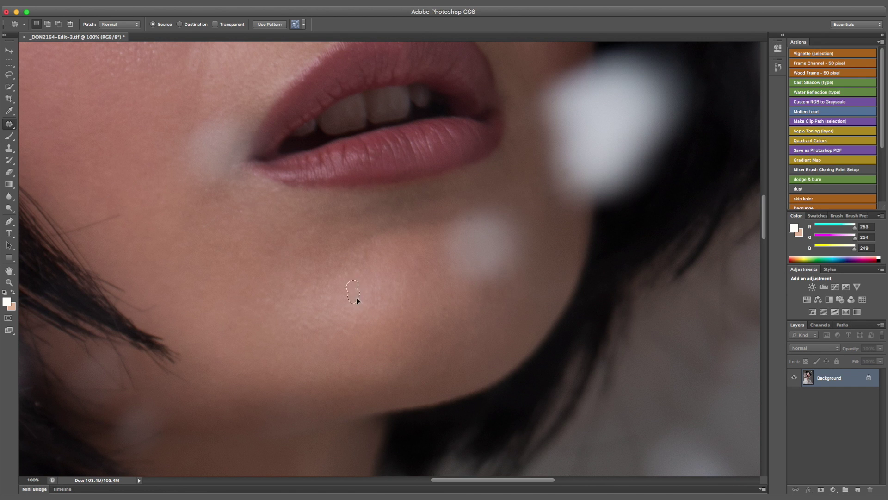
Patch the fine bumps on the cheek between the highlight and the side of the nose
{"action": "scroll", "coordinate": [369, 269], "scroll_direction": "left", "scroll_amount": 5}
{"action": "scroll", "coordinate": [370, 268], "scroll_direction": "up", "scroll_amount": 2}
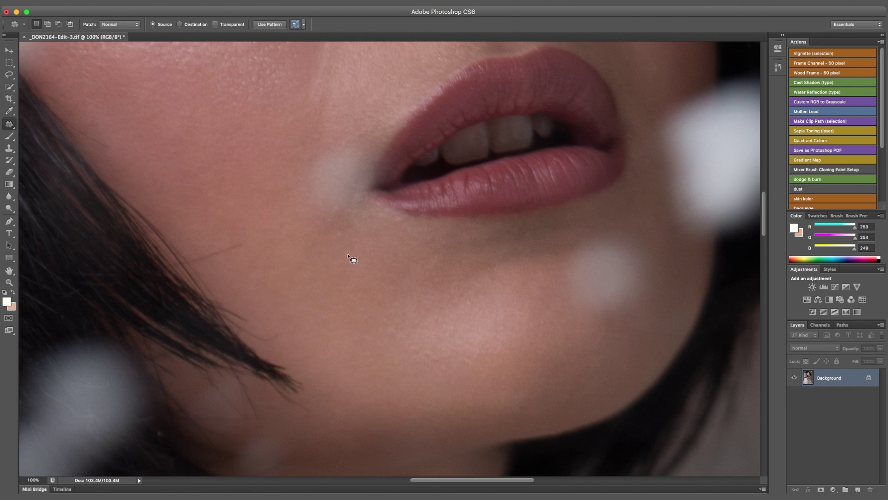
{"action": "scroll", "coordinate": [329, 261], "scroll_direction": "up", "scroll_amount": 2}
{"action": "scroll", "coordinate": [328, 262], "scroll_direction": "left", "scroll_amount": 1}
{"action": "scroll", "coordinate": [335, 332], "scroll_direction": "down", "scroll_amount": 6}
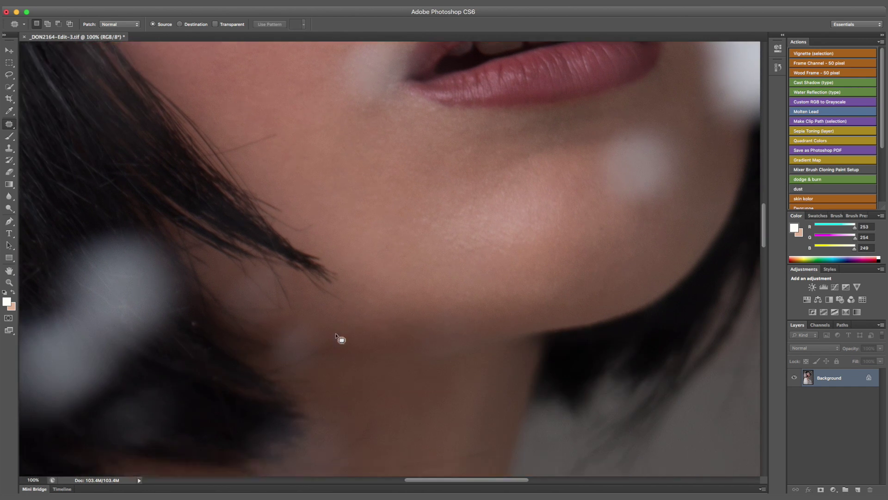
{"action": "scroll", "coordinate": [335, 332], "scroll_direction": "up", "scroll_amount": 1}
{"action": "key", "text": "super+d"}
{"action": "scroll", "coordinate": [424, 262], "scroll_direction": "up", "scroll_amount": 7}
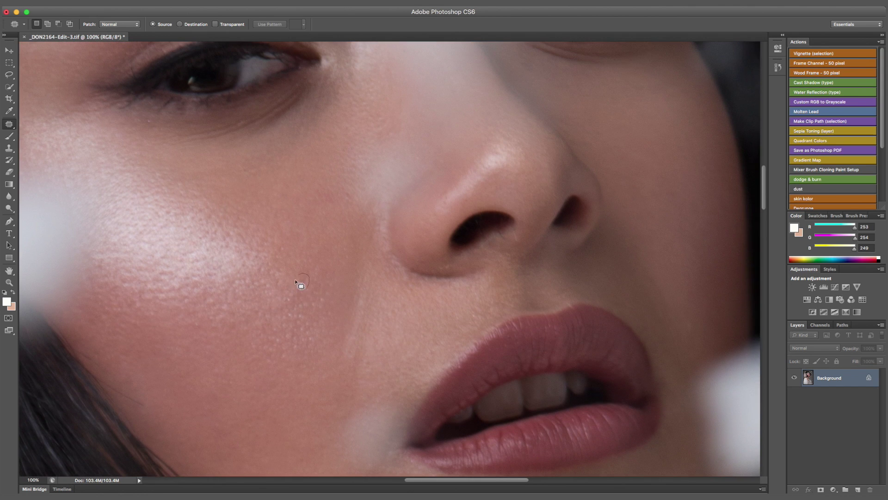
{"action": "left_click_drag", "start_coordinate": [300, 310], "coordinate": [289, 314]}
{"action": "key", "text": "super+d"}
Remove the stray hair and its remaining marks from the forehead just above the near eyebrow with the Patch tool
{"action": "scroll", "coordinate": [338, 315], "scroll_direction": "up", "scroll_amount": 3}
{"action": "key", "text": "super+minus"}
{"action": "key", "text": "super+minus"}
{"action": "key", "text": "super+minus"}
{"action": "scroll", "coordinate": [369, 255], "scroll_direction": "down", "scroll_amount": 2}
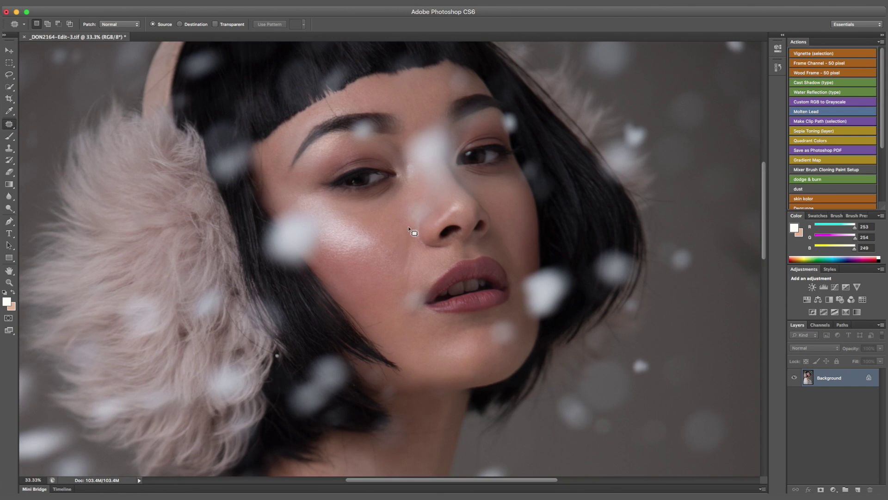
{"action": "scroll", "coordinate": [415, 281], "scroll_direction": "up", "scroll_amount": 3}
{"action": "scroll", "coordinate": [344, 254], "scroll_direction": "up", "scroll_amount": 2}
{"action": "scroll", "coordinate": [345, 253], "scroll_direction": "left", "scroll_amount": 2}
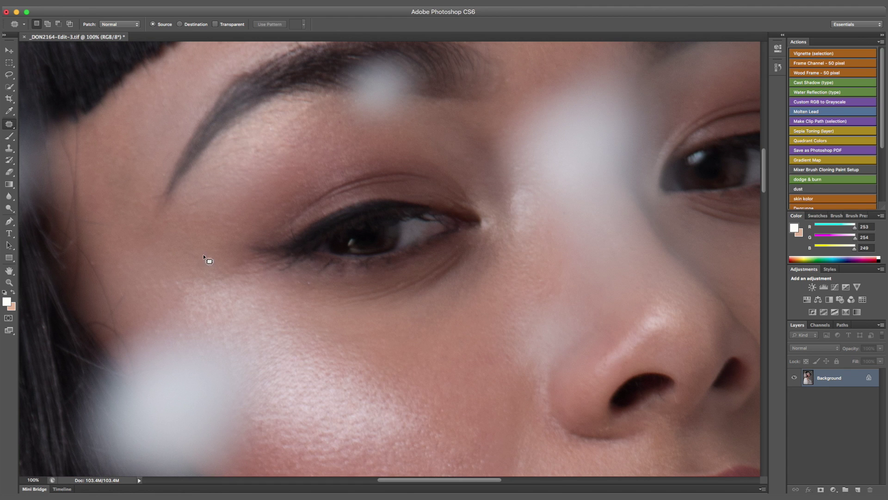
{"action": "scroll", "coordinate": [282, 170], "scroll_direction": "up", "scroll_amount": 4}
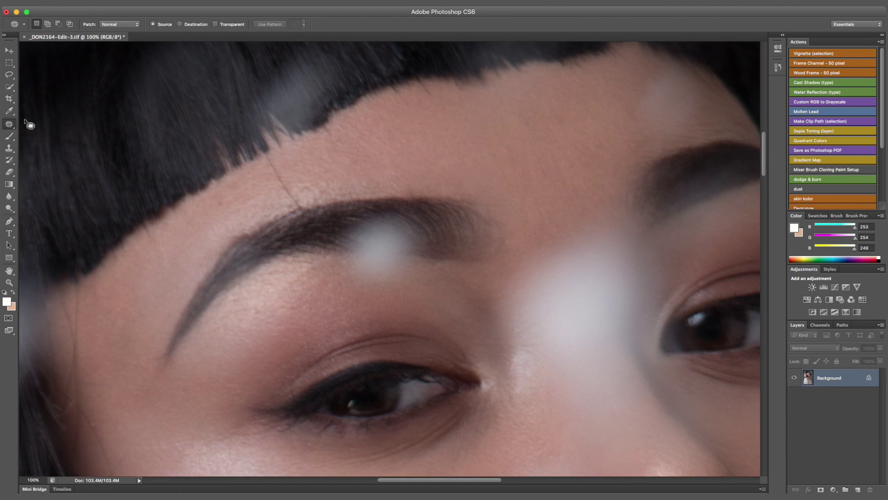
{"action": "key", "text": "s"}
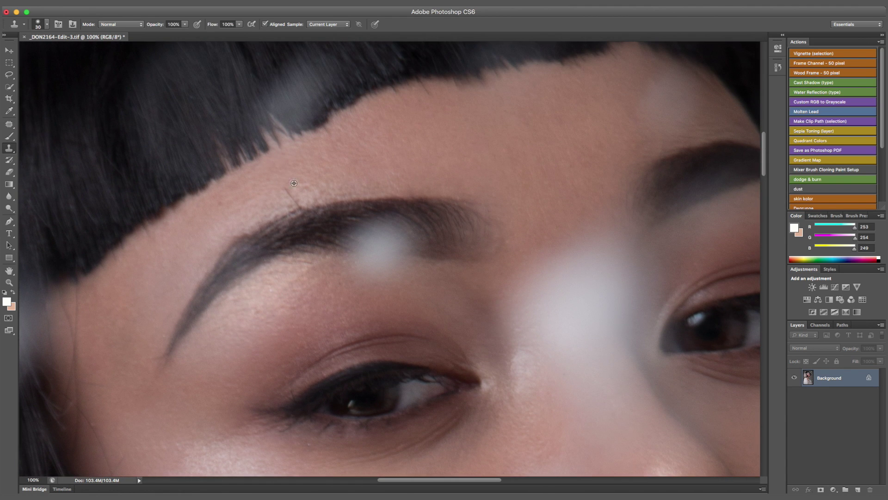
{"action": "left_click", "coordinate": [7, 124]}
{"action": "left_click_drag", "start_coordinate": [300, 179], "coordinate": [301, 188]}
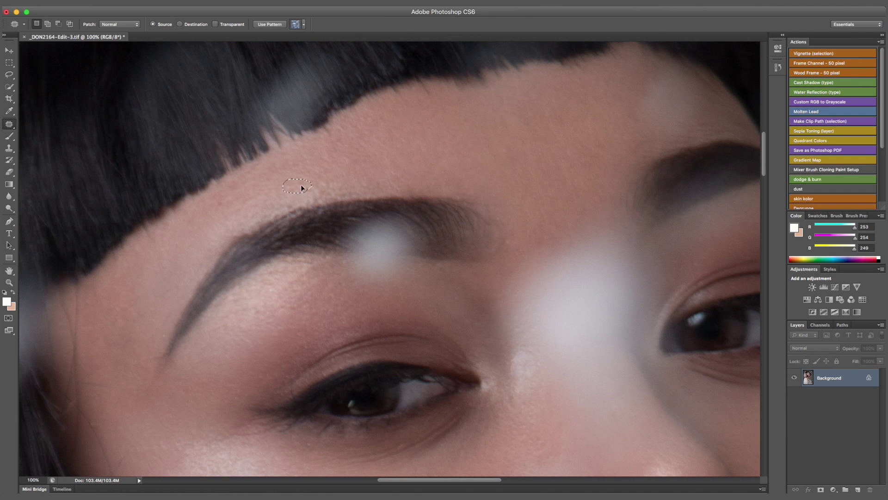
{"action": "key", "text": "super+d"}
Patch the skin marks between the cheek and the mouth and on the chin, and clear the selection
{"action": "scroll", "coordinate": [418, 165], "scroll_direction": "right", "scroll_amount": 3}
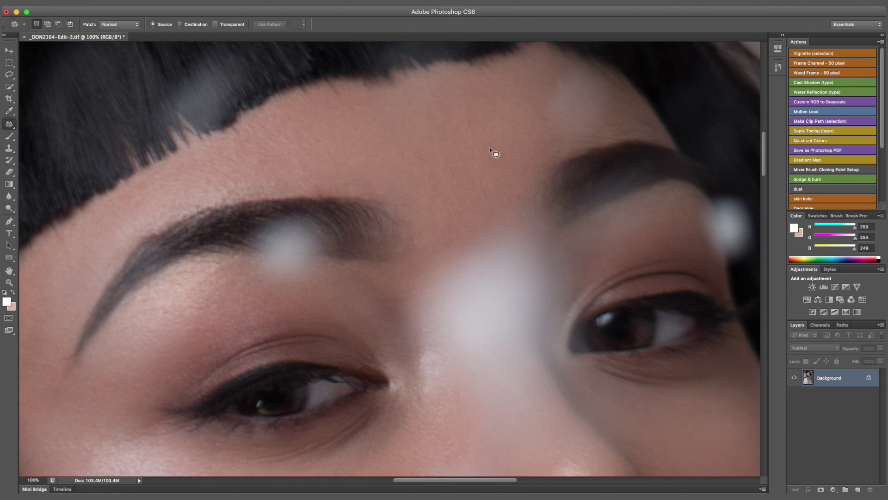
{"action": "scroll", "coordinate": [451, 203], "scroll_direction": "down", "scroll_amount": 10}
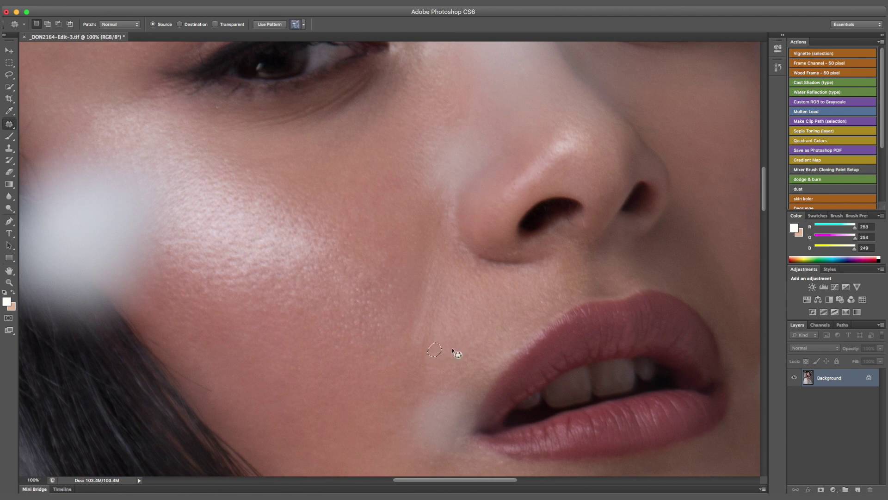
{"action": "scroll", "coordinate": [476, 337], "scroll_direction": "right", "scroll_amount": 6}
{"action": "scroll", "coordinate": [476, 338], "scroll_direction": "down", "scroll_amount": 5}
{"action": "left_click_drag", "start_coordinate": [384, 333], "coordinate": [387, 344]}
{"action": "key", "text": "ctrl+d"}
Patch the skin below the near eye above the cheek highlight and clear the selection
{"action": "scroll", "coordinate": [396, 359], "scroll_direction": "down", "scroll_amount": 3}
{"action": "scroll", "coordinate": [397, 358], "scroll_direction": "up", "scroll_amount": 15}
{"action": "scroll", "coordinate": [397, 359], "scroll_direction": "left", "scroll_amount": 3}
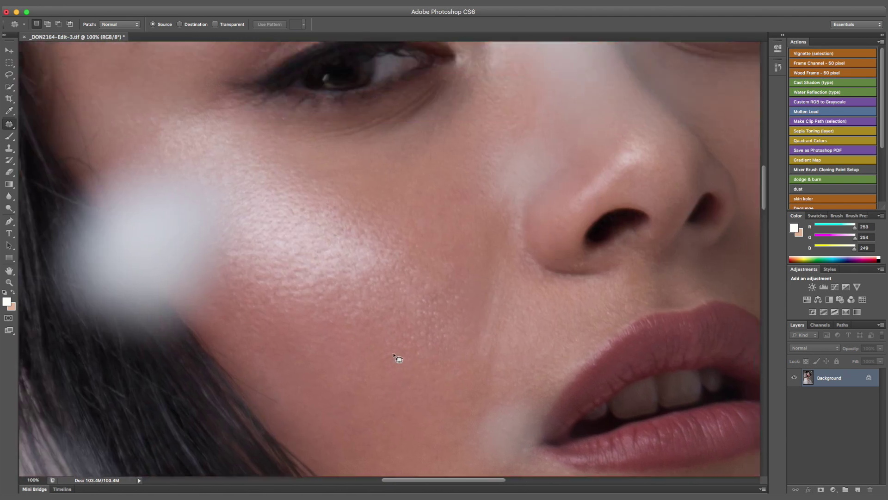
{"action": "scroll", "coordinate": [361, 231], "scroll_direction": "down", "scroll_amount": 10}
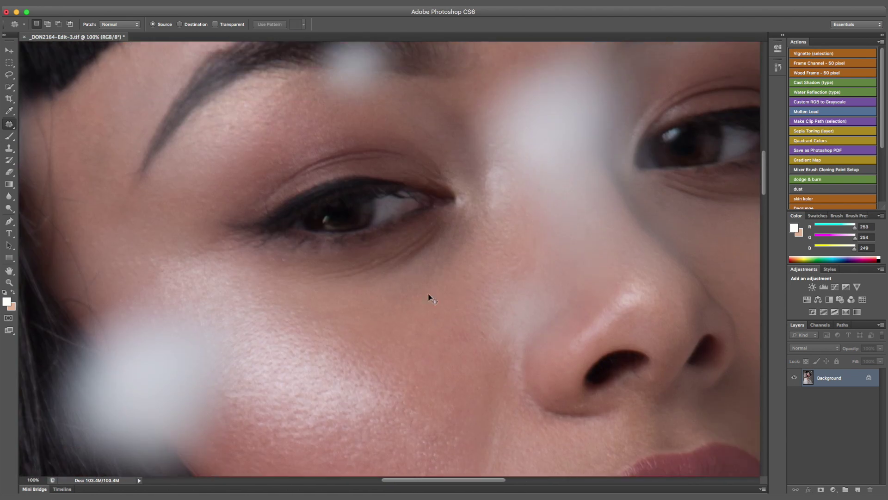
{"action": "scroll", "coordinate": [429, 294], "scroll_direction": "down", "scroll_amount": 2}
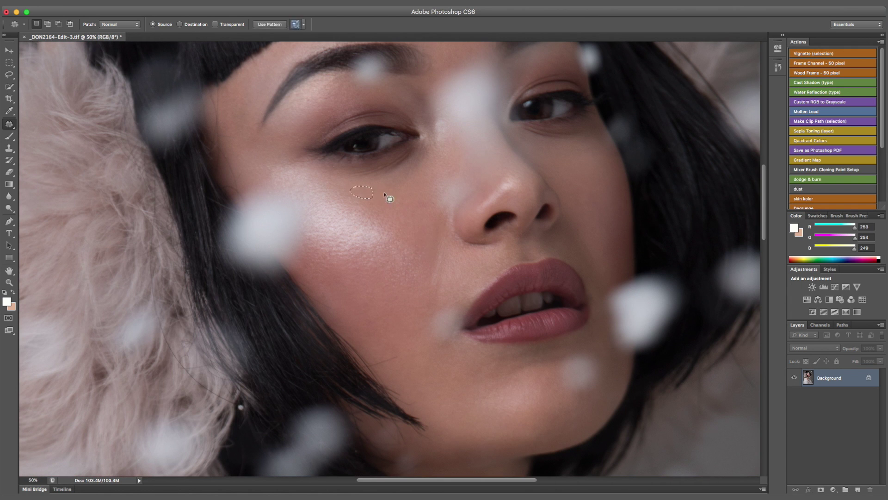
{"action": "key", "text": "ctrl+d"}
{"action": "scroll", "coordinate": [379, 322], "scroll_direction": "down", "scroll_amount": 2}
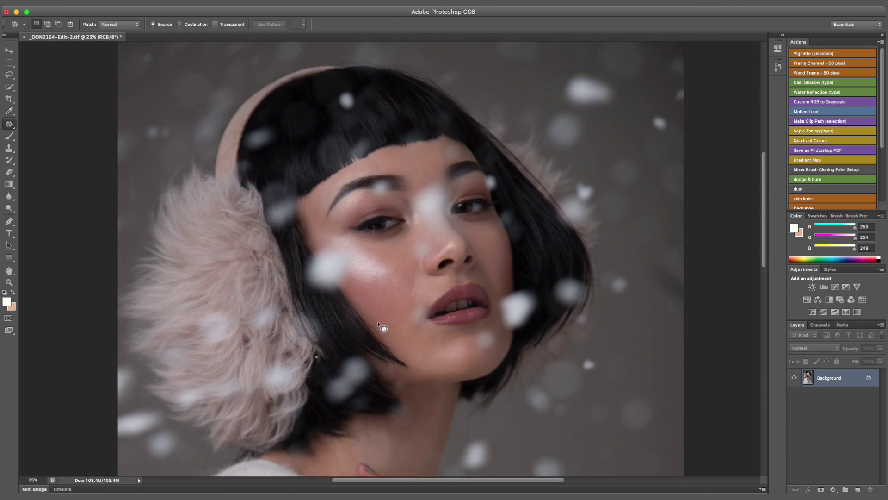
Run the dodge & burn action and create its Soft Light layer at 100% opacity, filled with 50% gray
{"action": "scroll", "coordinate": [459, 262], "scroll_direction": "down", "scroll_amount": 5}
{"action": "scroll", "coordinate": [458, 263], "scroll_direction": "up", "scroll_amount": 5}
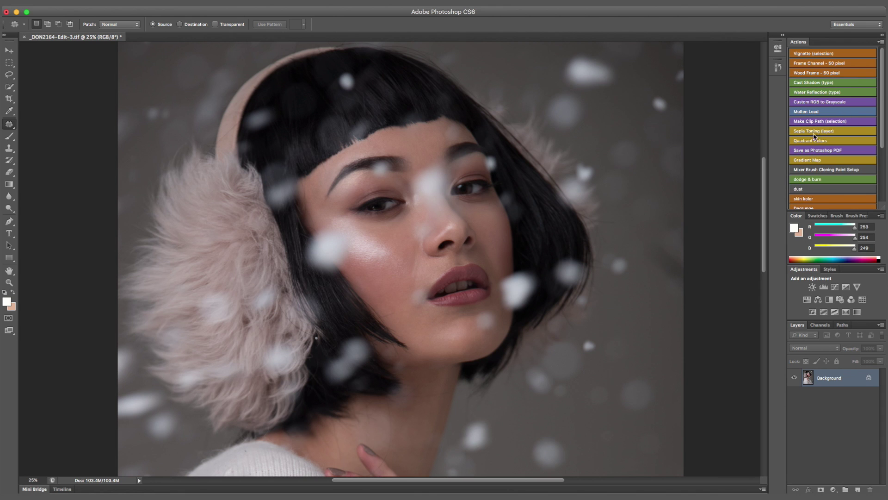
{"action": "left_click", "coordinate": [809, 181]}
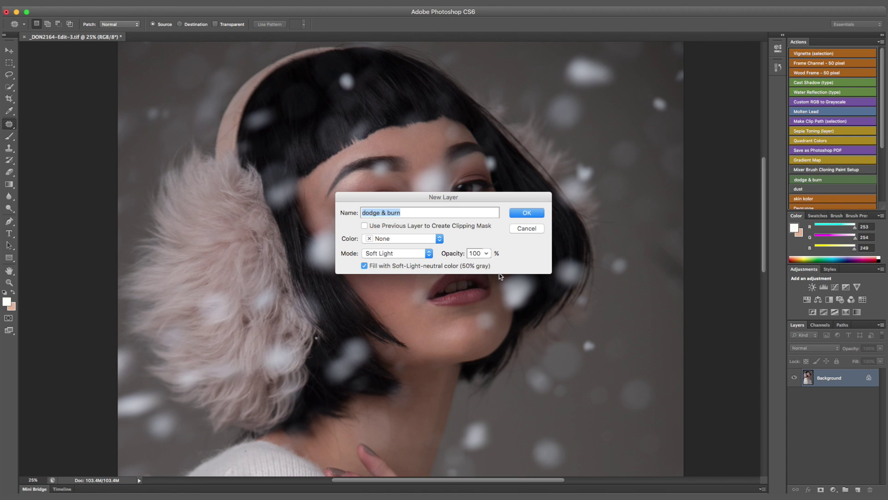
{"action": "left_click", "coordinate": [527, 213]}
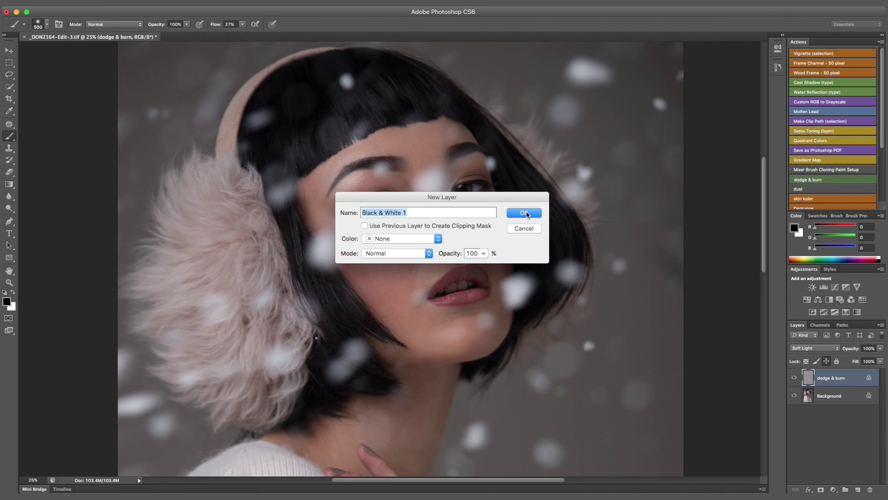
Accept the action's Black & White 1 layer with the Default preset and its Curves 1 layer with the custom darkening curve
{"action": "left_click", "coordinate": [524, 213]}
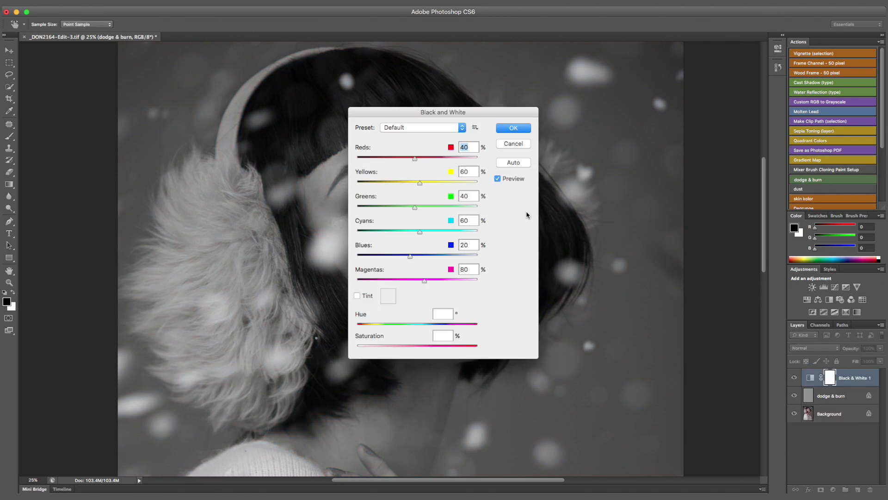
{"action": "left_click", "coordinate": [514, 128]}
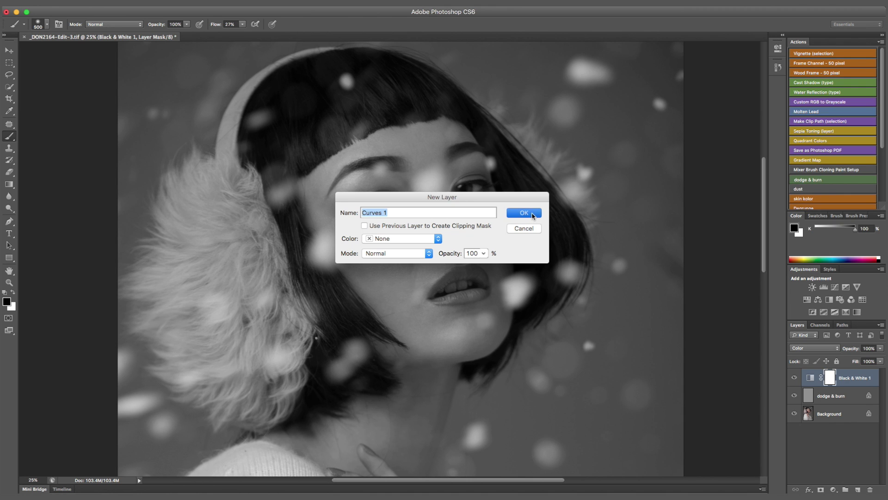
{"action": "left_click", "coordinate": [531, 214]}
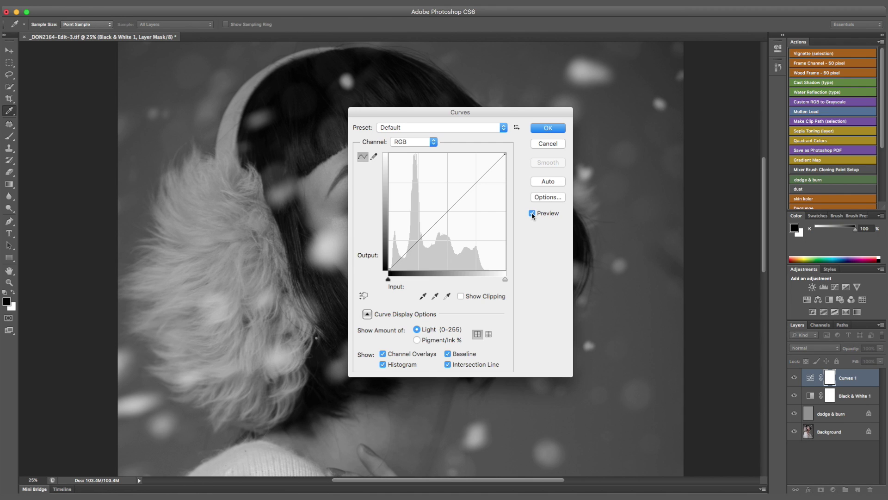
{"action": "left_click", "coordinate": [547, 128]}
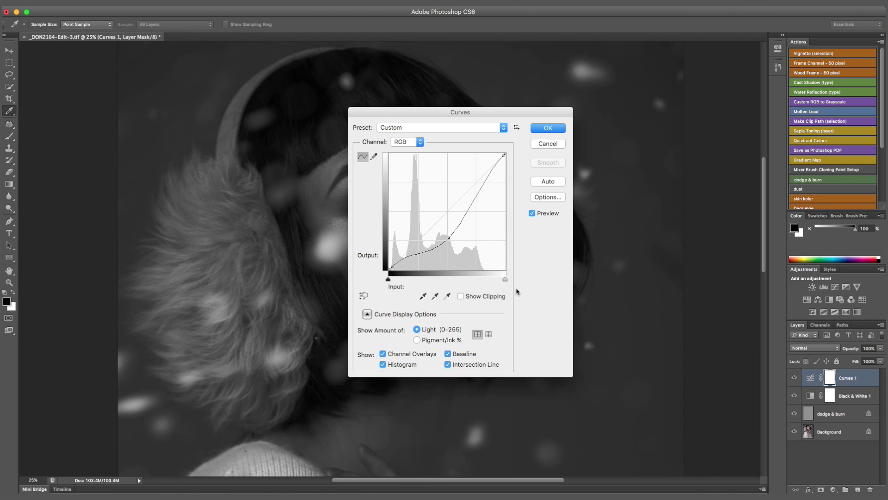
{"action": "left_click", "coordinate": [539, 128]}
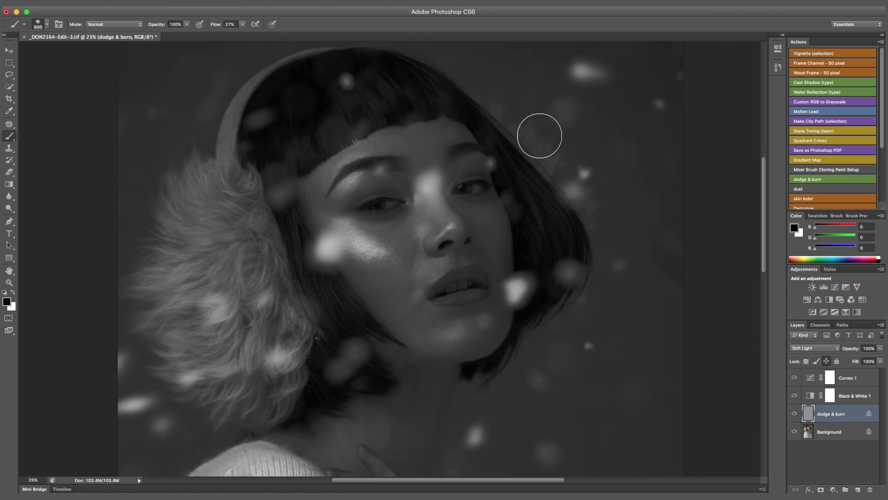
Examine the light and dark areas of the black-and-white portrait up close and as a whole image
{"action": "key", "text": "super+equal"}
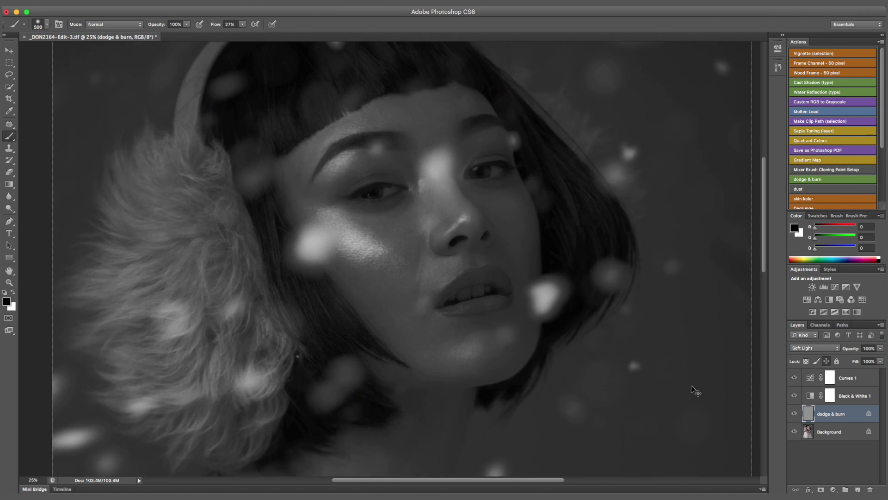
{"action": "scroll", "coordinate": [418, 316], "scroll_direction": "up", "scroll_amount": 5}
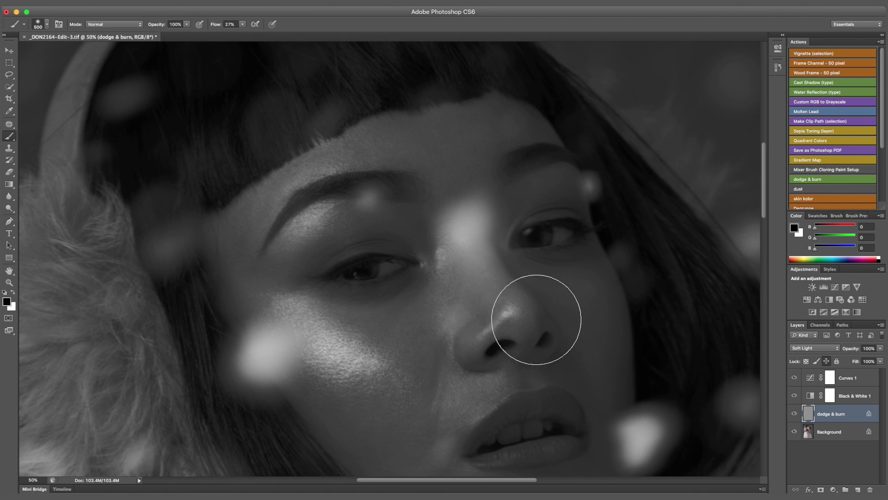
{"action": "scroll", "coordinate": [590, 309], "scroll_direction": "down", "scroll_amount": 2}
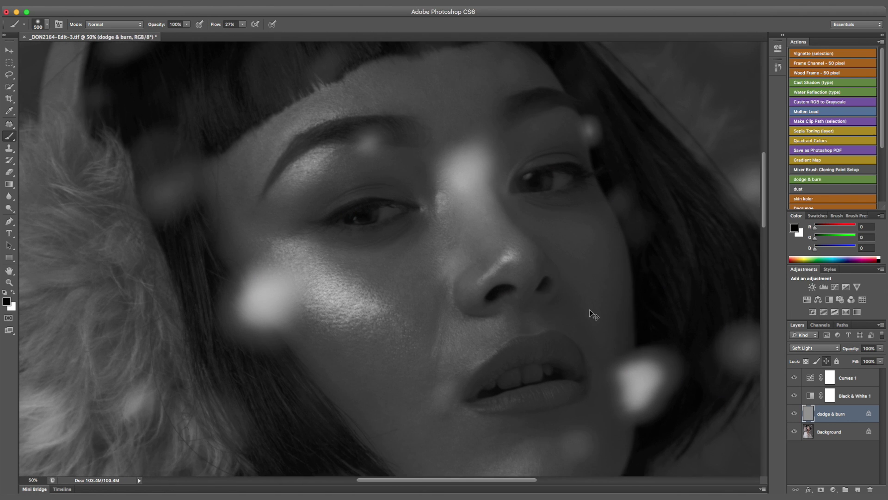
{"action": "key", "text": "super+minus"}
{"action": "key", "text": "super+minus"}
{"action": "key", "text": "super+minus"}
{"action": "key", "text": "super+minus"}
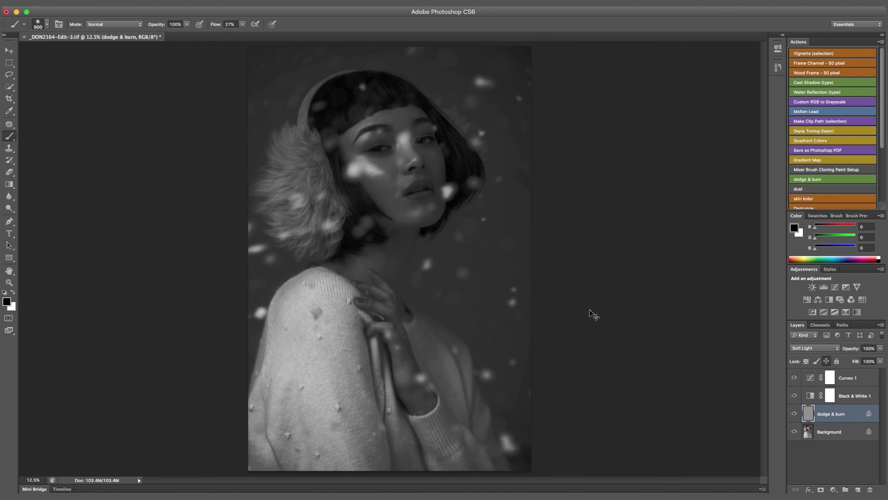
{"action": "key", "text": "super+equal"}
{"action": "key", "text": "super+equal"}
{"action": "key", "text": "super+equal"}
{"action": "key", "text": "super+equal"}
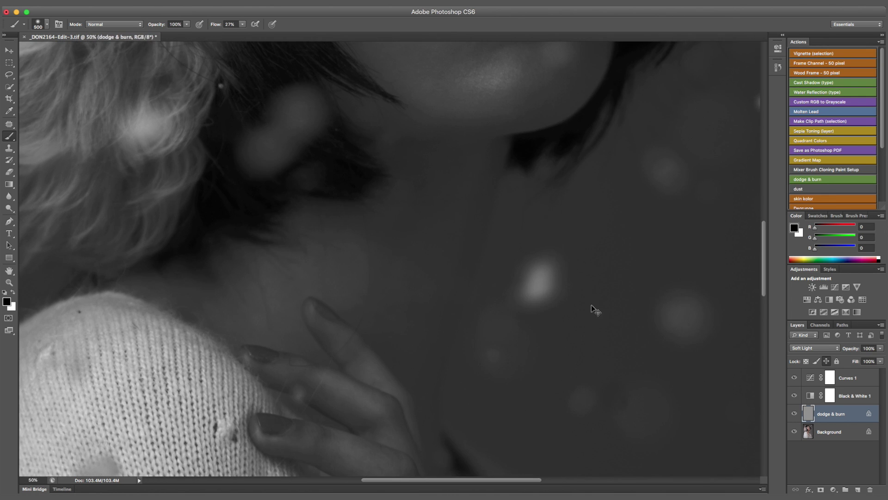
Reduce the brush to 250 px and make white the foreground color for dodging the face on the dodge & burn layer
{"action": "scroll", "coordinate": [568, 314], "scroll_direction": "up", "scroll_amount": 10}
{"action": "key", "text": "bracketleft"}
{"action": "key", "text": "bracketleft"}
{"action": "key", "text": "bracketleft"}
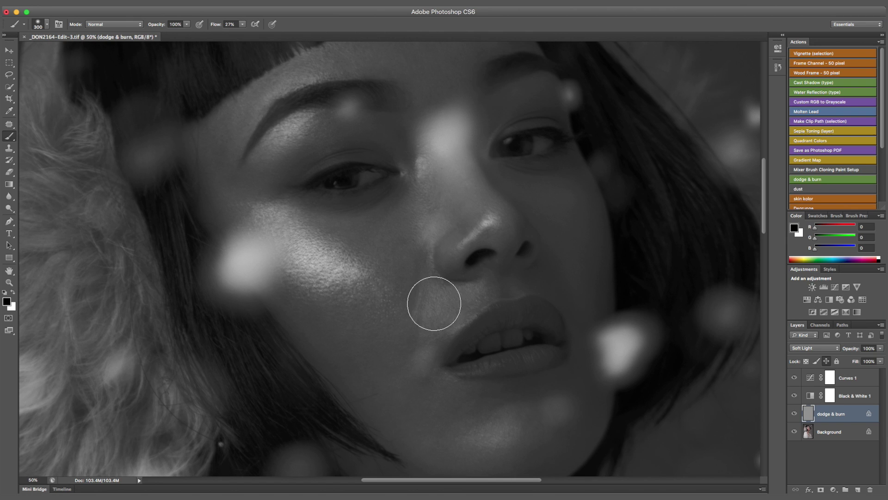
{"action": "key", "text": "x"}
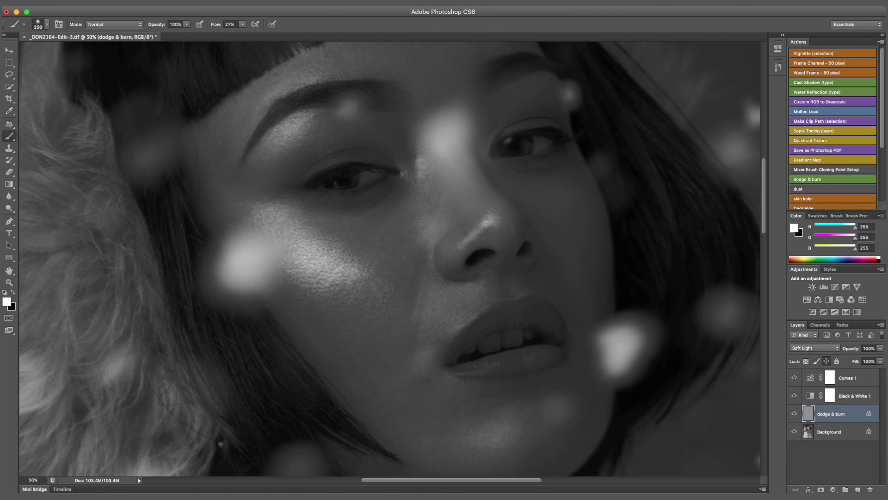
Set the brush flow to 2% and its size to about 80 px, and dodge the shadow under the left eye
{"action": "left_click_drag", "start_coordinate": [214, 25], "coordinate": [204, 26]}
{"action": "key", "text": "bracketleft"}
{"action": "key", "text": "bracketleft"}
{"action": "key", "text": "bracketleft"}
{"action": "mouse_move", "coordinate": [378, 207]}
{"action": "left_mouse_down"}
{"action": "mouse_move", "coordinate": [332, 207]}
{"action": "mouse_move", "coordinate": [389, 200]}
{"action": "left_mouse_up"}
{"action": "scroll", "coordinate": [407, 222], "scroll_direction": "right", "scroll_amount": 1}
{"action": "key", "text": "bracketleft"}
{"action": "key", "text": "bracketleft"}
{"action": "key", "text": "bracketleft"}
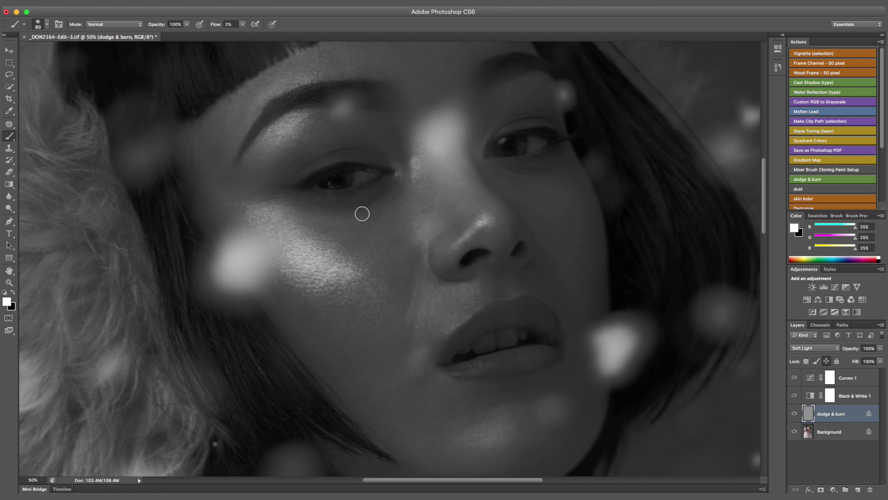
{"action": "left_click_drag", "start_coordinate": [339, 211], "coordinate": [368, 202]}
Dodge the dark patches between the left cheek and the nose with a 35 to 70 px brush
{"action": "key", "text": "bracketleft"}
{"action": "key", "text": "bracketleft"}
{"action": "key", "text": "bracketleft"}
{"action": "key", "text": "bracketright"}
{"action": "key", "text": "bracketright"}
{"action": "key", "text": "bracketright"}
{"action": "scroll", "coordinate": [393, 244], "scroll_direction": "up", "scroll_amount": 2}
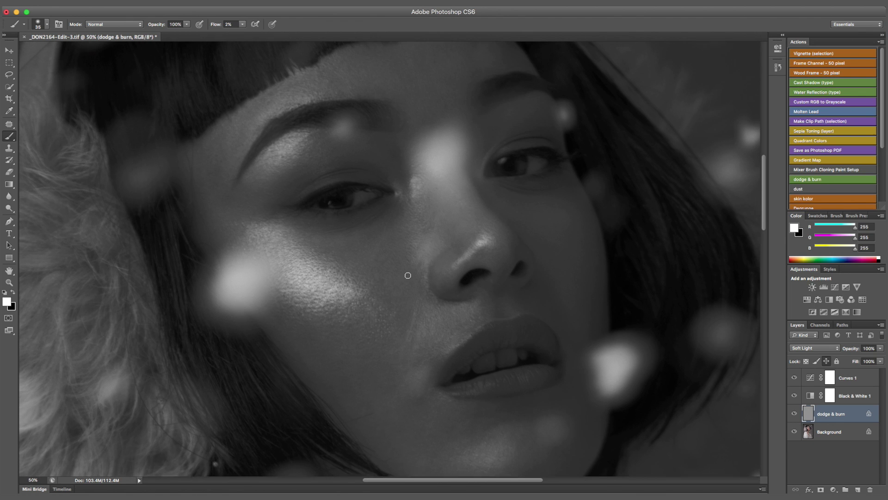
{"action": "key", "text": "bracketright"}
{"action": "key", "text": "bracketright"}
{"action": "key", "text": "bracketright"}
{"action": "key", "text": "bracketright"}
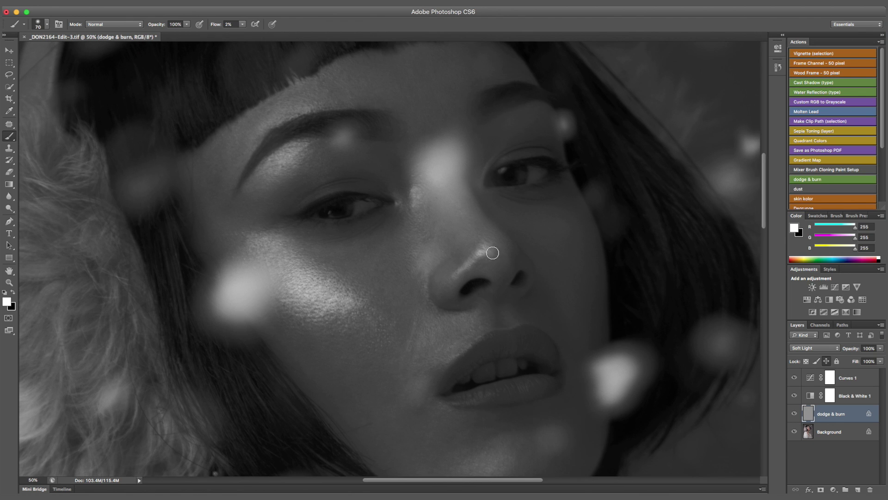
Dodge the dark spots on the forehead above the left eyebrow with a 50 px brush
{"action": "key", "text": "bracketright"}
{"action": "key", "text": "bracketright"}
{"action": "scroll", "coordinate": [474, 243], "scroll_direction": "up", "scroll_amount": 8}
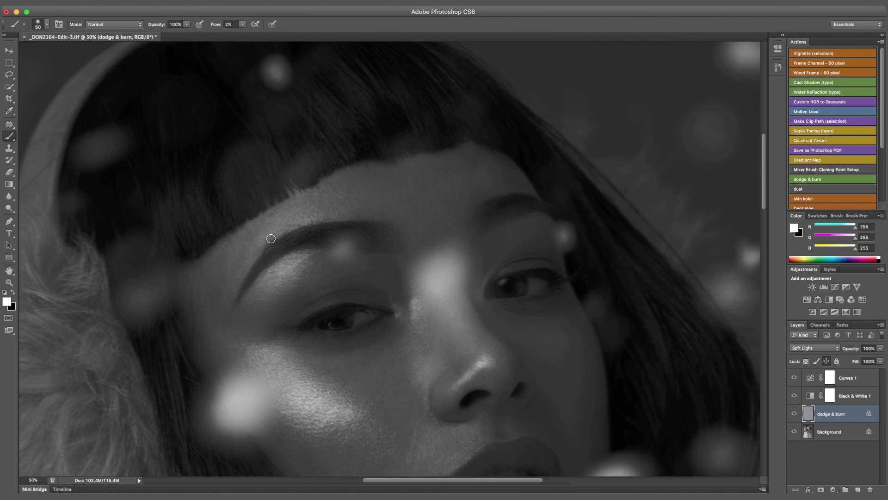
Dodge the fine dark spots between the nose and the left mouth corner at 100% zoom with a 25 px brush
{"action": "scroll", "coordinate": [347, 214], "scroll_direction": "down", "scroll_amount": 11}
{"action": "key", "text": "super+plus"}
{"action": "key", "text": "super+plus"}
{"action": "key", "text": "bracketleft"}
{"action": "key", "text": "bracketleft"}
{"action": "key", "text": "bracketleft"}
{"action": "key", "text": "bracketleft"}
{"action": "key", "text": "bracketleft"}
{"action": "key", "text": "bracketleft"}
{"action": "key", "text": "bracketleft"}
{"action": "key", "text": "bracketleft"}
{"action": "key", "text": "bracketleft"}
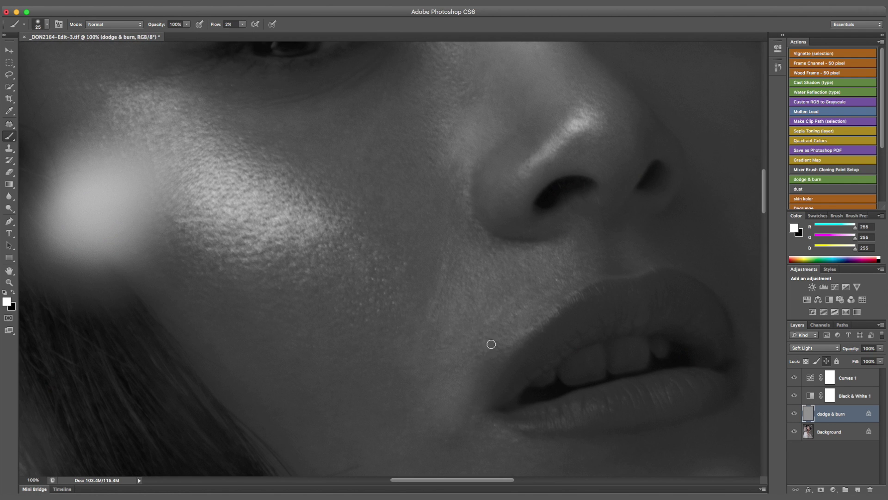
Dodge the skin beneath the left eyebrow with a 40 px brush and the area by the mouth corner with 100 px
{"action": "scroll", "coordinate": [222, 148], "scroll_direction": "up", "scroll_amount": 12}
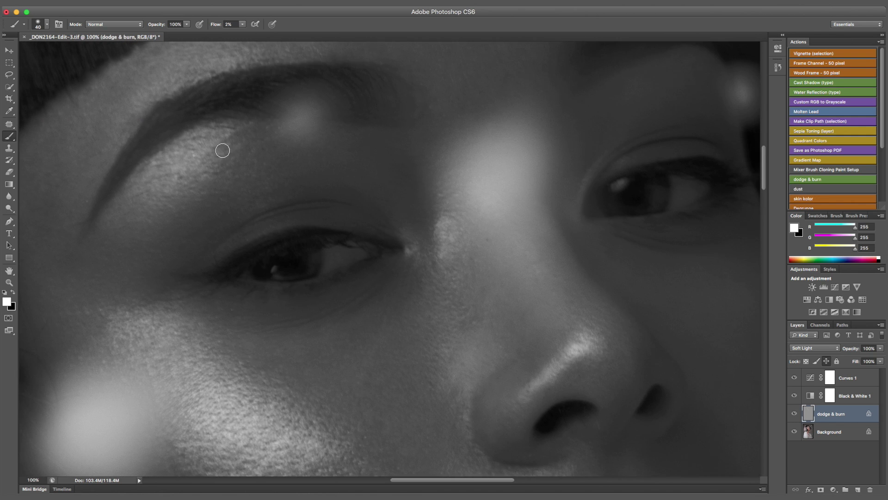
{"action": "scroll", "coordinate": [215, 238], "scroll_direction": "up", "scroll_amount": 9}
{"action": "key", "text": "bracketright"}
{"action": "key", "text": "bracketright"}
{"action": "key", "text": "bracketright"}
{"action": "key", "text": "bracketright"}
{"action": "key", "text": "super+minus"}
{"action": "key", "text": "super+minus"}
{"action": "key", "text": "super+minus"}
{"action": "key", "text": "super+minus"}
{"action": "key", "text": "super+plus"}
{"action": "key", "text": "super+plus"}
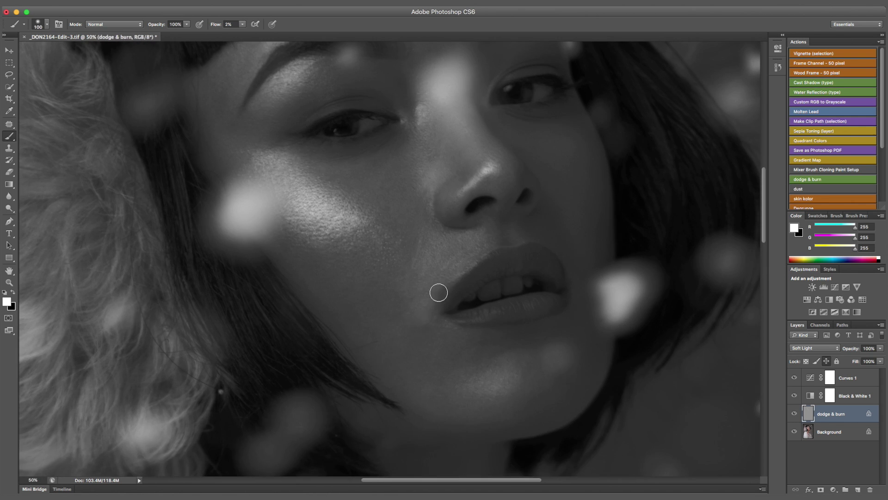
Dodge the lower lip with a 90 px brush and the left cheek beside its highlight with 80 px
{"action": "scroll", "coordinate": [486, 296], "scroll_direction": "up", "scroll_amount": 3}
{"action": "key", "text": "bracketleft"}
{"action": "key", "text": "bracketleft"}
{"action": "key", "text": "bracketleft"}
{"action": "key", "text": "bracketleft"}
{"action": "key", "text": "bracketright"}
{"action": "key", "text": "bracketright"}
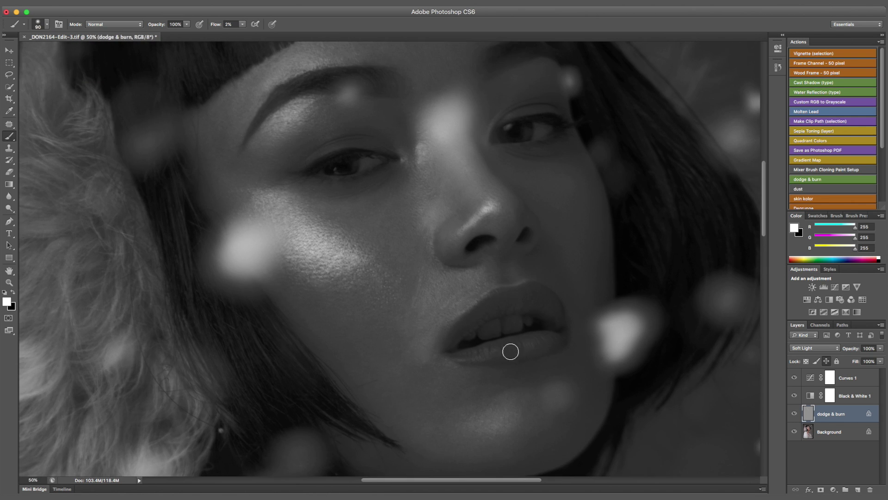
{"action": "scroll", "coordinate": [381, 252], "scroll_direction": "up", "scroll_amount": 3}
{"action": "key", "text": "bracketright"}
{"action": "key", "text": "bracketright"}
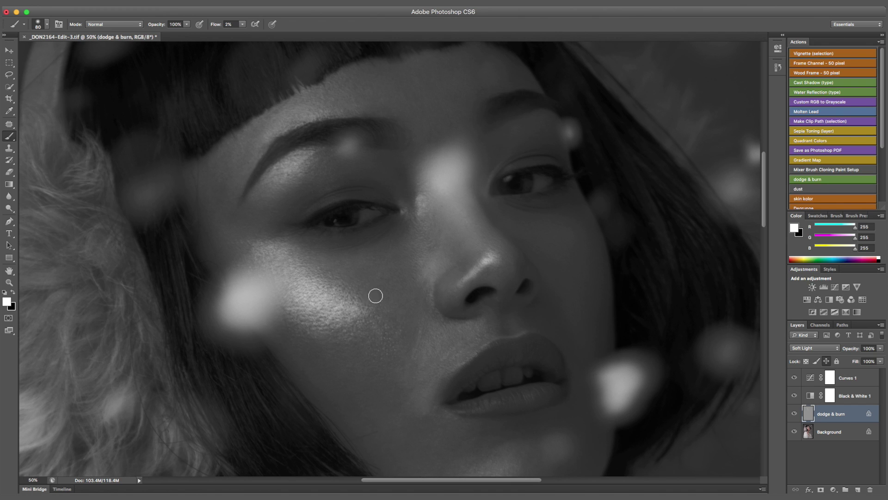
Dodge the shaded skin of the right cheek below the eye, adapting the brush size to each dark patch
{"action": "key", "text": "bracketleft"}
{"action": "key", "text": "bracketleft"}
{"action": "key", "text": "bracketleft"}
{"action": "key", "text": "bracketleft"}
{"action": "key", "text": "bracketleft"}
{"action": "key", "text": "bracketleft"}
{"action": "key", "text": "bracketright"}
{"action": "key", "text": "bracketright"}
{"action": "key", "text": "bracketleft"}
{"action": "key", "text": "bracketleft"}
{"action": "key", "text": "bracketright"}
{"action": "key", "text": "bracketright"}
{"action": "key", "text": "bracketright"}
{"action": "left_click_drag", "start_coordinate": [577, 216], "coordinate": [569, 222]}
Dodge the shaded skin below the lower lip on the chin with a brush enlarged to 125 px
{"action": "key", "text": "bracketright"}
{"action": "key", "text": "bracketright"}
{"action": "key", "text": "bracketright"}
{"action": "key", "text": "bracketright"}
{"action": "key", "text": "bracketleft"}
{"action": "key", "text": "bracketleft"}
{"action": "key", "text": "bracketleft"}
{"action": "key", "text": "bracketleft"}
{"action": "key", "text": "bracketleft"}
{"action": "key", "text": "bracketright"}
{"action": "key", "text": "bracketright"}
{"action": "key", "text": "bracketright"}
{"action": "scroll", "coordinate": [416, 380], "scroll_direction": "down", "scroll_amount": 2}
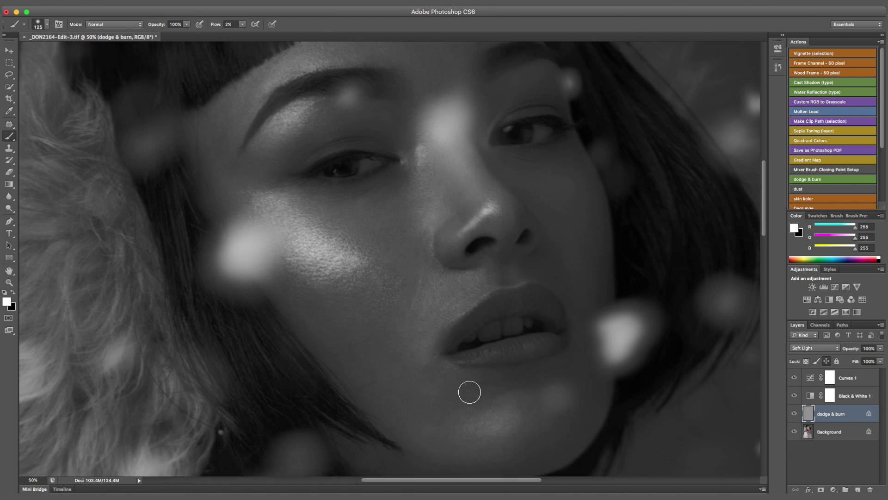
Hide the Black & White 1 and Curves 1 layers to check the dodging in color, and show both again
{"action": "left_click", "coordinate": [795, 395]}
{"action": "left_click", "coordinate": [794, 377]}
{"action": "left_click", "coordinate": [794, 377]}
{"action": "key", "text": "super+minus"}
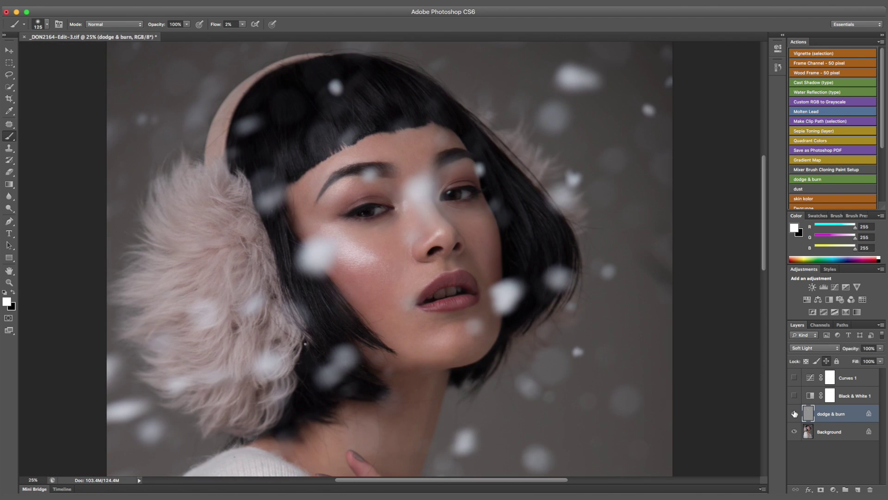
{"action": "key", "text": "super+plus"}
{"action": "left_click", "coordinate": [794, 395]}
{"action": "left_click", "coordinate": [794, 377]}
Dodge small dark spots above the upper lip with a 30 px brush and on the lower left cheek with 45 px
{"action": "key", "text": "bracketleft"}
{"action": "key", "text": "bracketleft"}
{"action": "key", "text": "bracketleft"}
{"action": "key", "text": "bracketleft"}
{"action": "key", "text": "bracketleft"}
{"action": "key", "text": "bracketleft"}
{"action": "key", "text": "bracketleft"}
{"action": "key", "text": "bracketleft"}
{"action": "key", "text": "bracketleft"}
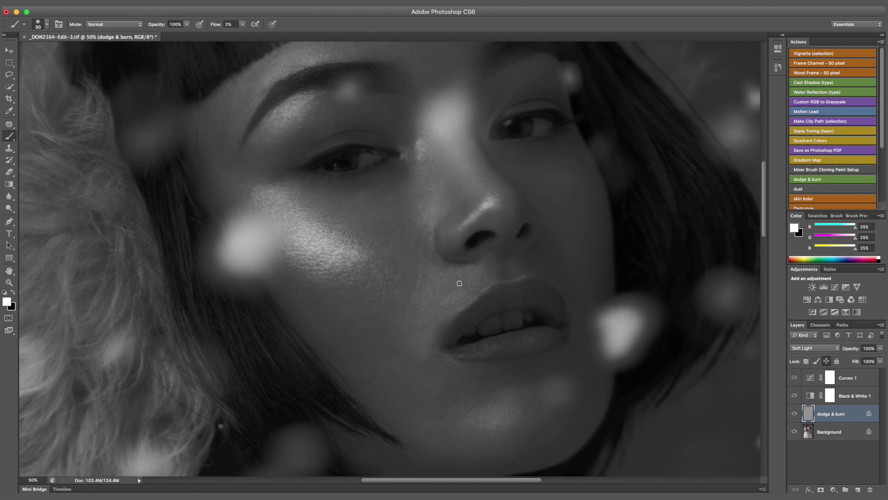
{"action": "key", "text": "bracketright"}
{"action": "key", "text": "bracketright"}
{"action": "key", "text": "bracketright"}
{"action": "scroll", "coordinate": [385, 294], "scroll_direction": "up", "scroll_amount": 3}
{"action": "scroll", "coordinate": [363, 327], "scroll_direction": "up", "scroll_amount": 1}
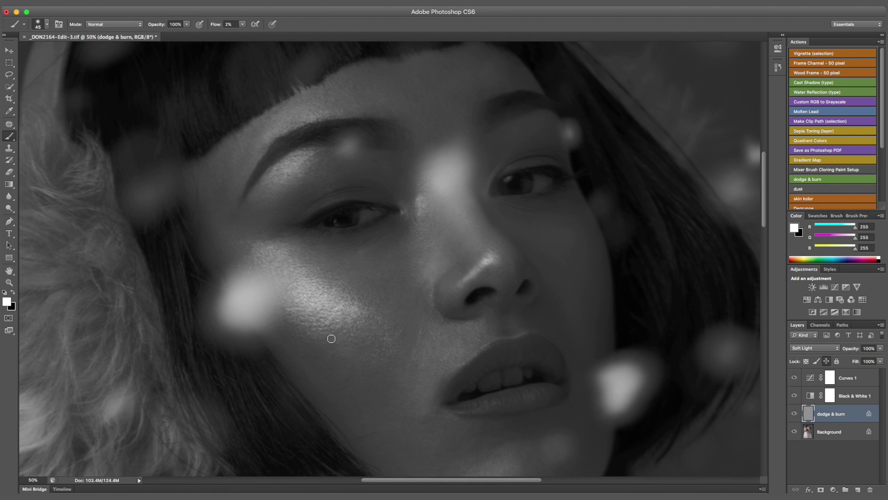
Dodge the left upper eyelid below the eyebrow with a 90 px brush
{"action": "key", "text": "bracketleft"}
{"action": "key", "text": "bracketleft"}
{"action": "key", "text": "bracketright"}
{"action": "key", "text": "bracketright"}
{"action": "key", "text": "bracketright"}
{"action": "key", "text": "bracketright"}
{"action": "key", "text": "bracketright"}
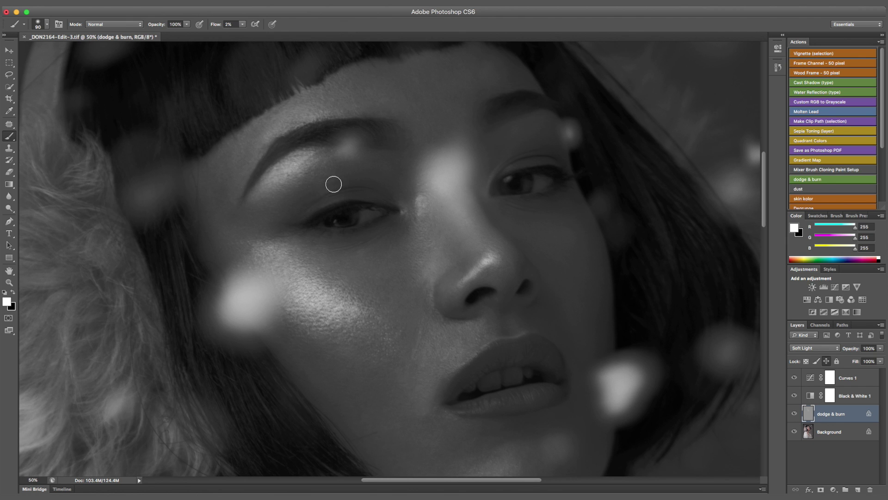
Lower the Curves 1 layer's opacity to 49% and return to the dodge & burn layer with white as foreground color
{"action": "left_click", "coordinate": [847, 383]}
{"action": "left_click_drag", "start_coordinate": [851, 350], "coordinate": [819, 351]}
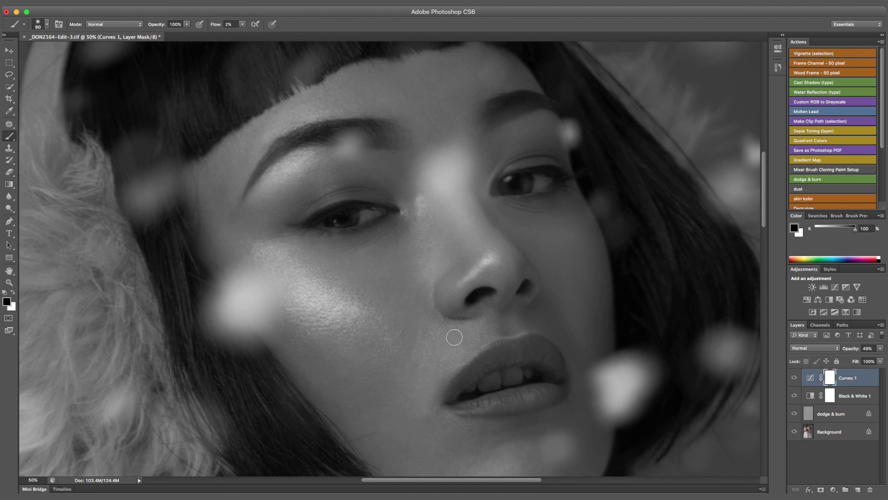
{"action": "key", "text": "alt+bracketleft"}
{"action": "key", "text": "alt+bracketleft"}
{"action": "key", "text": "x"}
Reduce the brush to 45 px, make black the foreground color and set the flow to 5% for burning
{"action": "scroll", "coordinate": [448, 337], "scroll_direction": "down", "scroll_amount": 3}
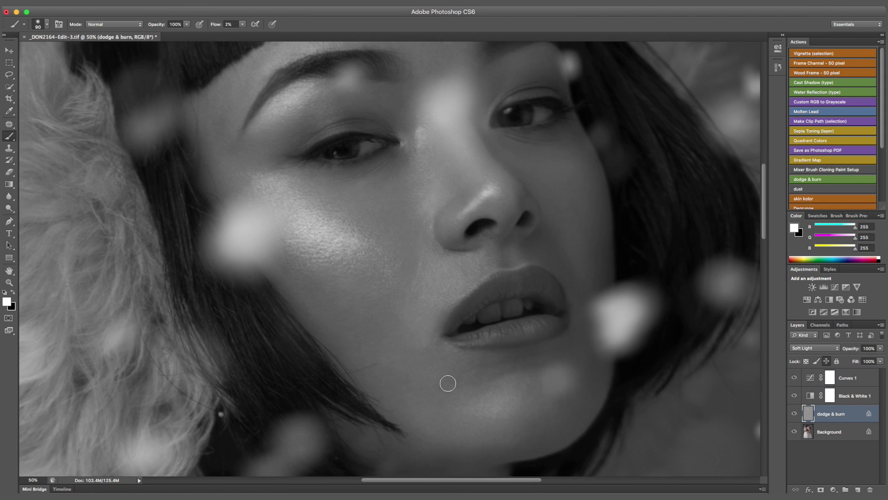
{"action": "scroll", "coordinate": [504, 367], "scroll_direction": "up", "scroll_amount": 6}
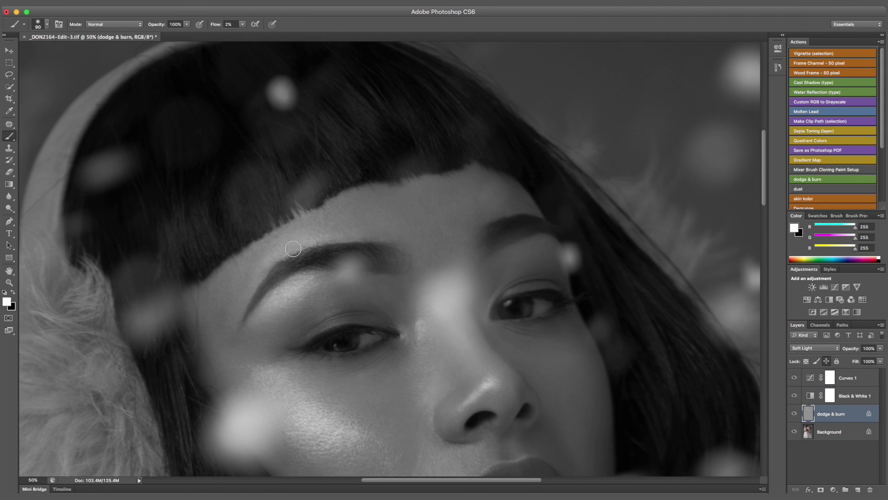
{"action": "key", "text": "bracketleft"}
{"action": "key", "text": "bracketleft"}
{"action": "key", "text": "bracketleft"}
{"action": "key", "text": "bracketleft"}
{"action": "key", "text": "bracketleft"}
{"action": "key", "text": "x"}
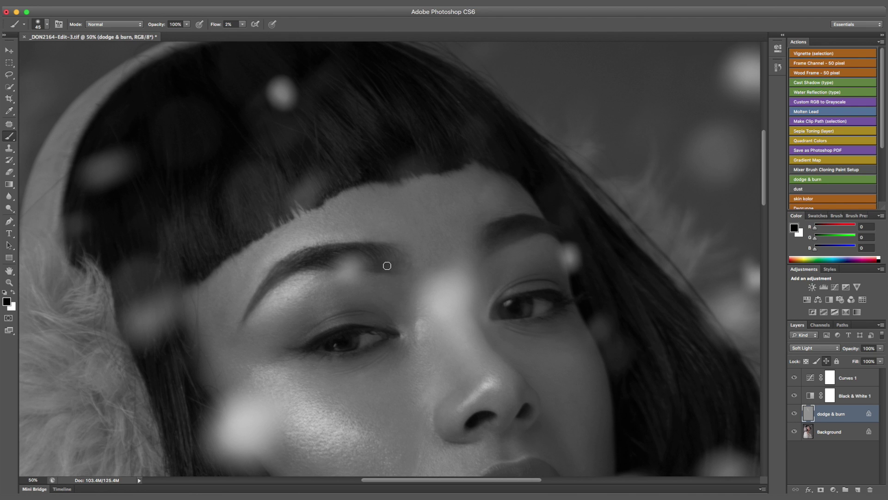
{"action": "left_click_drag", "start_coordinate": [219, 25], "coordinate": [223, 25]}
Burn uneven bright patches on the forehead and face on the dodge & burn layer, varying the brush size up to 70 px
{"action": "key", "text": "bracketright"}
{"action": "key", "text": "bracketright"}
{"action": "key", "text": "bracketright"}
{"action": "key", "text": "bracketright"}
{"action": "key", "text": "bracketleft"}
{"action": "key", "text": "bracketleft"}
{"action": "key", "text": "bracketleft"}
{"action": "key", "text": "bracketleft"}
{"action": "key", "text": "bracketleft"}
{"action": "key", "text": "bracketleft"}
{"action": "key", "text": "bracketright"}
{"action": "key", "text": "bracketright"}
{"action": "key", "text": "bracketright"}
{"action": "key", "text": "bracketright"}
{"action": "key", "text": "bracketright"}
{"action": "key", "text": "bracketright"}
{"action": "key", "text": "bracketright"}
{"action": "key", "text": "bracketright"}
{"action": "key", "text": "bracketright"}
{"action": "key", "text": "bracketright"}
{"action": "key", "text": "bracketright"}
{"action": "scroll", "coordinate": [535, 375], "scroll_direction": "down", "scroll_amount": 5}
{"action": "scroll", "coordinate": [475, 376], "scroll_direction": "down", "scroll_amount": 3}
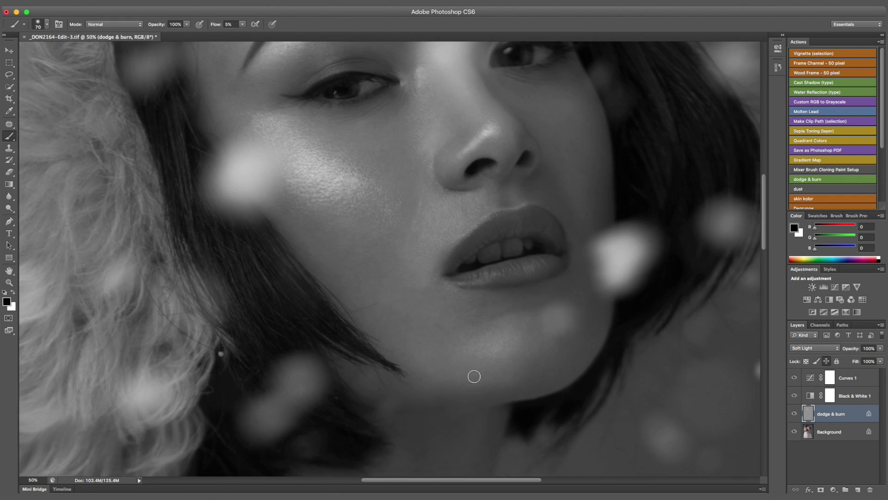
Burn broad areas around the chin and lower face with the brush enlarged to 250 px
{"action": "key", "text": "bracketright"}
{"action": "key", "text": "bracketright"}
{"action": "key", "text": "bracketright"}
{"action": "key", "text": "bracketright"}
{"action": "key", "text": "bracketright"}
{"action": "key", "text": "bracketright"}
{"action": "key", "text": "bracketright"}
{"action": "key", "text": "bracketright"}
{"action": "key", "text": "bracketright"}
{"action": "scroll", "coordinate": [297, 275], "scroll_direction": "up", "scroll_amount": 4}
Hide the Curves 1 and Black & White 1 layers and toggle the dodge & burn layer for a before/after comparison
{"action": "left_click_drag", "start_coordinate": [794, 396], "coordinate": [794, 378]}
{"action": "left_click", "coordinate": [794, 414]}
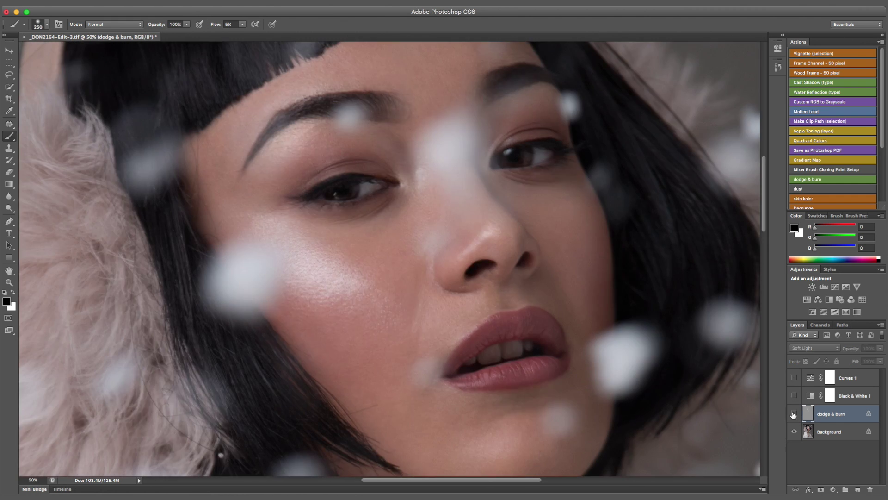
{"action": "left_click", "coordinate": [794, 413]}
Burn along the right eye's upper lash line at 100% zoom with the brush reduced to 15 px
{"action": "key", "text": "bracketleft"}
{"action": "key", "text": "bracketleft"}
{"action": "key", "text": "bracketleft"}
{"action": "key", "text": "bracketleft"}
{"action": "key", "text": "bracketleft"}
{"action": "key", "text": "bracketleft"}
{"action": "scroll", "coordinate": [579, 281], "scroll_direction": "up", "scroll_amount": 3}
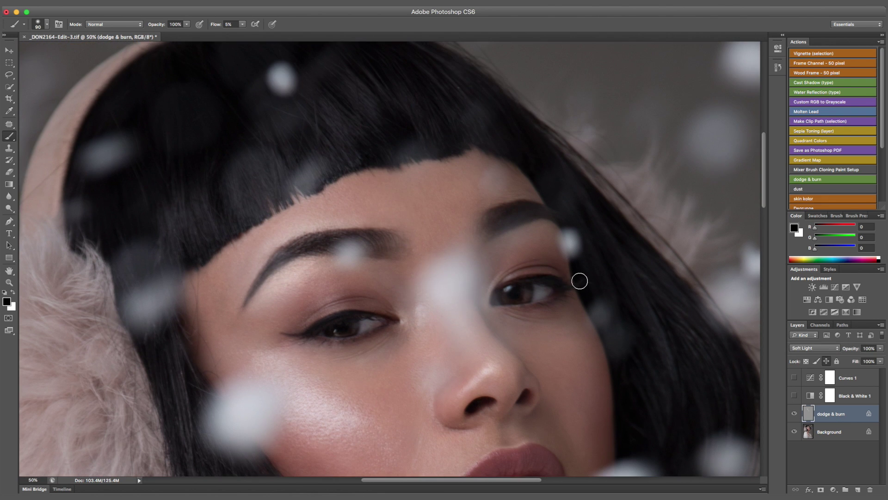
{"action": "key", "text": "super+plus"}
{"action": "key", "text": "super+plus"}
{"action": "scroll", "coordinate": [580, 281], "scroll_direction": "right", "scroll_amount": 3}
{"action": "scroll", "coordinate": [579, 281], "scroll_direction": "down", "scroll_amount": 2}
{"action": "key", "text": "bracketleft"}
{"action": "key", "text": "bracketleft"}
{"action": "key", "text": "bracketleft"}
{"action": "key", "text": "bracketleft"}
{"action": "key", "text": "bracketleft"}
{"action": "key", "text": "bracketleft"}
{"action": "key", "text": "bracketleft"}
{"action": "key", "text": "bracketleft"}
{"action": "key", "text": "bracketleft"}
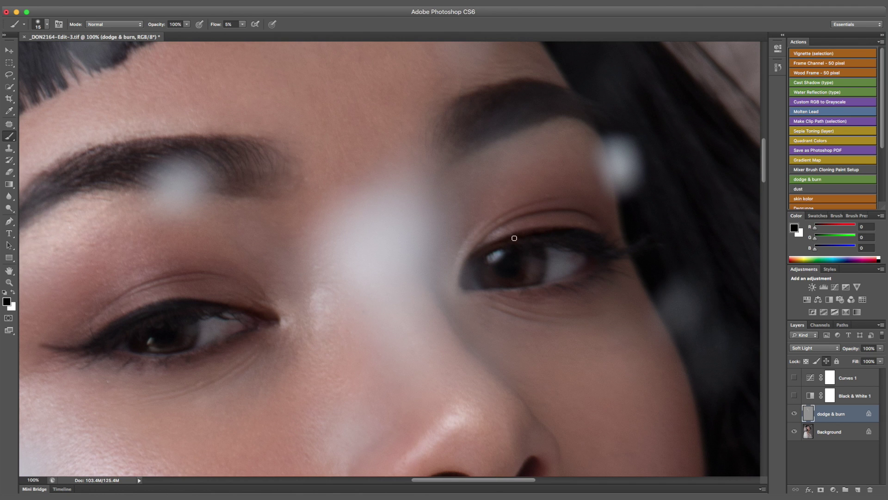
Burn the left eye's upper lash line and the area up to its eyebrow with a 35 px brush
{"action": "scroll", "coordinate": [324, 277], "scroll_direction": "down", "scroll_amount": 3}
{"action": "scroll", "coordinate": [324, 278], "scroll_direction": "left", "scroll_amount": 1}
{"action": "key", "text": "bracketright"}
{"action": "key", "text": "bracketright"}
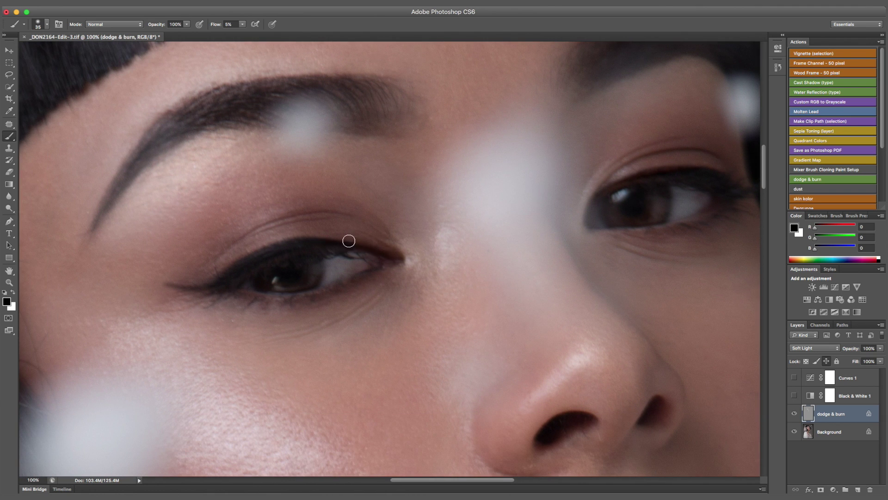
{"action": "scroll", "coordinate": [391, 239], "scroll_direction": "up", "scroll_amount": 3}
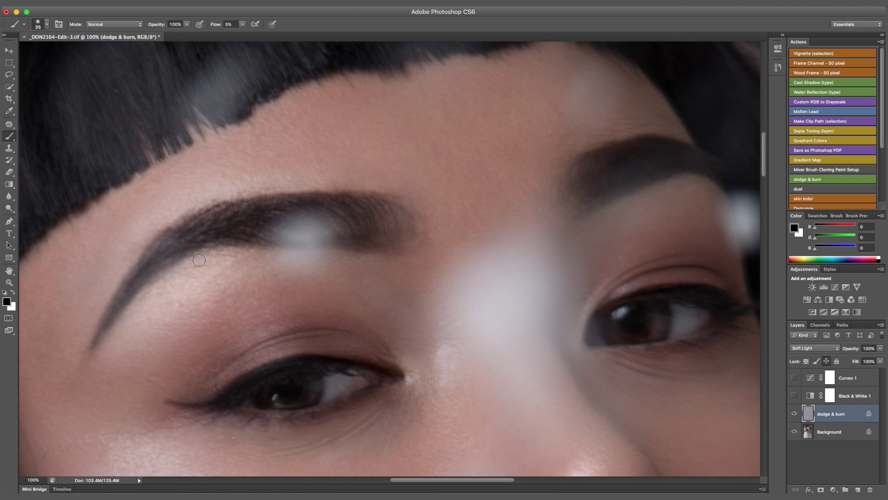
Switch to the Clone Stamp with an 80 px brush and make the Background layer active
{"action": "scroll", "coordinate": [552, 222], "scroll_direction": "up", "scroll_amount": 3}
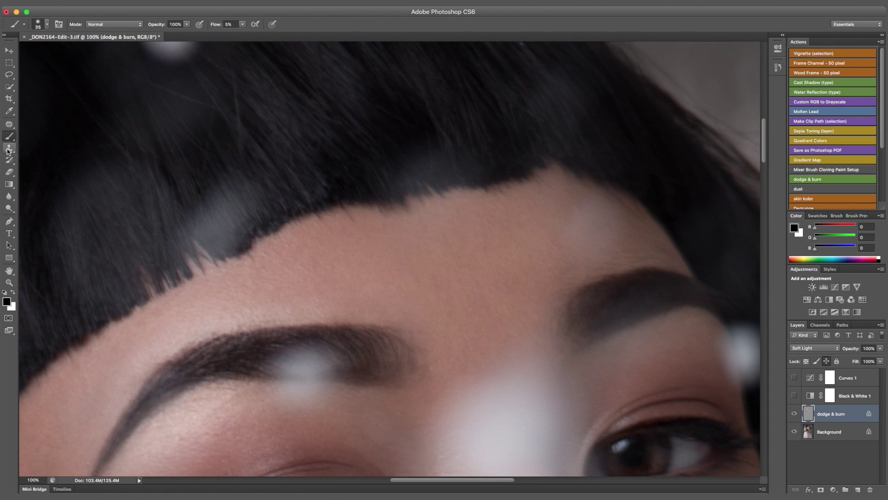
{"action": "key", "text": "s"}
{"action": "key", "text": "bracketright"}
{"action": "key", "text": "bracketright"}
{"action": "key", "text": "bracketright"}
{"action": "key", "text": "bracketright"}
{"action": "key", "text": "bracketright"}
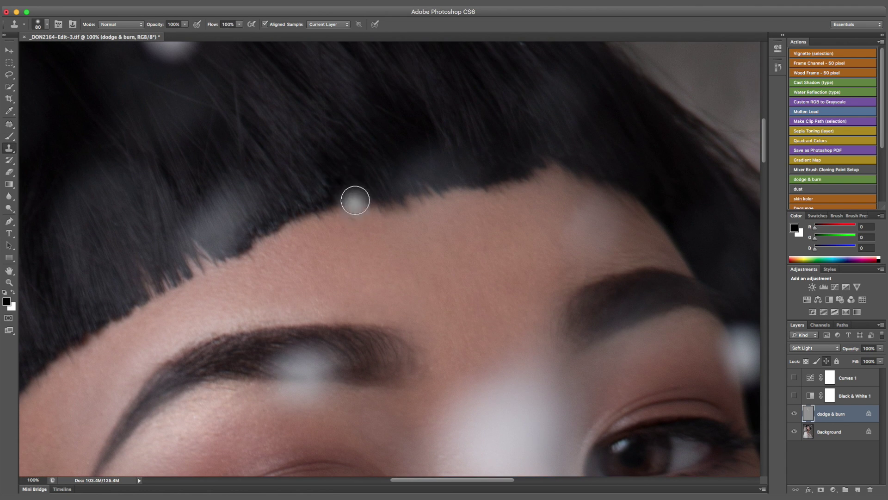
{"action": "left_click", "coordinate": [820, 433]}
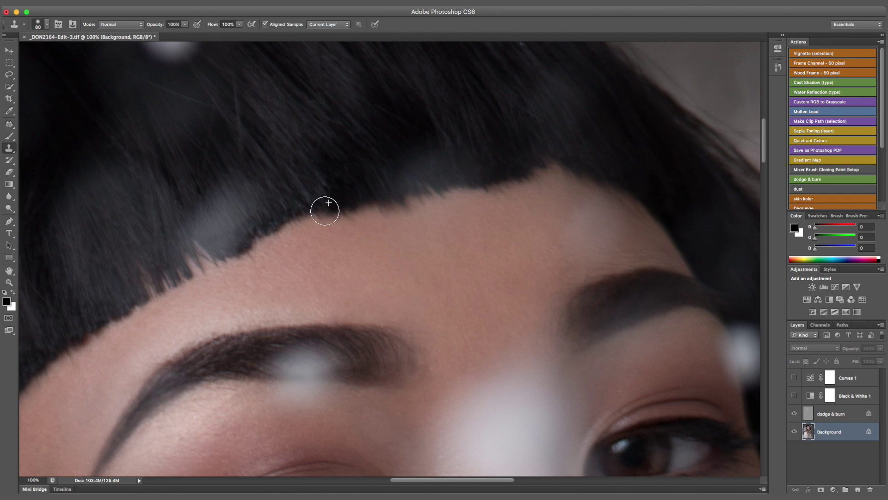
Clone clean skin over the uneven fringe edge and a forehead spot above the left eyebrow with a 40 px brush
{"action": "scroll", "coordinate": [335, 202], "scroll_direction": "left", "scroll_amount": 5}
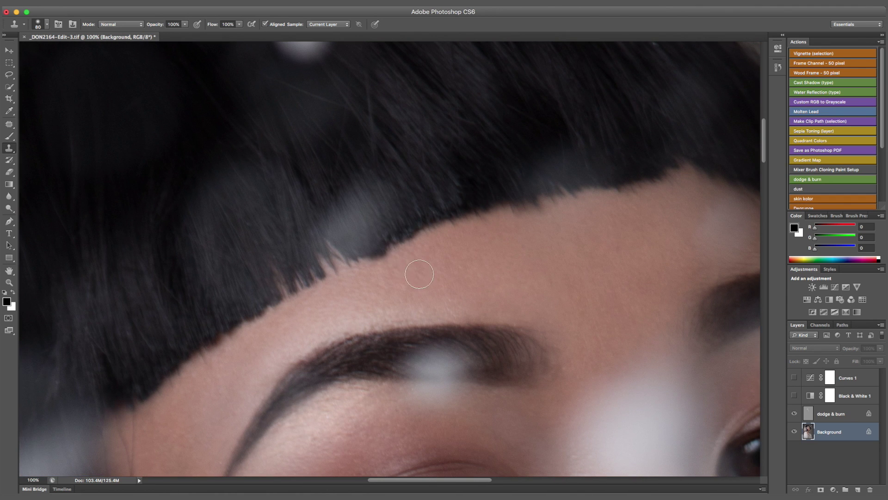
{"action": "key", "text": "bracketleft"}
{"action": "key", "text": "bracketleft"}
{"action": "key", "text": "bracketleft"}
{"action": "key", "text": "bracketleft"}
{"action": "left_click", "coordinate": [394, 273], "text": "alt"}
{"action": "left_click_drag", "start_coordinate": [383, 255], "coordinate": [375, 258]}
{"action": "left_click", "coordinate": [483, 296], "text": "alt"}
{"action": "left_click_drag", "start_coordinate": [468, 311], "coordinate": [471, 313]}
Set the Clone Stamp flow to 27% and tidy the skin around the left eyebrow with a 10 px brush
{"action": "scroll", "coordinate": [468, 319], "scroll_direction": "down", "scroll_amount": 1}
{"action": "scroll", "coordinate": [468, 319], "scroll_direction": "right", "scroll_amount": 1}
{"action": "left_click_drag", "start_coordinate": [208, 26], "coordinate": [198, 25]}
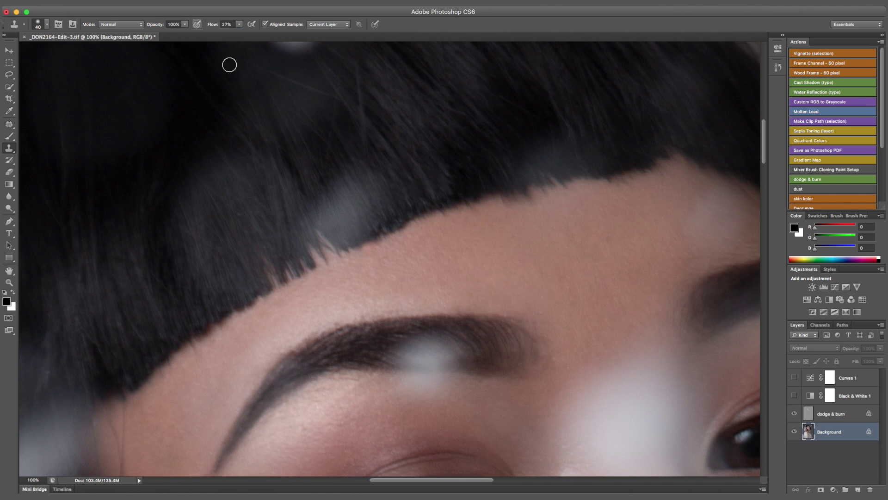
{"action": "scroll", "coordinate": [459, 293], "scroll_direction": "down", "scroll_amount": 9}
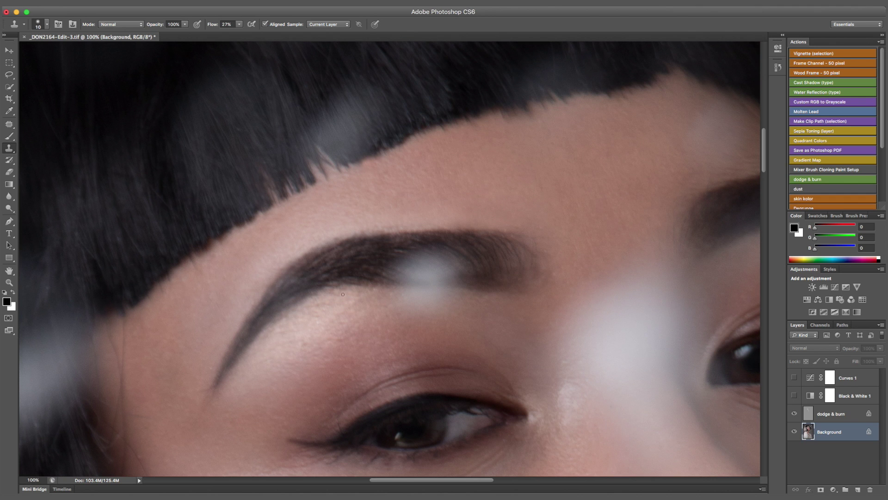
{"action": "scroll", "coordinate": [337, 300], "scroll_direction": "right", "scroll_amount": 3}
{"action": "scroll", "coordinate": [338, 300], "scroll_direction": "down", "scroll_amount": 1}
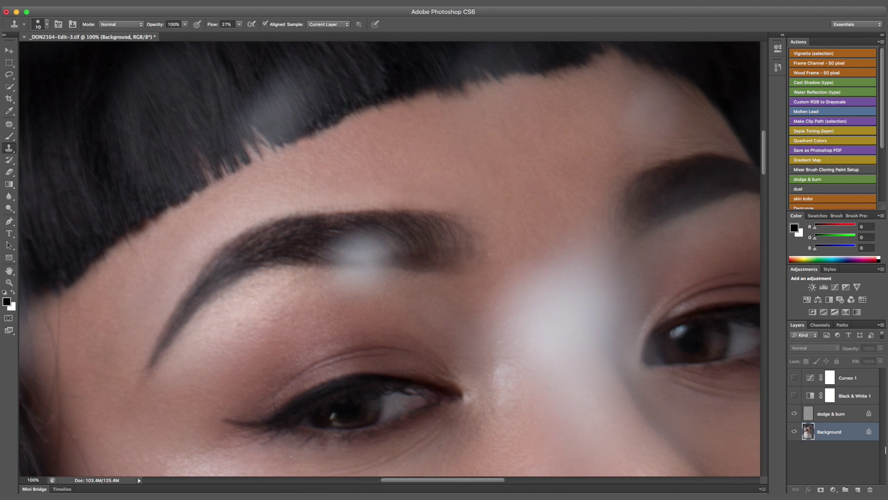
Duplicate the Background layer and clone along the left eyebrow's upper edge on the copy
{"action": "key", "text": "super+j"}
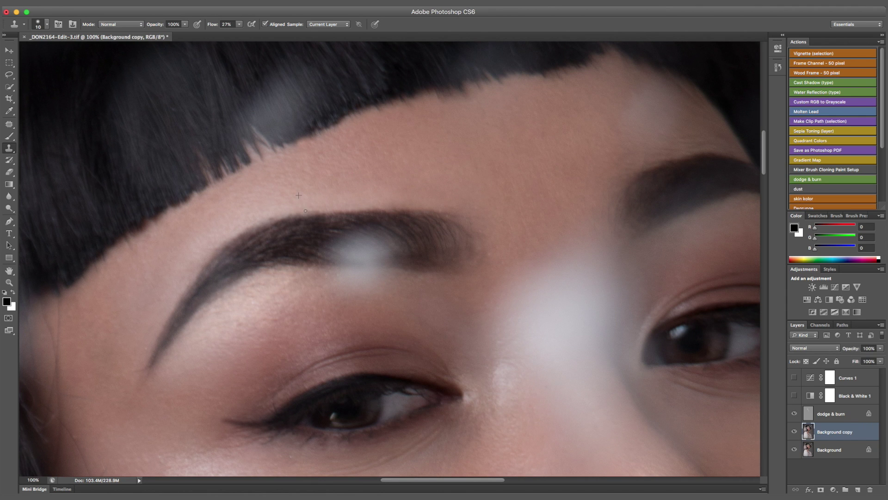
{"action": "scroll", "coordinate": [306, 210], "scroll_direction": "down", "scroll_amount": 3}
{"action": "scroll", "coordinate": [306, 211], "scroll_direction": "right", "scroll_amount": 1}
{"action": "scroll", "coordinate": [256, 245], "scroll_direction": "down", "scroll_amount": 15}
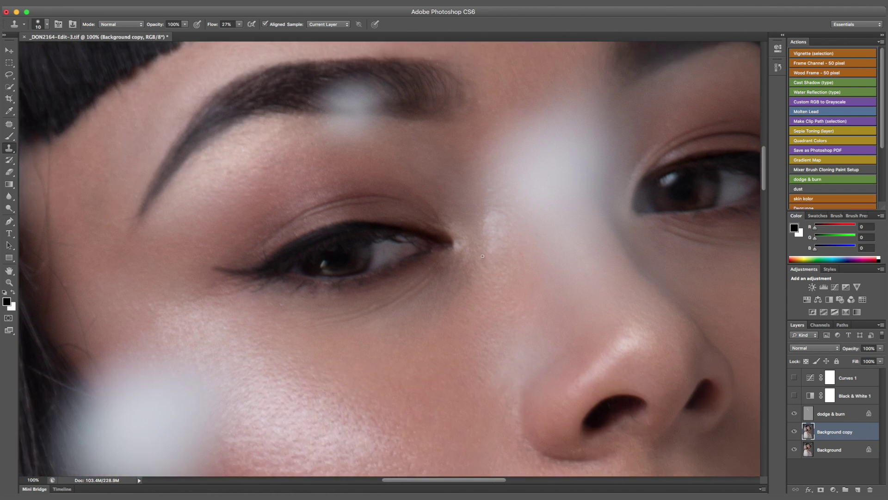
Clone out small flaws on the upper lip at 200% zoom with a 15 px brush
{"action": "scroll", "coordinate": [389, 239], "scroll_direction": "right", "scroll_amount": 8}
{"action": "scroll", "coordinate": [523, 234], "scroll_direction": "up", "scroll_amount": 5}
{"action": "key", "text": "super+plus"}
{"action": "scroll", "coordinate": [523, 235], "scroll_direction": "up", "scroll_amount": 4}
{"action": "scroll", "coordinate": [522, 235], "scroll_direction": "right", "scroll_amount": 3}
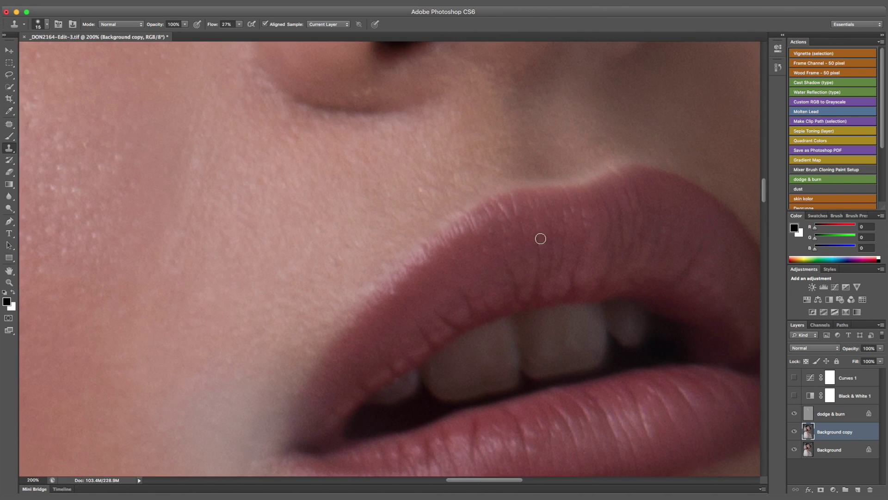
{"action": "key", "text": "bracketright"}
Clone clean skin beside the left corner of the mouth and below the lips with a 40 px brush
{"action": "scroll", "coordinate": [357, 302], "scroll_direction": "down", "scroll_amount": 5}
{"action": "scroll", "coordinate": [356, 302], "scroll_direction": "left", "scroll_amount": 5}
{"action": "key", "text": "bracketright"}
{"action": "key", "text": "bracketright"}
{"action": "key", "text": "bracketright"}
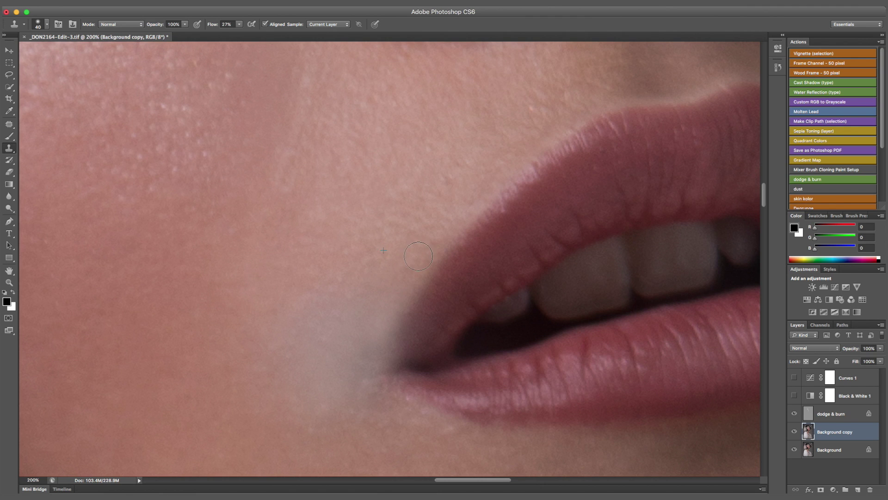
{"action": "scroll", "coordinate": [418, 256], "scroll_direction": "down", "scroll_amount": 3}
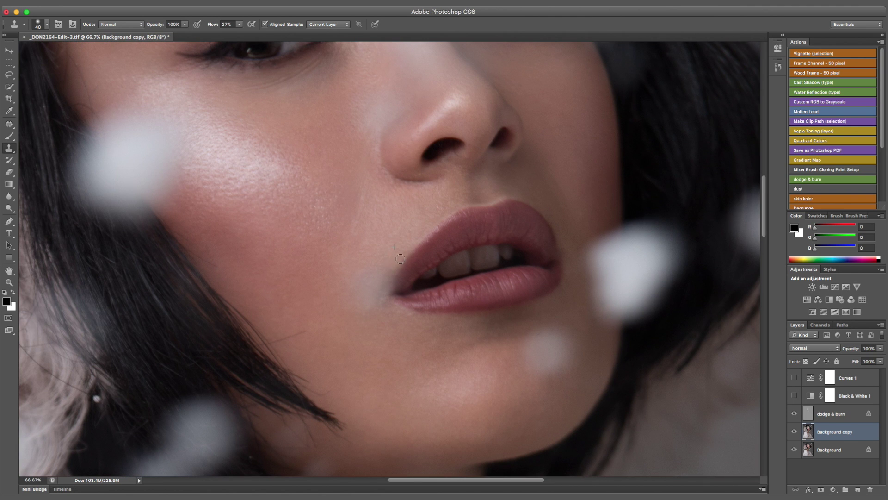
{"action": "scroll", "coordinate": [361, 205], "scroll_direction": "right", "scroll_amount": 4}
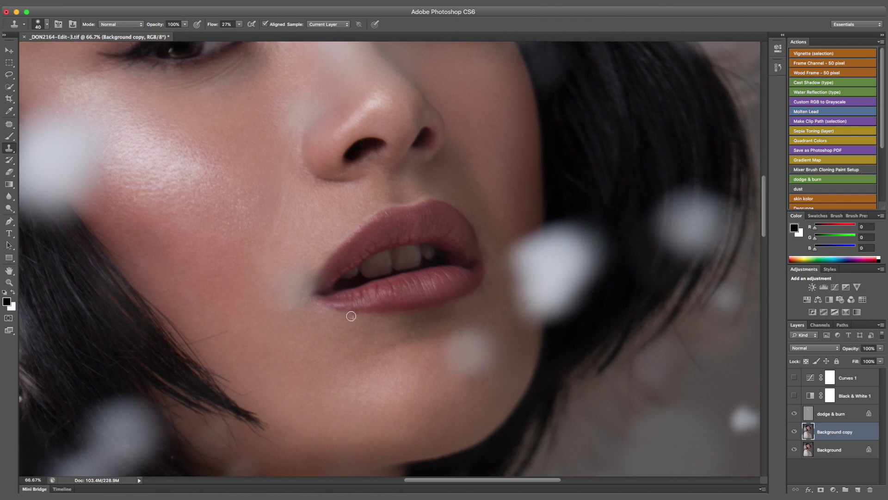
Review the retouching on the whole portrait and then on the face at closer zoom levels
{"action": "scroll", "coordinate": [346, 375], "scroll_direction": "down", "scroll_amount": 6}
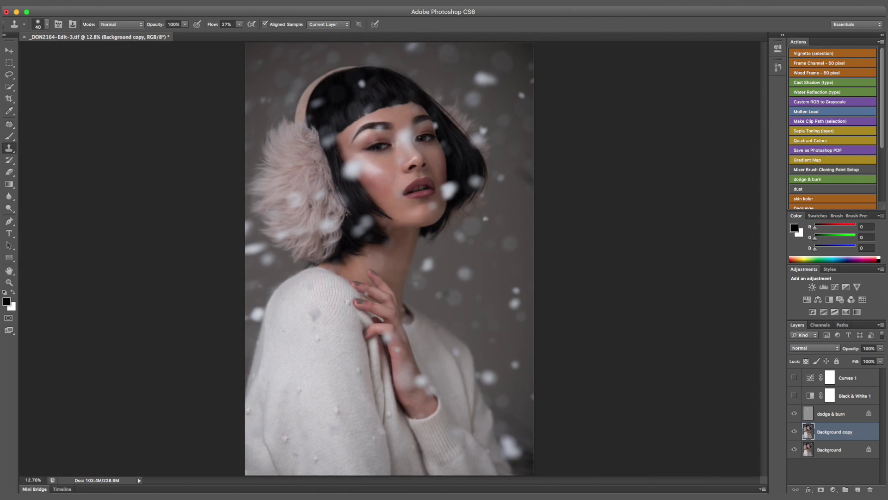
{"action": "key", "text": "super+plus"}
{"action": "key", "text": "super+plus"}
{"action": "key", "text": "super+plus"}
{"action": "key", "text": "super+plus"}
{"action": "scroll", "coordinate": [369, 279], "scroll_direction": "up", "scroll_amount": 5}
{"action": "key", "text": "super+minus"}
{"action": "key", "text": "super+minus"}
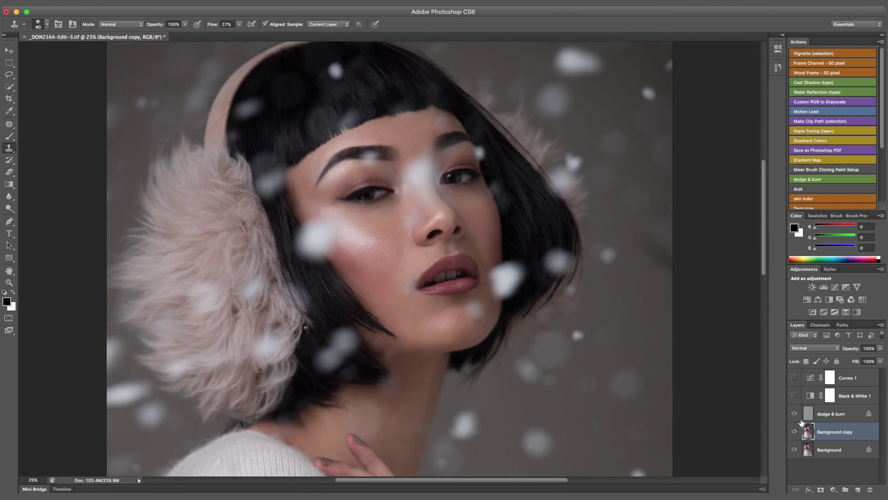
{"action": "scroll", "coordinate": [545, 322], "scroll_direction": "up", "scroll_amount": 2}
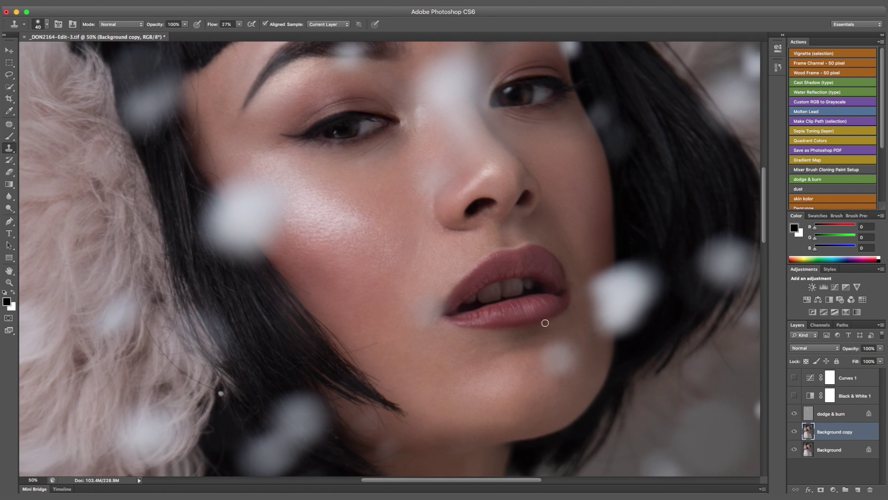
Sample dark brown from the left eyebrow and brush over the eyebrow on the dodge & burn layer at 30 px
{"action": "scroll", "coordinate": [489, 318], "scroll_direction": "up", "scroll_amount": 3}
{"action": "key", "text": "b"}
{"action": "left_click", "coordinate": [388, 197], "text": "alt"}
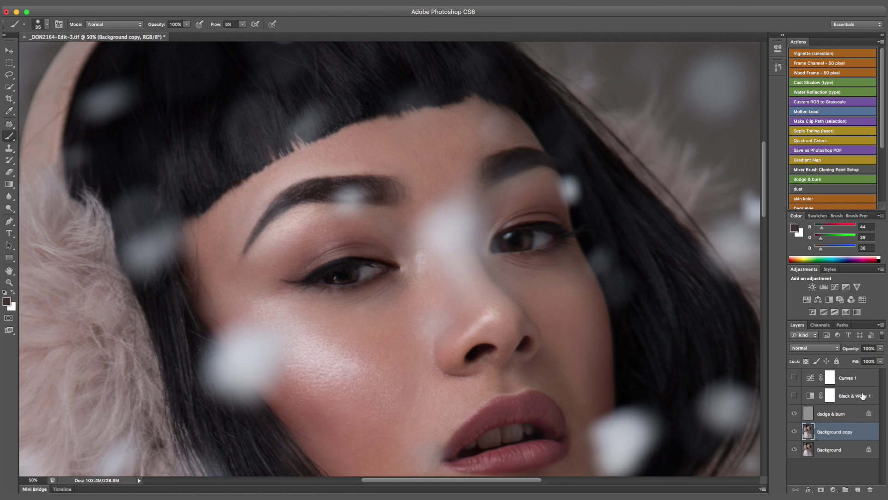
{"action": "key", "text": "alt+bracketright"}
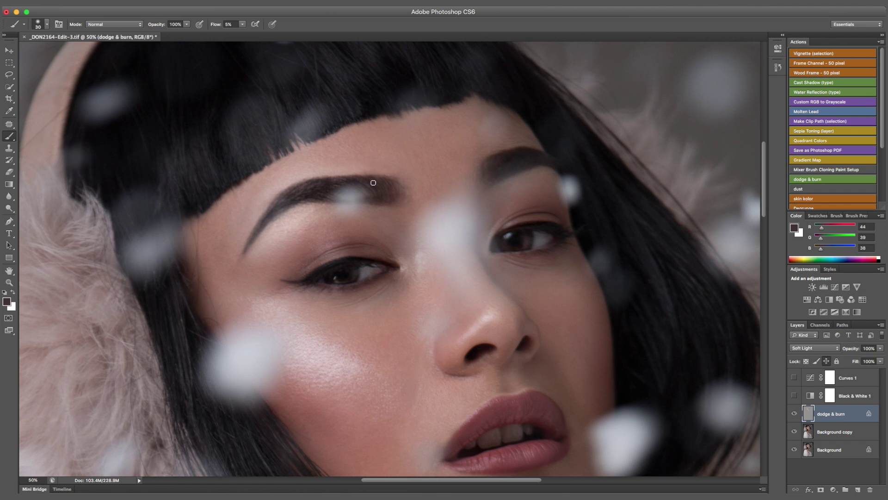
Open the Liquify filter on the Background copy layer
{"action": "scroll", "coordinate": [391, 221], "scroll_direction": "down", "scroll_amount": 5}
{"action": "scroll", "coordinate": [390, 221], "scroll_direction": "down", "scroll_amount": 6}
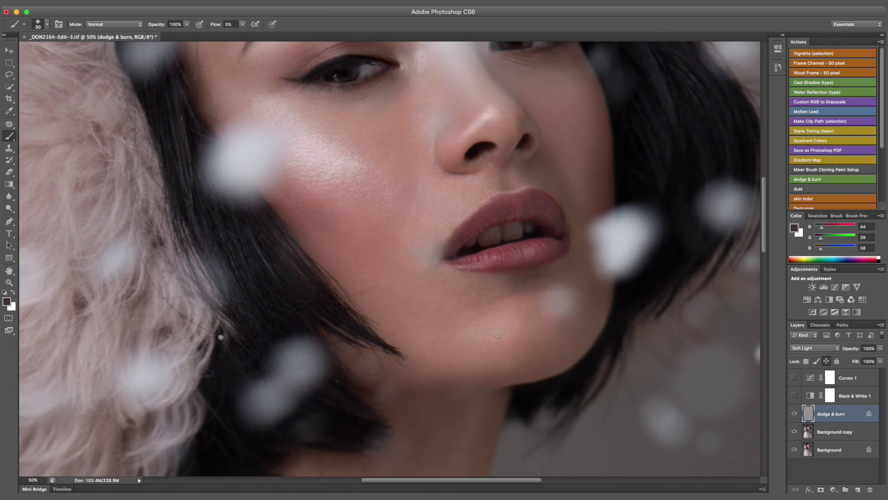
{"action": "left_click", "coordinate": [228, 6]}
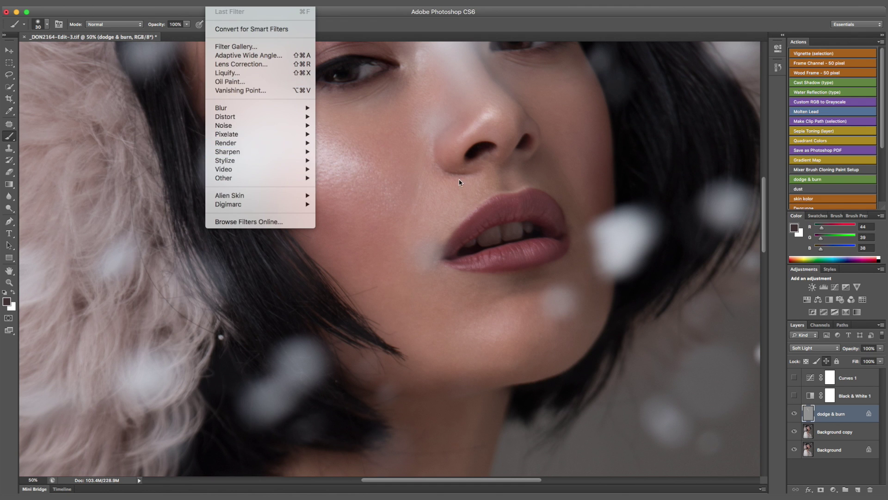
{"action": "left_click", "coordinate": [834, 431]}
{"action": "left_click", "coordinate": [228, 6]}
{"action": "left_click", "coordinate": [241, 73]}
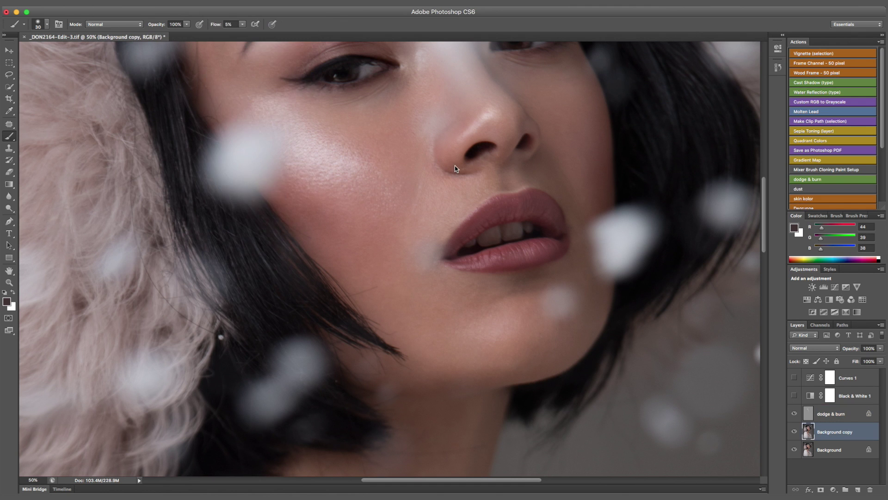
Warp the left eye's upper lid in Liquify to open the eye slightly, using a brush size of 400
{"action": "key", "text": "super+plus"}
{"action": "key", "text": "super+plus"}
{"action": "key", "text": "super+plus"}
{"action": "key", "text": "super+plus"}
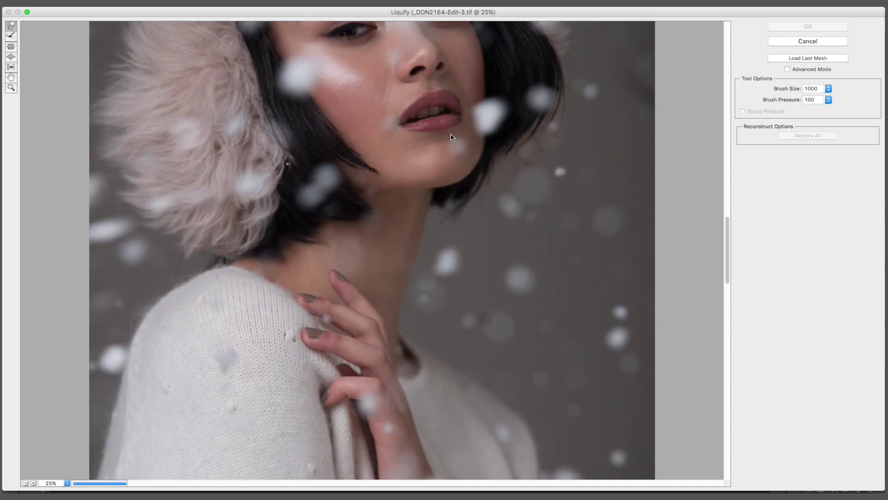
{"action": "scroll", "coordinate": [336, 151], "scroll_direction": "up", "scroll_amount": 10}
{"action": "scroll", "coordinate": [344, 160], "scroll_direction": "down", "scroll_amount": 3}
{"action": "key", "text": "bracketleft"}
{"action": "key", "text": "bracketleft"}
{"action": "key", "text": "bracketleft"}
{"action": "key", "text": "bracketleft"}
{"action": "key", "text": "bracketleft"}
{"action": "key", "text": "bracketleft"}
{"action": "key", "text": "bracketleft"}
{"action": "key", "text": "bracketleft"}
{"action": "key", "text": "bracketleft"}
{"action": "key", "text": "bracketleft"}
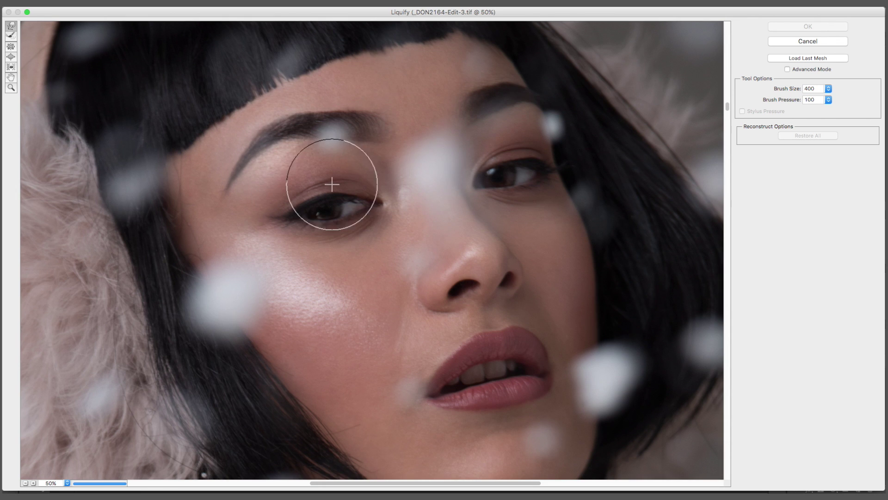
{"action": "left_click", "coordinate": [331, 188]}
{"action": "key", "text": "bracketright"}
{"action": "key", "text": "bracketright"}
{"action": "key", "text": "bracketright"}
{"action": "key", "text": "bracketright"}
{"action": "key", "text": "bracketright"}
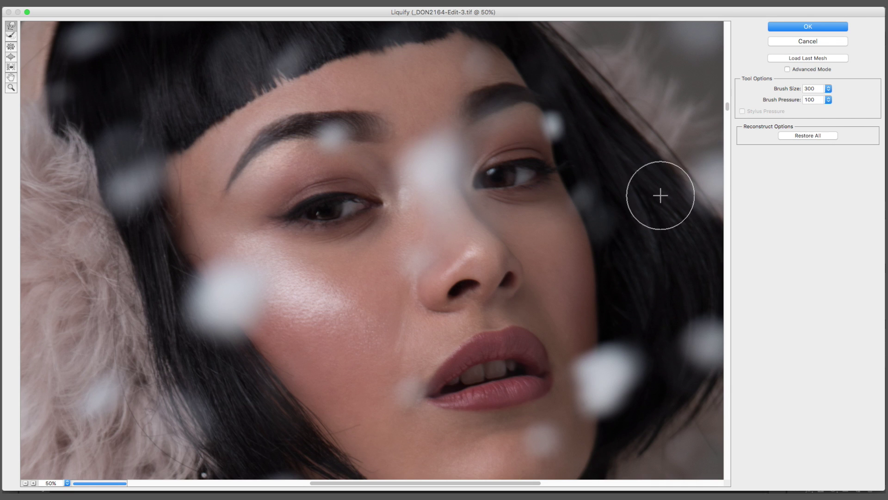
Push the lower lip's edge outward with Liquify brush sizes of 250 and 200 to make it fuller
{"action": "key", "text": "bracketleft"}
{"action": "key", "text": "bracketleft"}
{"action": "key", "text": "bracketleft"}
{"action": "key", "text": "bracketleft"}
{"action": "scroll", "coordinate": [502, 319], "scroll_direction": "down", "scroll_amount": 5}
{"action": "key", "text": "bracketright"}
{"action": "key", "text": "bracketright"}
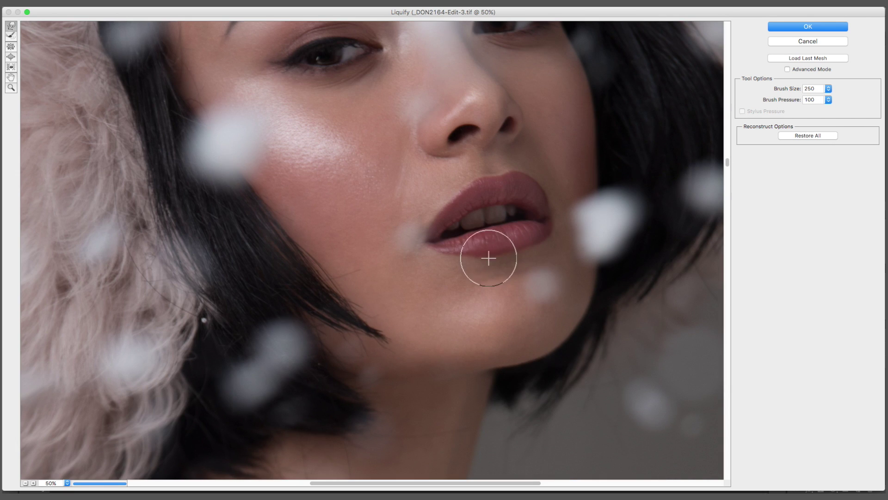
{"action": "key", "text": "bracketleft"}
{"action": "key", "text": "bracketleft"}
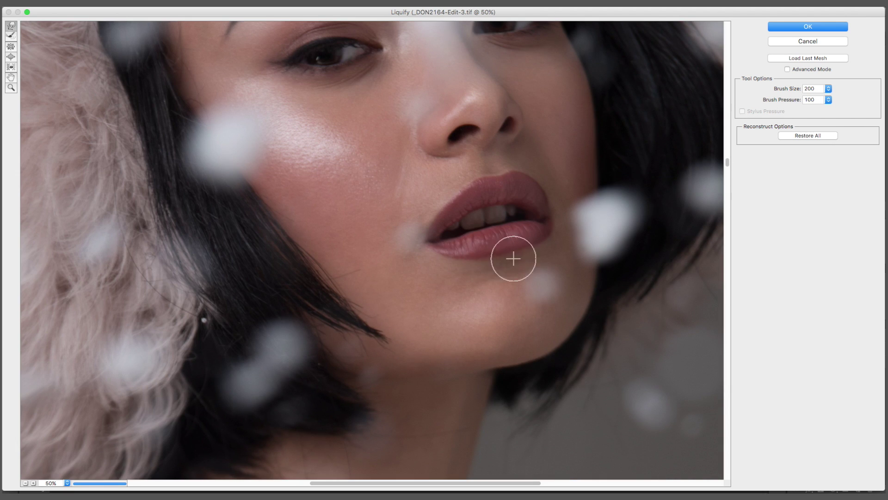
Refine the lower lip's edge and corners in Liquify with brush sizes of 125 and 200
{"action": "key", "text": "bracketleft"}
{"action": "key", "text": "bracketleft"}
{"action": "key", "text": "bracketleft"}
{"action": "key", "text": "bracketleft"}
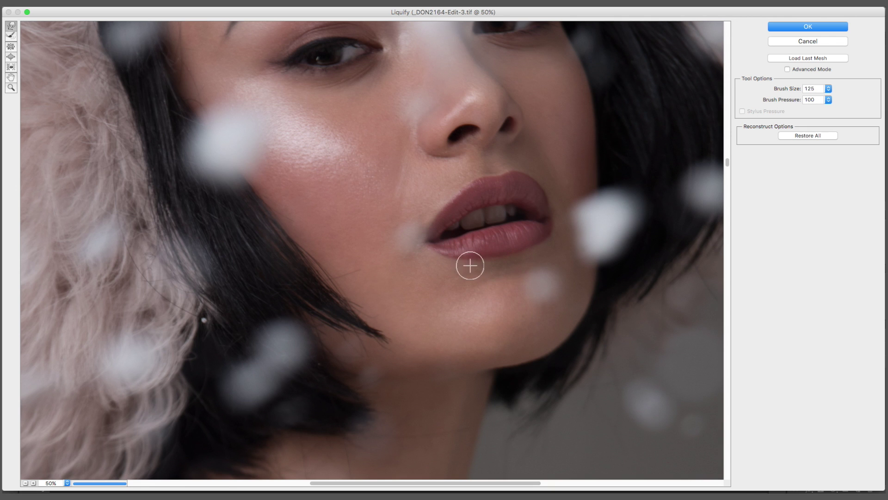
{"action": "key", "text": "bracketright"}
{"action": "key", "text": "bracketright"}
{"action": "key", "text": "bracketright"}
{"action": "key", "text": "bracketright"}
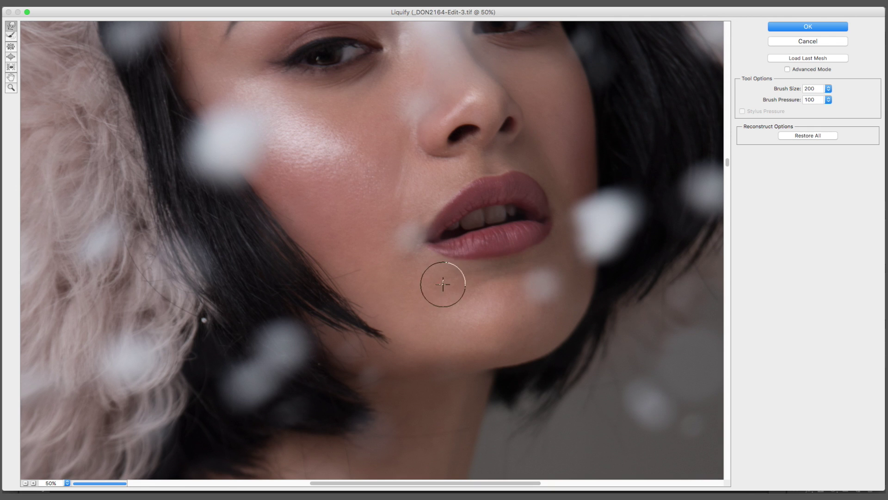
{"action": "key", "text": "bracketleft"}
{"action": "key", "text": "bracketleft"}
{"action": "key", "text": "bracketleft"}
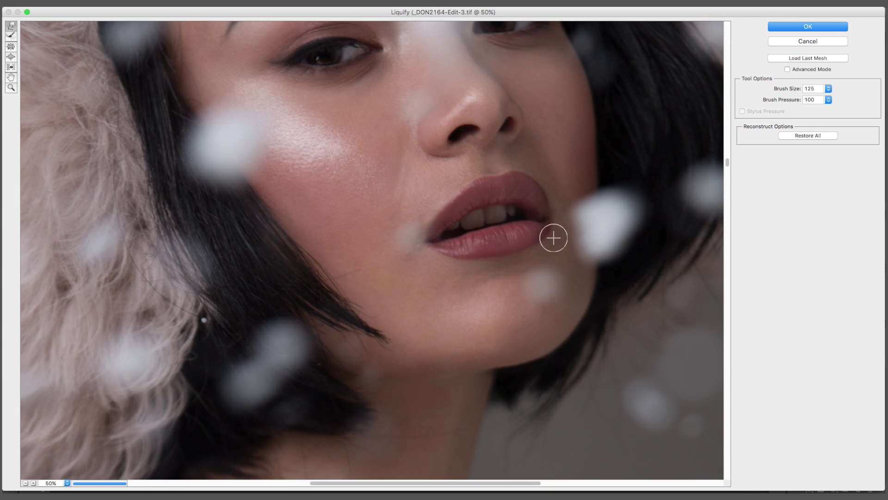
Apply the Liquify reshaping to the Background copy layer
{"action": "scroll", "coordinate": [467, 305], "scroll_direction": "up", "scroll_amount": 5}
{"action": "key", "text": "super+minus"}
{"action": "key", "text": "super+minus"}
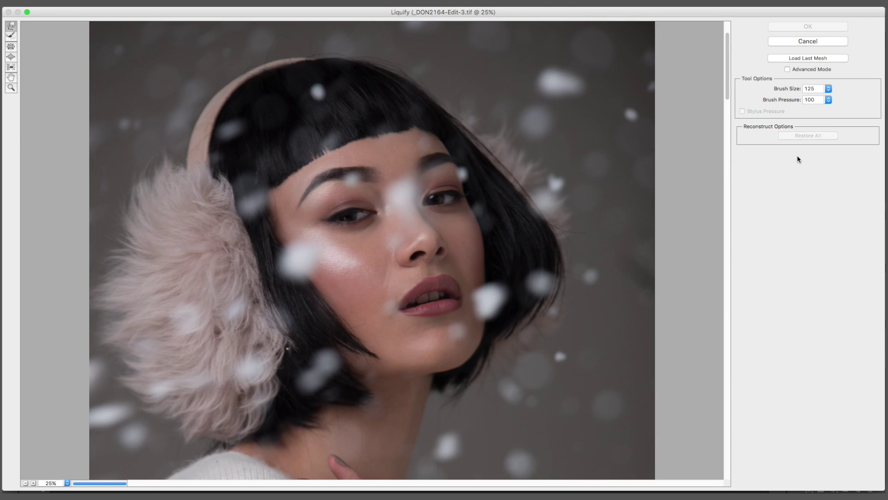
{"action": "left_click", "coordinate": [782, 26]}
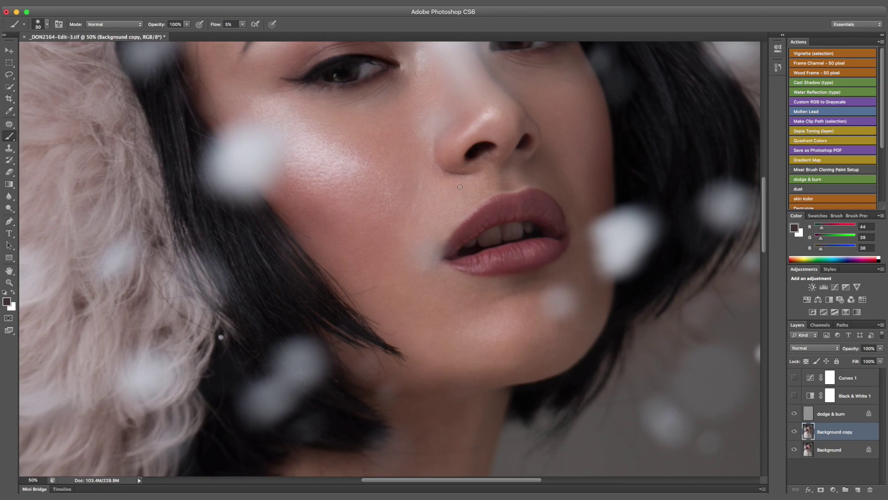
Clone dark iris texture from the right eye over the reflection in the left eye with the Clone Stamp at 70 px
{"action": "scroll", "coordinate": [688, 291], "scroll_direction": "up", "scroll_amount": 2}
{"action": "key", "text": "super+equal"}
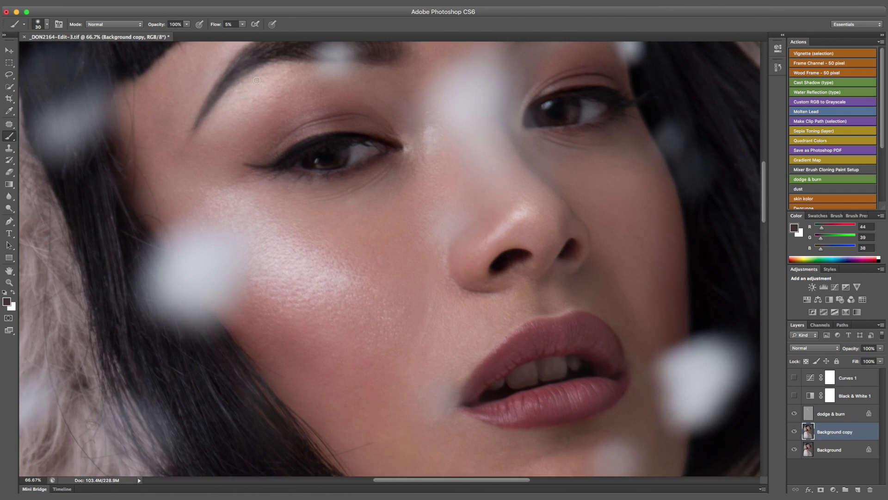
{"action": "scroll", "coordinate": [529, 154], "scroll_direction": "up", "scroll_amount": 1}
{"action": "key", "text": "s"}
{"action": "key", "text": "bracketright"}
{"action": "key", "text": "bracketright"}
{"action": "key", "text": "bracketright"}
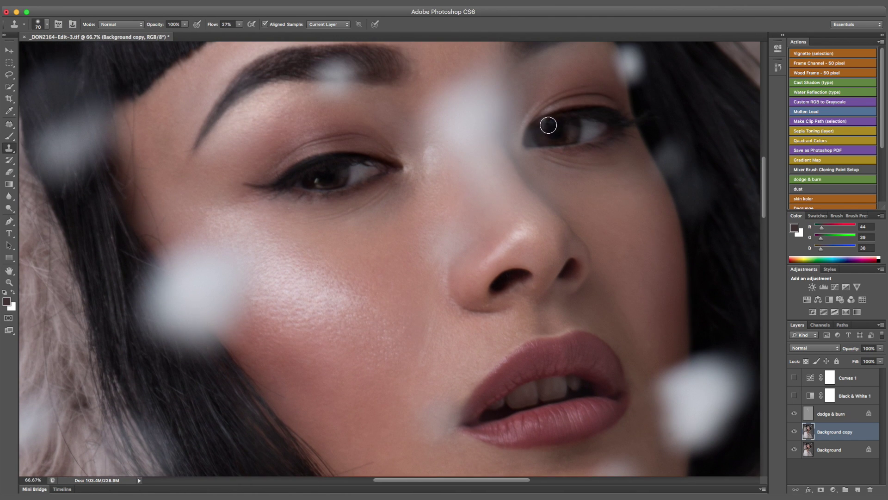
{"action": "left_click", "coordinate": [547, 125], "text": "alt"}
{"action": "left_click", "coordinate": [318, 170]}
{"action": "key", "text": "super+minus"}
{"action": "key", "text": "super+minus"}
{"action": "key", "text": "super+minus"}
{"action": "key", "text": "super+minus"}
{"action": "key", "text": "super+minus"}
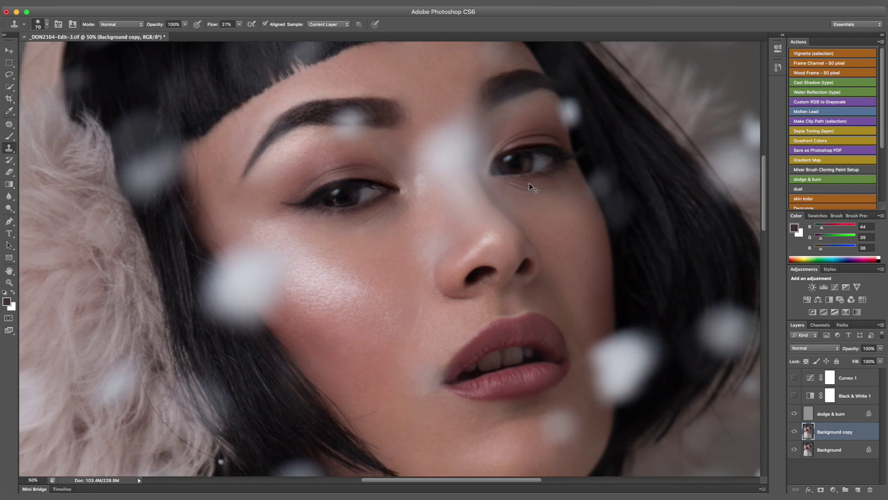
Dodge the face around the eyes with white on the dodge & burn layer, starting at 175 px and reducing the brush size
{"action": "key", "text": "super+equal"}
{"action": "key", "text": "super+equal"}
{"action": "key", "text": "super+equal"}
{"action": "scroll", "coordinate": [529, 182], "scroll_direction": "up", "scroll_amount": 5}
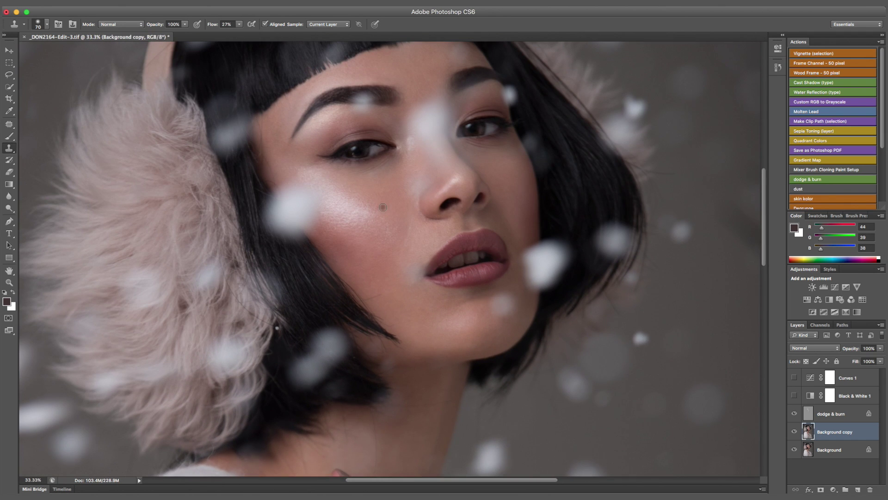
{"action": "scroll", "coordinate": [507, 187], "scroll_direction": "up", "scroll_amount": 2}
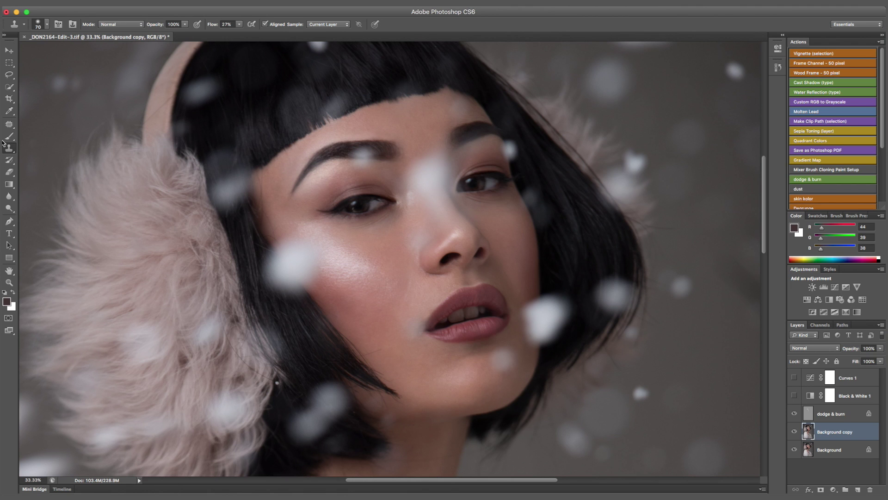
{"action": "left_click", "coordinate": [10, 136]}
{"action": "left_click", "coordinate": [471, 179], "text": "alt"}
{"action": "left_click", "coordinate": [837, 408]}
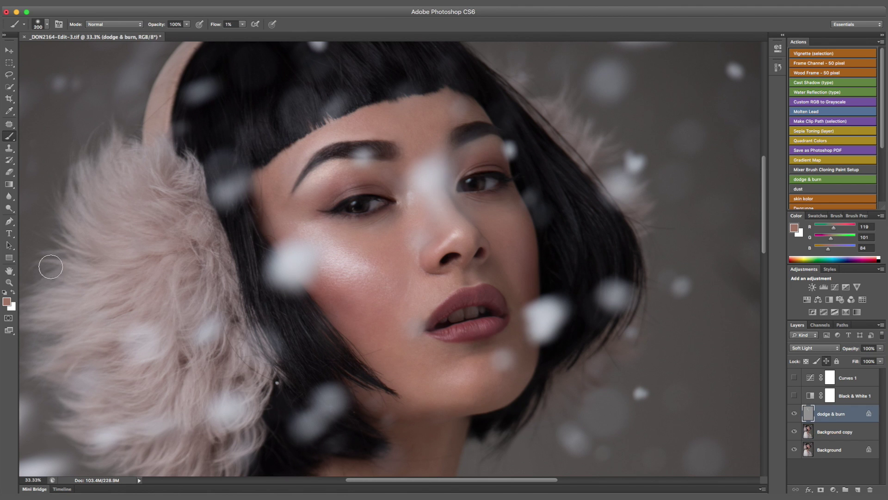
{"action": "key", "text": "x"}
{"action": "key", "text": "bracketleft"}
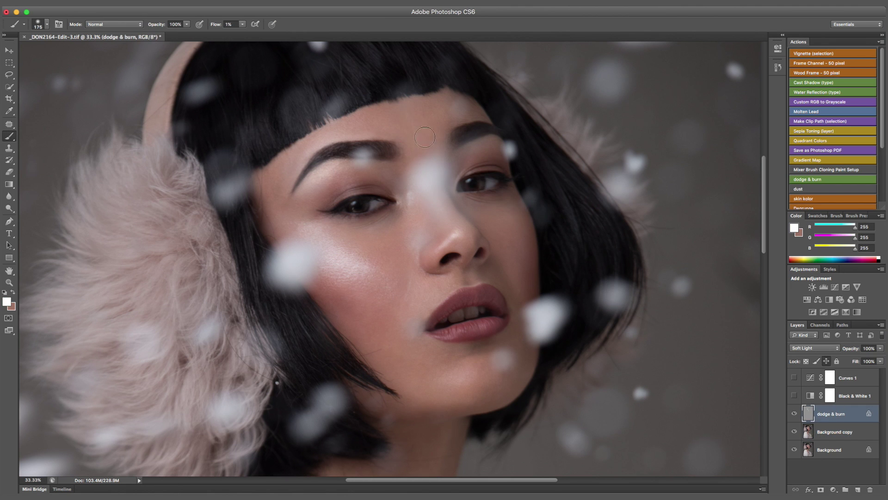
{"action": "key", "text": "bracketleft"}
{"action": "key", "text": "bracketleft"}
{"action": "key", "text": "bracketleft"}
{"action": "key", "text": "bracketleft"}
{"action": "key", "text": "bracketleft"}
{"action": "key", "text": "bracketleft"}
{"action": "key", "text": "bracketleft"}
{"action": "key", "text": "bracketleft"}
Burn the left eye's upper lid with black at 175 px and its lower lash line at 80 px on the dodge & burn layer
{"action": "key", "text": "d"}
{"action": "key", "text": "bracketright"}
{"action": "key", "text": "bracketright"}
{"action": "key", "text": "bracketright"}
{"action": "key", "text": "bracketright"}
{"action": "key", "text": "bracketright"}
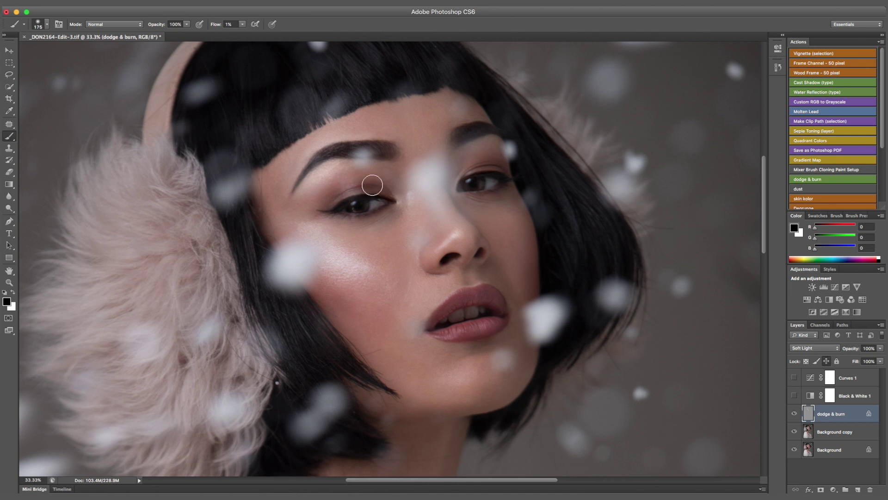
{"action": "mouse_move", "coordinate": [372, 185]}
{"action": "left_mouse_down"}
{"action": "mouse_move", "coordinate": [335, 187]}
{"action": "mouse_move", "coordinate": [368, 185]}
{"action": "left_mouse_up"}
{"action": "key", "text": "bracketleft"}
{"action": "key", "text": "bracketleft"}
{"action": "key", "text": "bracketleft"}
{"action": "key", "text": "bracketleft"}
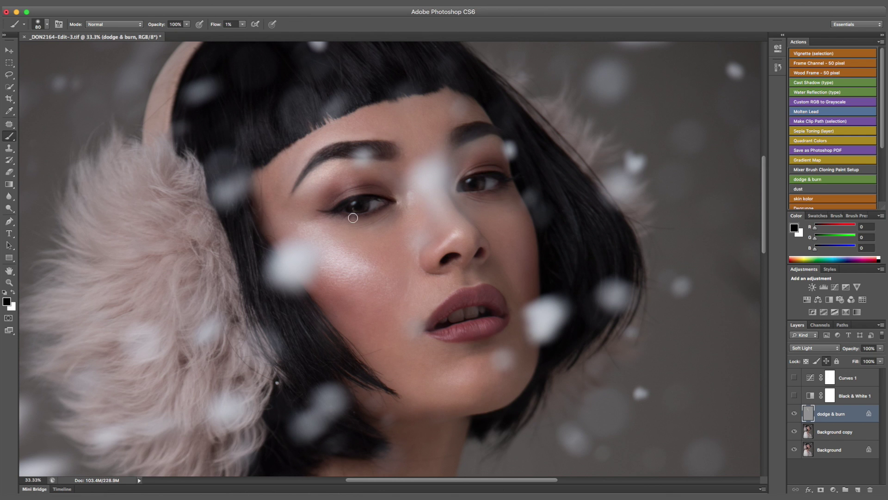
{"action": "key", "text": "bracketright"}
{"action": "key", "text": "bracketright"}
{"action": "key", "text": "bracketright"}
{"action": "key", "text": "bracketright"}
{"action": "key", "text": "super+minus"}
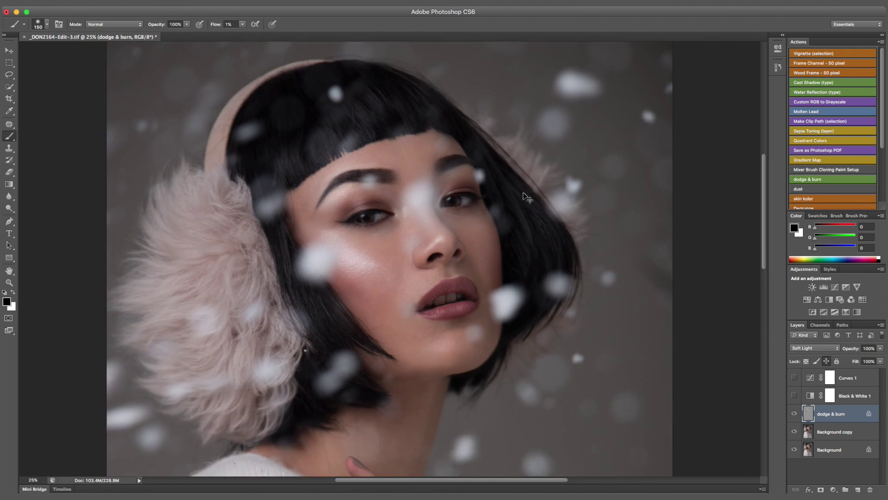
Dodge the lips' edge with white at 50 px and the cheek highlight at 100 px on the dodge & burn layer
{"action": "key", "text": "super+minus"}
{"action": "key", "text": "super+plus"}
{"action": "key", "text": "super+plus"}
{"action": "key", "text": "super+plus"}
{"action": "key", "text": "super+plus"}
{"action": "scroll", "coordinate": [742, 337], "scroll_direction": "up", "scroll_amount": 6}
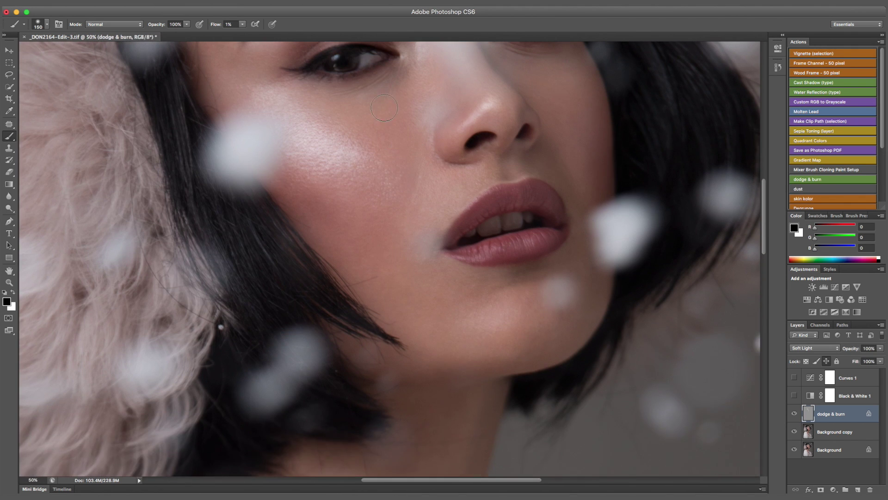
{"action": "key", "text": "x"}
{"action": "key", "text": "bracketleft"}
{"action": "key", "text": "bracketleft"}
{"action": "key", "text": "bracketleft"}
{"action": "key", "text": "bracketleft"}
{"action": "key", "text": "bracketleft"}
{"action": "key", "text": "bracketleft"}
{"action": "key", "text": "bracketleft"}
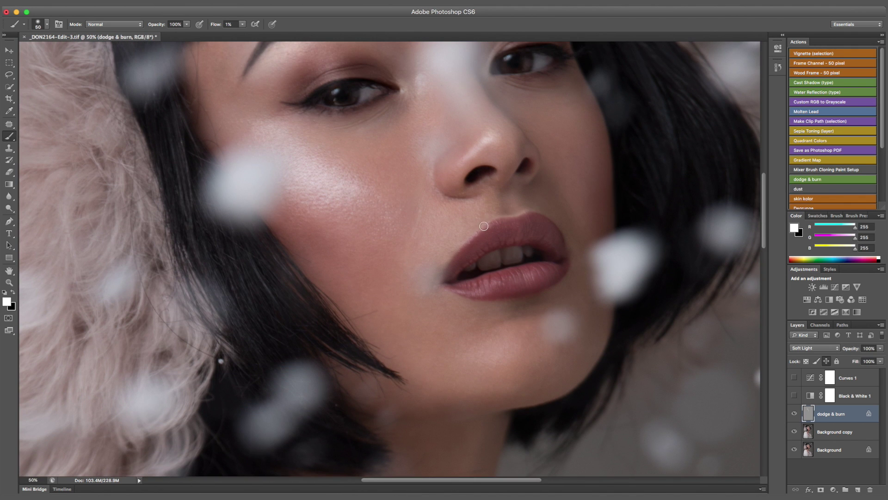
{"action": "scroll", "coordinate": [334, 203], "scroll_direction": "up", "scroll_amount": 5}
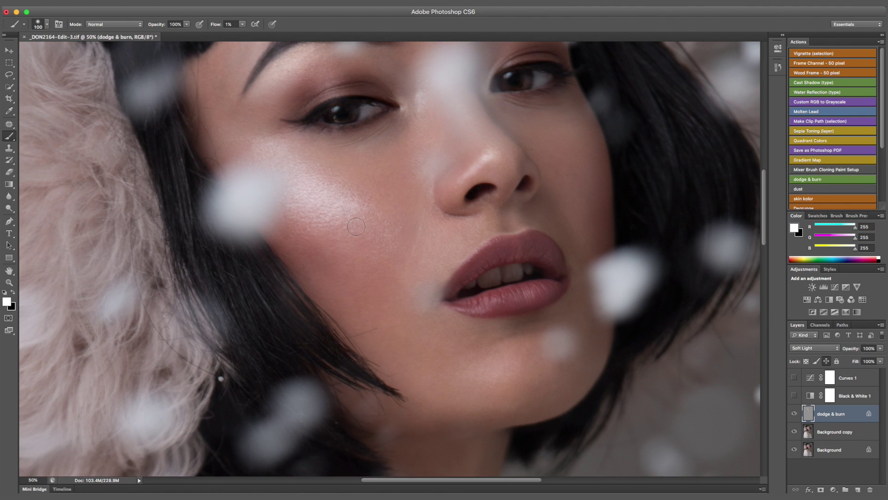
Sample a skin tone near the left eye and brush between the eyebrows at 250 px and under the right eye at 200 px on Background copy
{"action": "left_click", "coordinate": [827, 433]}
{"action": "scroll", "coordinate": [379, 164], "scroll_direction": "up", "scroll_amount": 3}
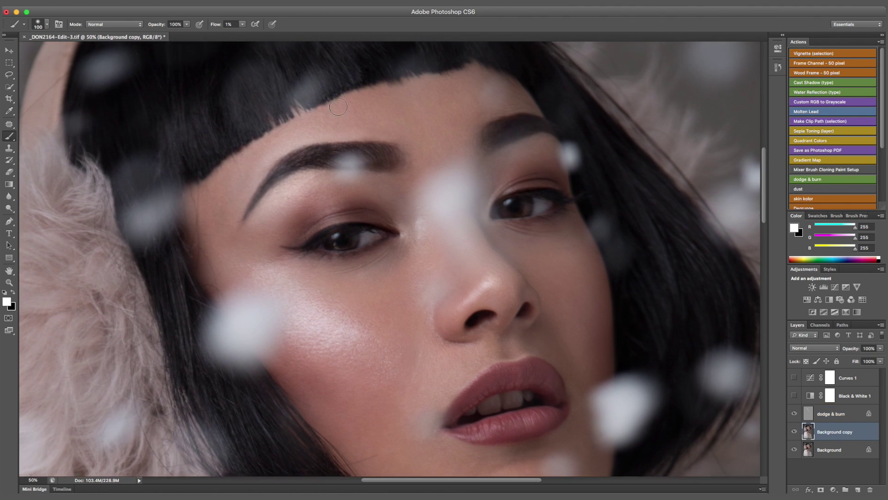
{"action": "left_click", "coordinate": [393, 206], "text": "alt"}
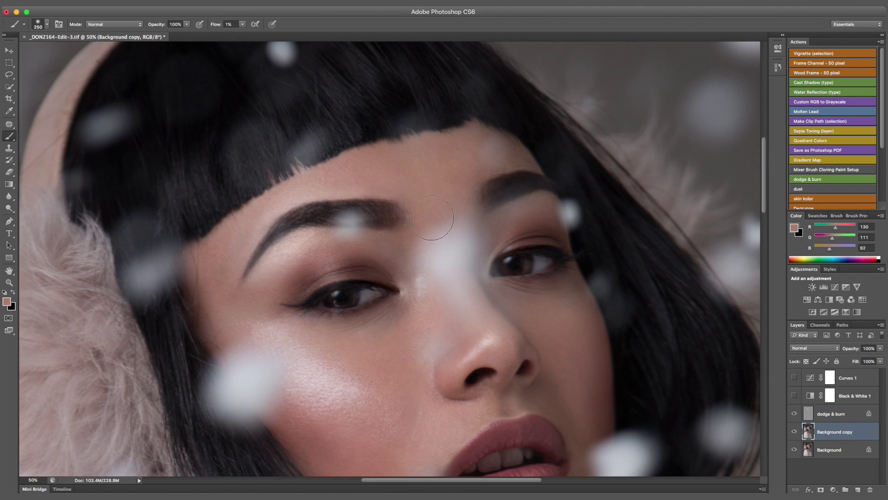
{"action": "key", "text": "bracketright"}
{"action": "key", "text": "bracketright"}
{"action": "key", "text": "bracketright"}
{"action": "scroll", "coordinate": [372, 250], "scroll_direction": "down", "scroll_amount": 3}
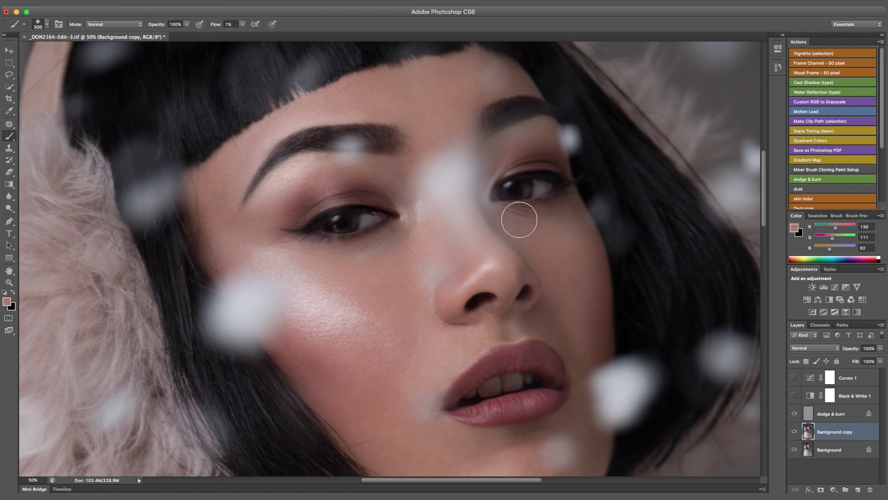
{"action": "key", "text": "bracketleft"}
{"action": "key", "text": "bracketleft"}
{"action": "key", "text": "bracketleft"}
{"action": "key", "text": "bracketleft"}
Sample skin tones above the mouth corner and on the cheek to even out the surrounding skin on the Background copy layer
{"action": "scroll", "coordinate": [375, 270], "scroll_direction": "down", "scroll_amount": 3}
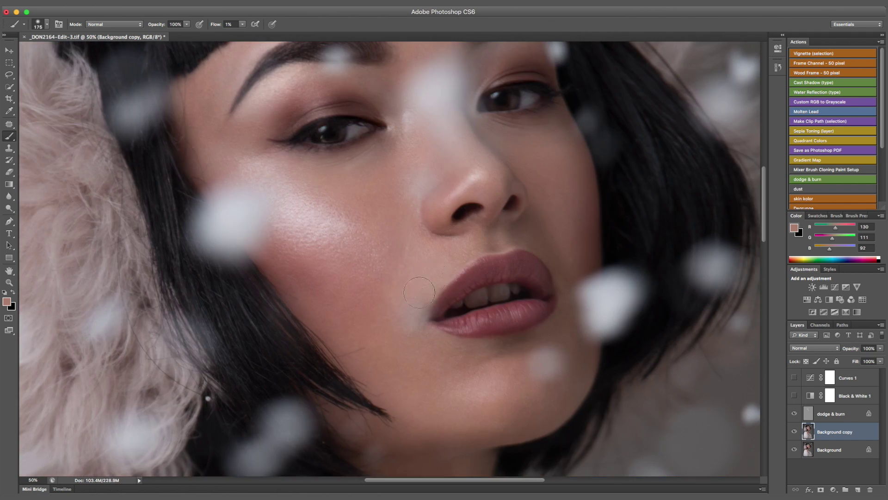
{"action": "left_click", "coordinate": [438, 259], "text": "alt"}
{"action": "left_click", "coordinate": [374, 269], "text": "alt"}
{"action": "key", "text": "bracketright"}
{"action": "key", "text": "bracketright"}
{"action": "key", "text": "bracketright"}
{"action": "key", "text": "bracketleft"}
Brush white over the hair beside the cheek at 250 px on the dodge & burn layer
{"action": "key", "text": "alt+bracketright"}
{"action": "key", "text": "d"}
{"action": "key", "text": "x"}
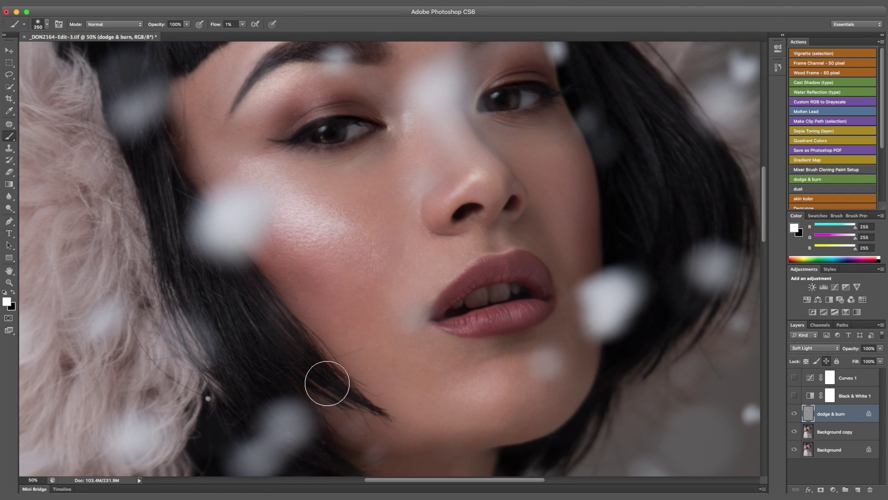
{"action": "scroll", "coordinate": [327, 377], "scroll_direction": "up", "scroll_amount": 2}
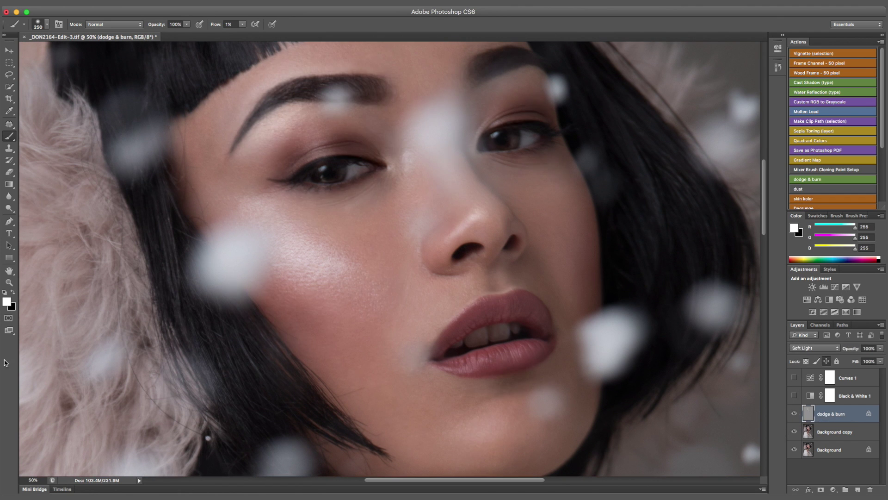
Set up the Eraser for the dodge & burn layer with a different brush tip and a lower flow
{"action": "left_click", "coordinate": [10, 172]}
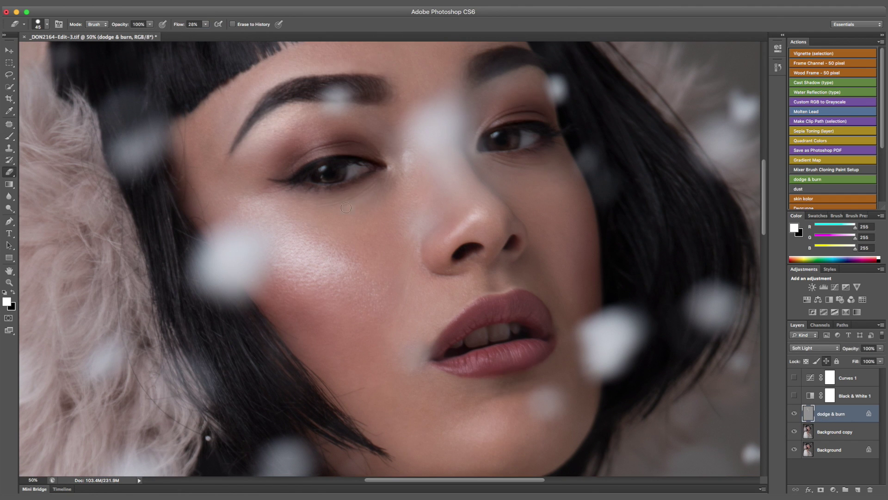
{"action": "left_click", "coordinate": [47, 24]}
{"action": "left_click", "coordinate": [43, 71]}
{"action": "left_click_drag", "start_coordinate": [182, 25], "coordinate": [172, 26]}
Sample the skin tone below the left eye and brush over the inner under-eye area on the Background copy layer at 175 px
{"action": "left_click", "coordinate": [14, 139]}
{"action": "scroll", "coordinate": [369, 227], "scroll_direction": "up", "scroll_amount": 1}
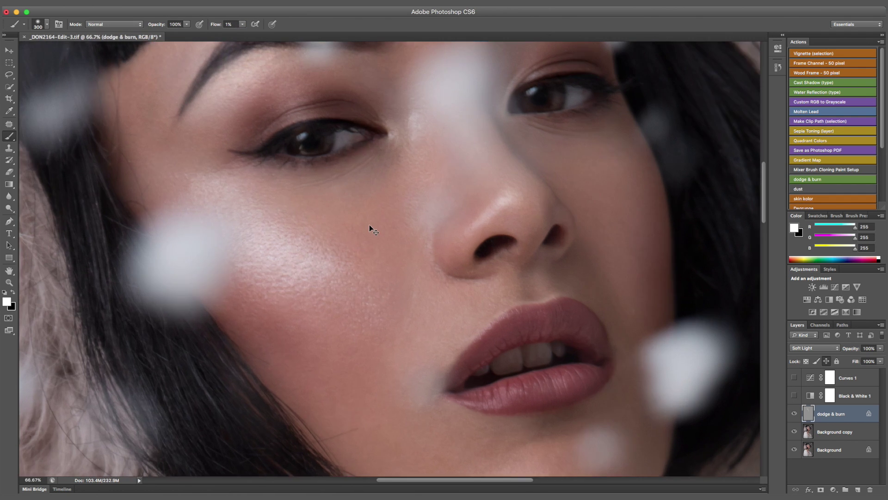
{"action": "scroll", "coordinate": [369, 226], "scroll_direction": "down", "scroll_amount": 1}
{"action": "left_click", "coordinate": [374, 227], "text": "alt"}
{"action": "key", "text": "bracketleft"}
{"action": "key", "text": "bracketleft"}
{"action": "key", "text": "bracketleft"}
{"action": "key", "text": "bracketleft"}
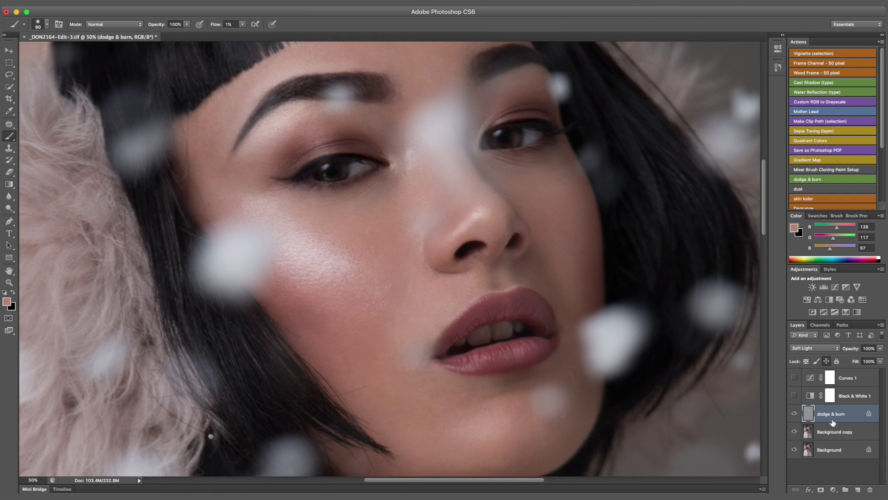
{"action": "left_click", "coordinate": [833, 431]}
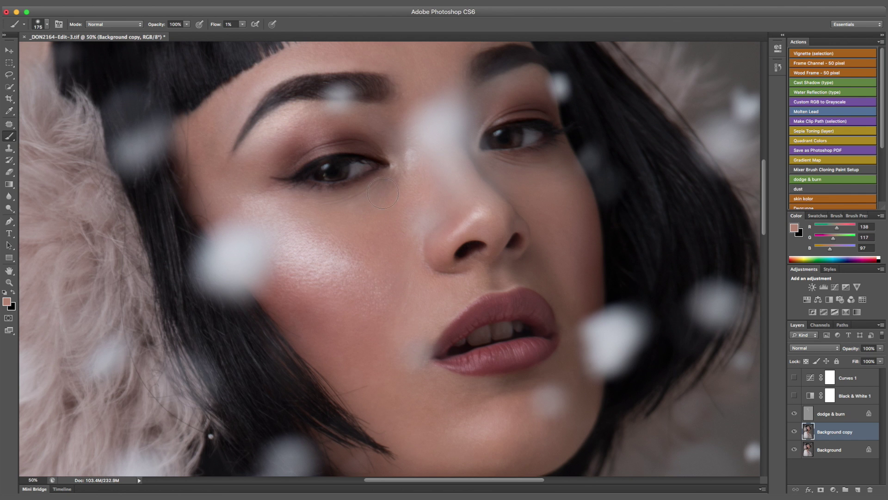
{"action": "scroll", "coordinate": [398, 358], "scroll_direction": "down", "scroll_amount": 2}
{"action": "key", "text": "bracketright"}
{"action": "key", "text": "super+minus"}
{"action": "key", "text": "super+minus"}
{"action": "key", "text": "super+minus"}
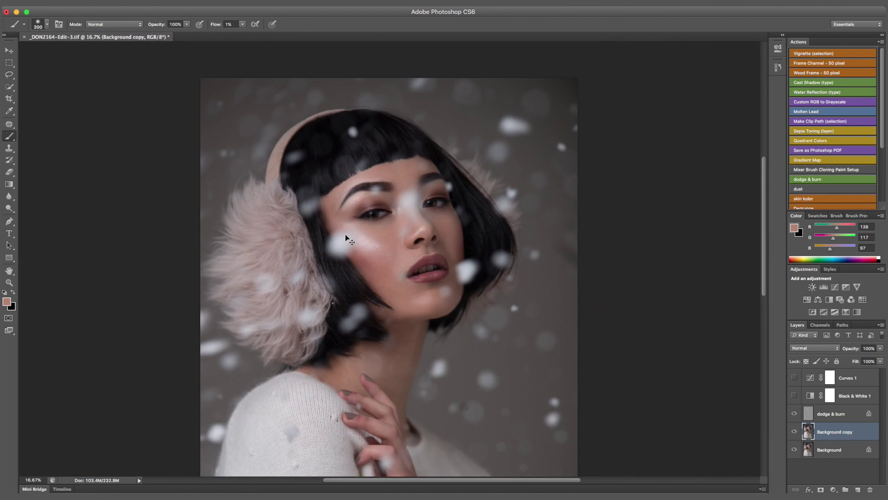
Sample a fresh skin tone from the cheek beside the nose with the Brush at 175 px for further skin smoothing
{"action": "key", "text": "super+plus"}
{"action": "key", "text": "super+plus"}
{"action": "scroll", "coordinate": [347, 235], "scroll_direction": "up", "scroll_amount": 3}
{"action": "key", "text": "bracketleft"}
{"action": "key", "text": "bracketleft"}
{"action": "key", "text": "bracketleft"}
{"action": "key", "text": "bracketleft"}
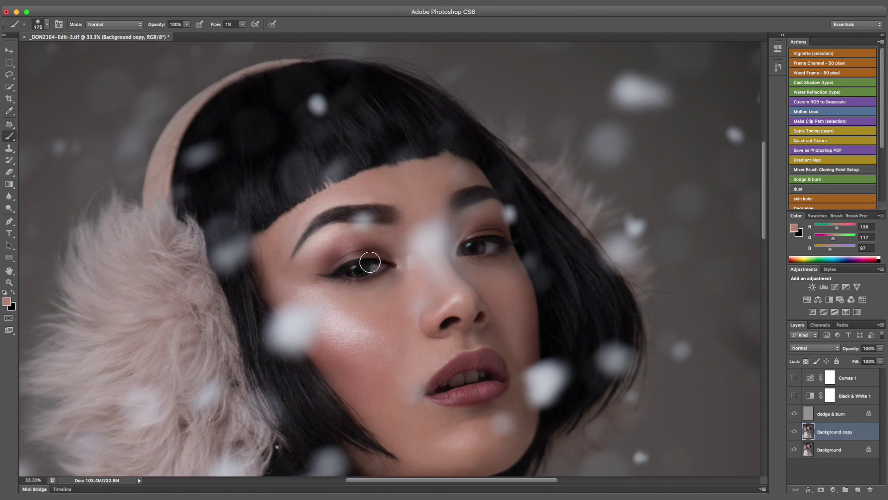
{"action": "scroll", "coordinate": [513, 271], "scroll_direction": "down", "scroll_amount": 2}
{"action": "scroll", "coordinate": [513, 271], "scroll_direction": "up", "scroll_amount": 1}
{"action": "scroll", "coordinate": [388, 301], "scroll_direction": "up", "scroll_amount": 1}
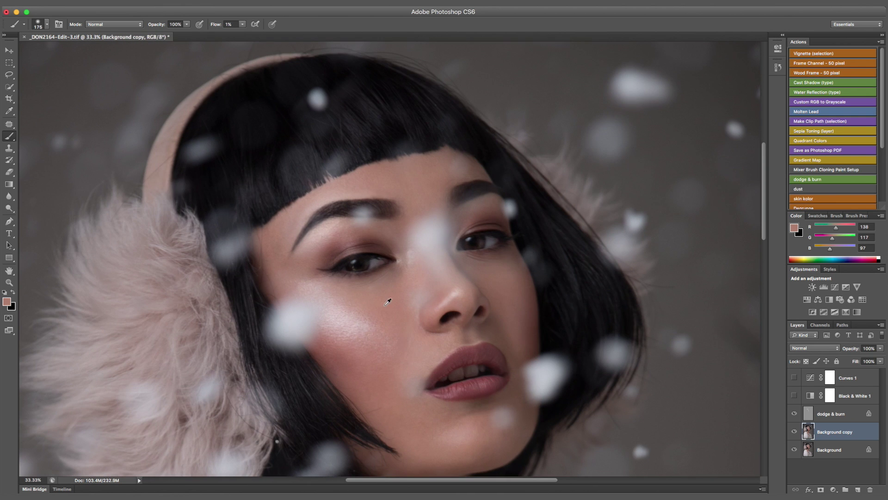
Patch a small blemish on the neck beside the raised fingertip on the Background copy layer
{"action": "scroll", "coordinate": [446, 322], "scroll_direction": "down", "scroll_amount": 7}
{"action": "scroll", "coordinate": [434, 311], "scroll_direction": "up", "scroll_amount": 1}
{"action": "scroll", "coordinate": [422, 306], "scroll_direction": "up", "scroll_amount": 3}
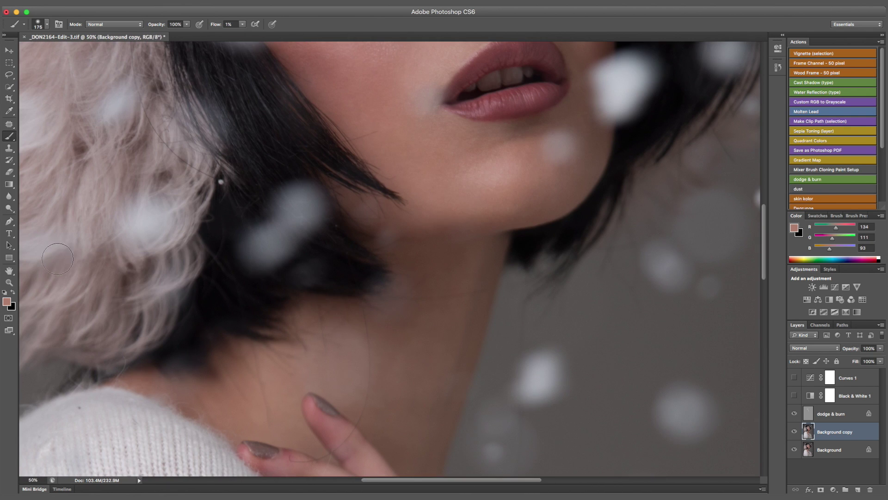
{"action": "left_click", "coordinate": [9, 148]}
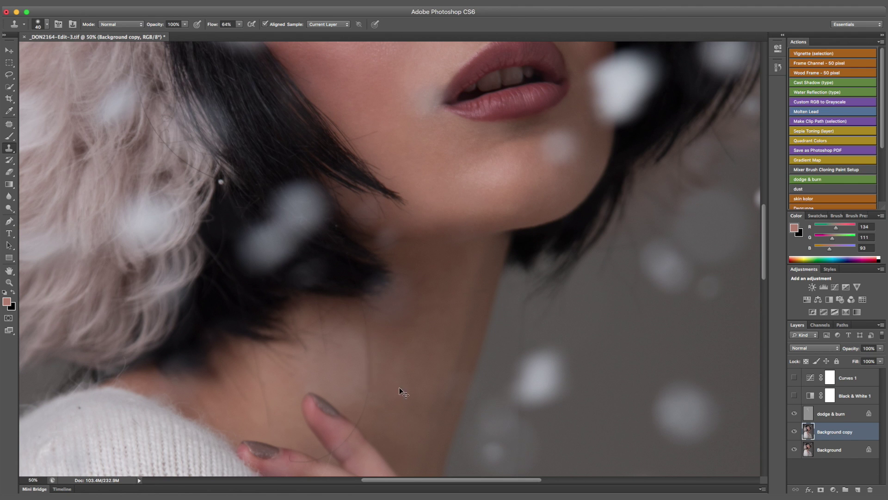
{"action": "left_click", "coordinate": [9, 124]}
{"action": "scroll", "coordinate": [403, 387], "scroll_direction": "down", "scroll_amount": 3}
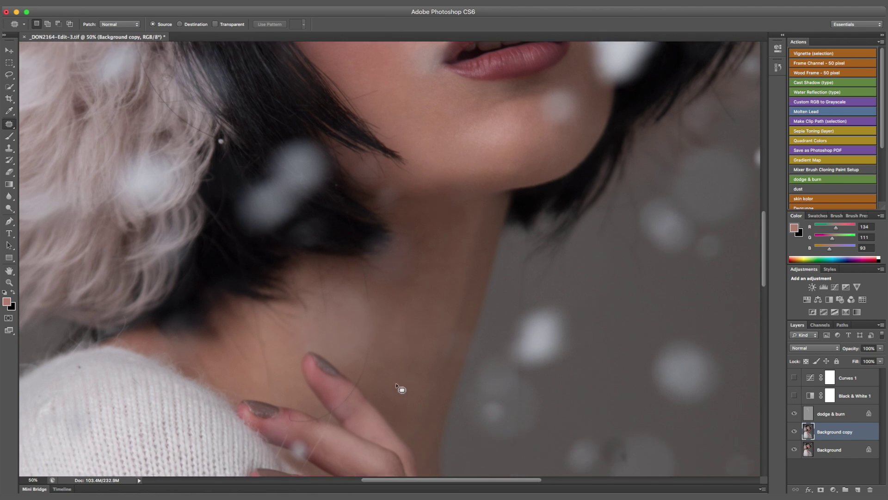
{"action": "scroll", "coordinate": [398, 305], "scroll_direction": "up", "scroll_amount": 4}
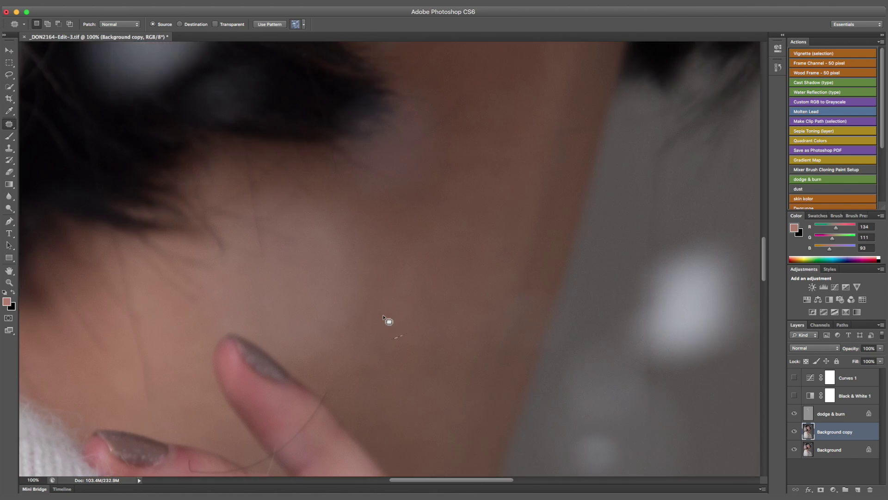
{"action": "mouse_move", "coordinate": [304, 185]}
{"action": "left_mouse_down"}
{"action": "mouse_move", "coordinate": [313, 197]}
{"action": "mouse_move", "coordinate": [311, 264]}
{"action": "left_mouse_up"}
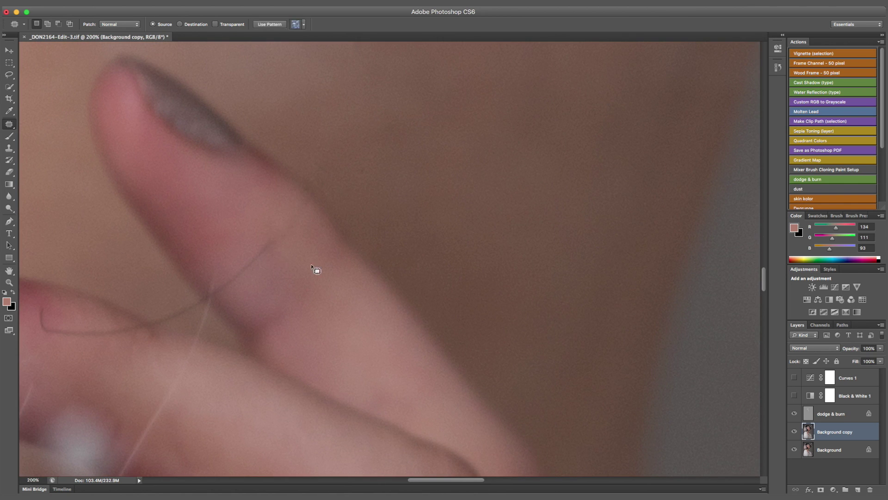
Patch away the stray hairs crossing the raised fingers with the Patch tool
{"action": "mouse_move", "coordinate": [267, 239]}
{"action": "left_mouse_down"}
{"action": "mouse_move", "coordinate": [246, 294]}
{"action": "mouse_move", "coordinate": [276, 300]}
{"action": "left_mouse_up"}
{"action": "key", "text": "super+d"}
{"action": "mouse_move", "coordinate": [188, 307]}
{"action": "left_mouse_down"}
{"action": "mouse_move", "coordinate": [314, 211]}
{"action": "mouse_move", "coordinate": [283, 201]}
{"action": "left_mouse_up"}
{"action": "mouse_move", "coordinate": [269, 232]}
{"action": "left_mouse_down"}
{"action": "mouse_move", "coordinate": [171, 209]}
{"action": "mouse_move", "coordinate": [207, 235]}
{"action": "left_mouse_up"}
{"action": "left_click_drag", "start_coordinate": [207, 235], "coordinate": [177, 227]}
{"action": "mouse_move", "coordinate": [173, 225]}
{"action": "left_mouse_down"}
{"action": "mouse_move", "coordinate": [182, 241]}
{"action": "mouse_move", "coordinate": [177, 229]}
{"action": "left_mouse_up"}
{"action": "key", "text": "super+d"}
{"action": "key", "text": "super+minus"}
{"action": "key", "text": "super+minus"}
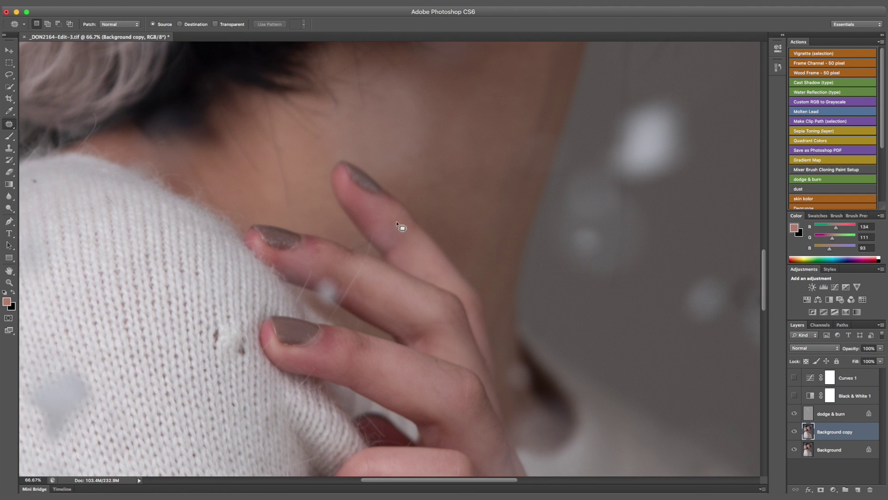
{"action": "mouse_move", "coordinate": [396, 222]}
{"action": "left_mouse_down"}
{"action": "mouse_move", "coordinate": [391, 240]}
{"action": "mouse_move", "coordinate": [367, 235]}
{"action": "left_mouse_up"}
{"action": "key", "text": "super+d"}
Patch small marks on the neck below the jaw and beside the hair ends
{"action": "scroll", "coordinate": [427, 242], "scroll_direction": "up", "scroll_amount": 5}
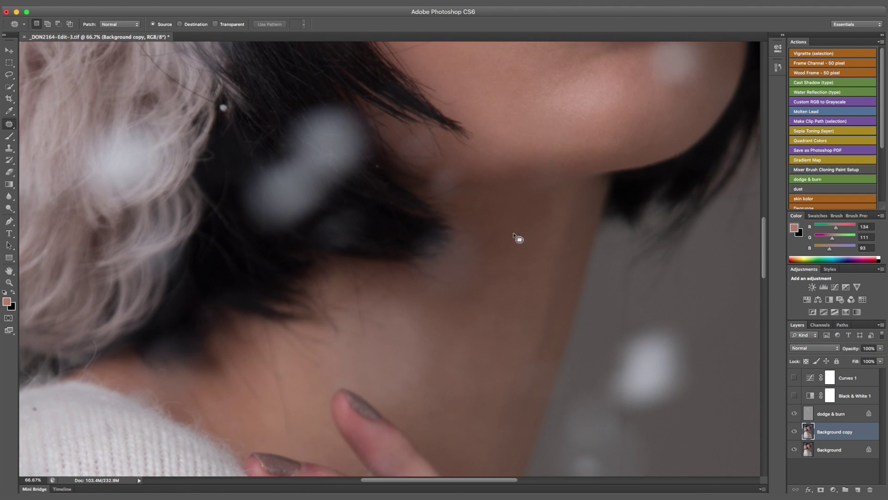
{"action": "left_click_drag", "start_coordinate": [494, 232], "coordinate": [485, 226]}
{"action": "left_click_drag", "start_coordinate": [481, 245], "coordinate": [502, 257]}
{"action": "key", "text": "super+d"}
{"action": "scroll", "coordinate": [461, 219], "scroll_direction": "up", "scroll_amount": 4}
{"action": "left_click_drag", "start_coordinate": [402, 258], "coordinate": [407, 264]}
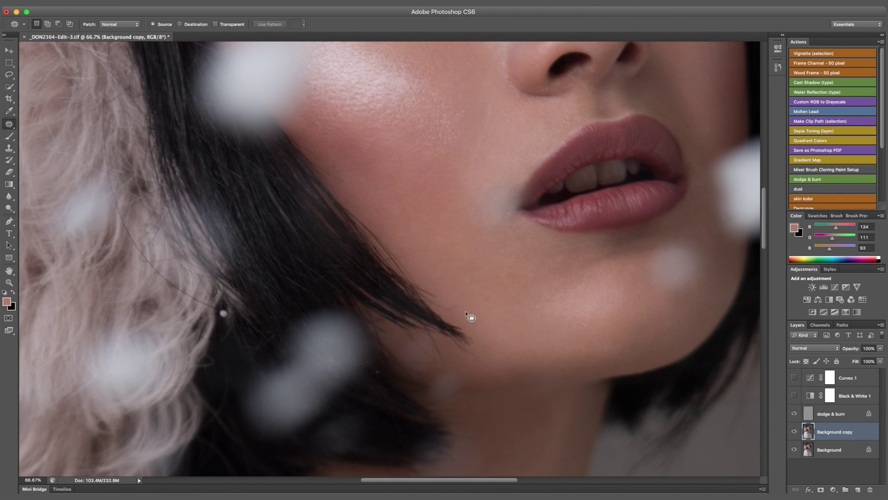
Brush white over the fingers on the dodge & burn layer at 2% flow, with an 80 to 100 px tip
{"action": "scroll", "coordinate": [462, 292], "scroll_direction": "down", "scroll_amount": 8}
{"action": "scroll", "coordinate": [444, 300], "scroll_direction": "down", "scroll_amount": 5}
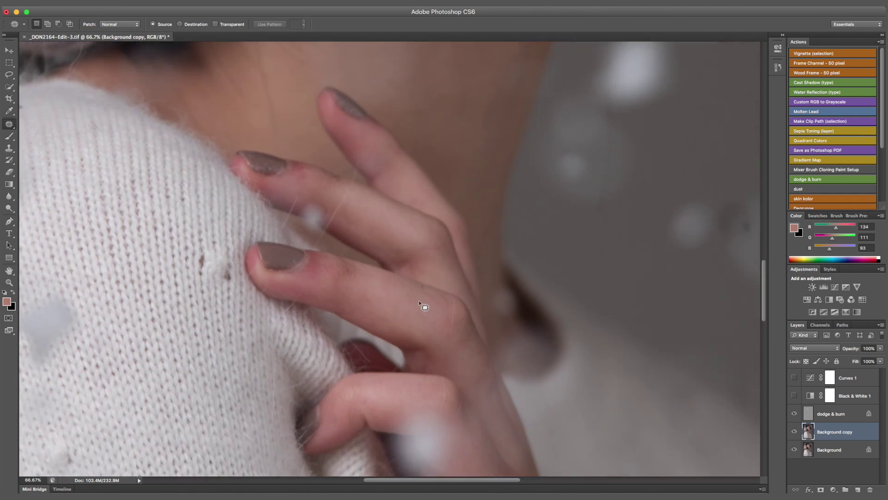
{"action": "key", "text": "b"}
{"action": "key", "text": "alt+]"}
{"action": "key", "text": "d"}
{"action": "left_click", "coordinate": [13, 292]}
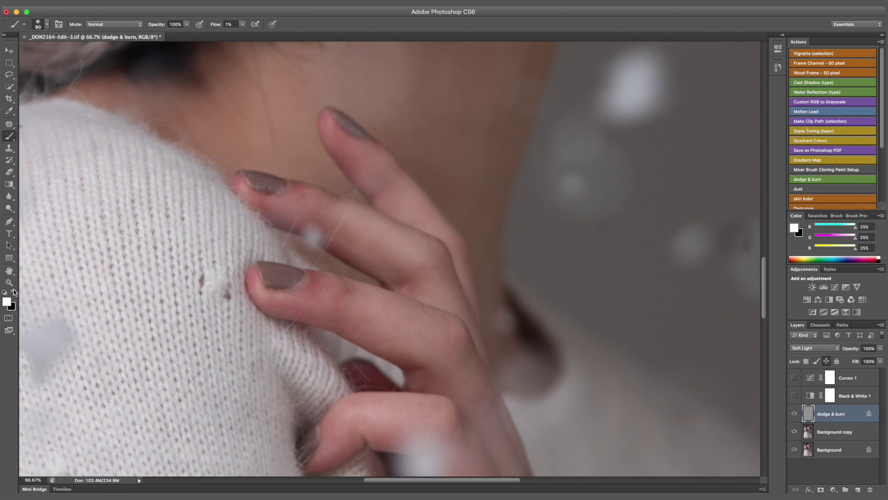
{"action": "left_click_drag", "start_coordinate": [341, 141], "coordinate": [355, 164]}
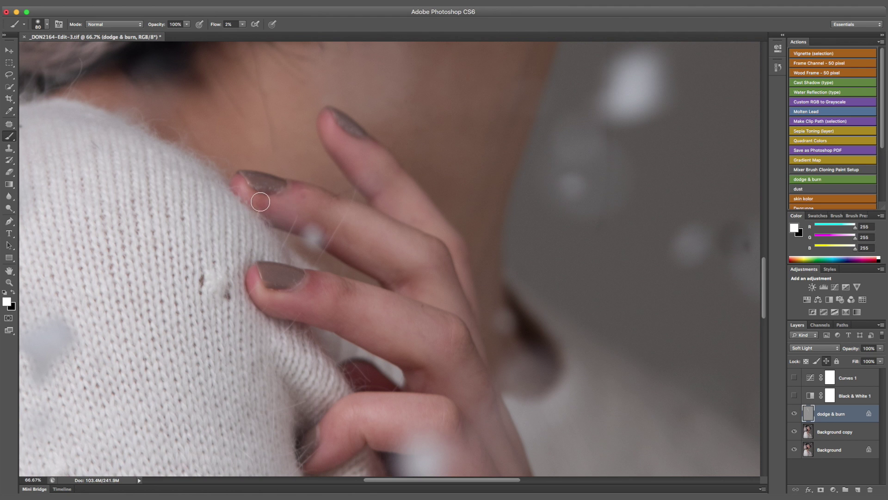
{"action": "key", "text": "bracketright"}
{"action": "key", "text": "bracketright"}
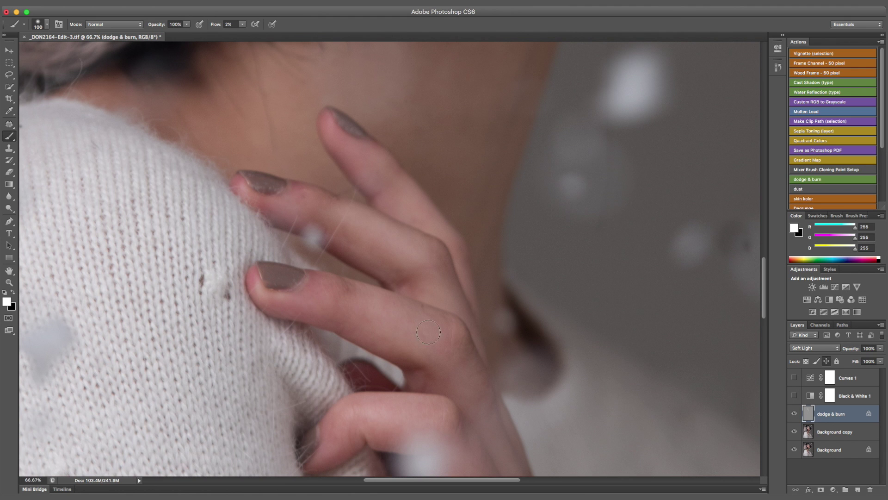
{"action": "scroll", "coordinate": [429, 331], "scroll_direction": "down", "scroll_amount": 3}
{"action": "scroll", "coordinate": [338, 278], "scroll_direction": "up", "scroll_amount": 3}
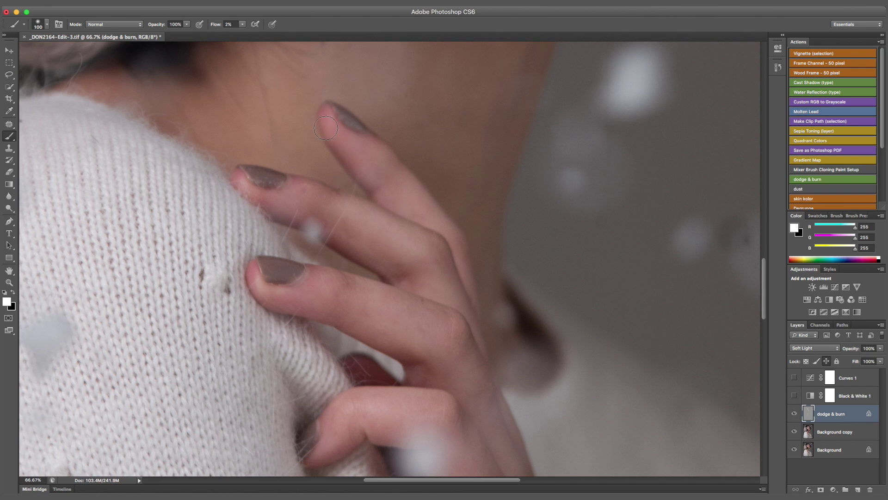
Brush white over the back of the hand and the wrist at 2% flow, using a larger tip of about 175 px
{"action": "scroll", "coordinate": [325, 127], "scroll_direction": "down", "scroll_amount": 8}
{"action": "key", "text": "bracketright"}
{"action": "key", "text": "bracketright"}
{"action": "key", "text": "bracketright"}
{"action": "key", "text": "bracketright"}
{"action": "key", "text": "bracketright"}
{"action": "scroll", "coordinate": [531, 397], "scroll_direction": "up", "scroll_amount": 4}
{"action": "key", "text": "bracketleft"}
{"action": "key", "text": "bracketleft"}
{"action": "scroll", "coordinate": [412, 268], "scroll_direction": "up", "scroll_amount": 2}
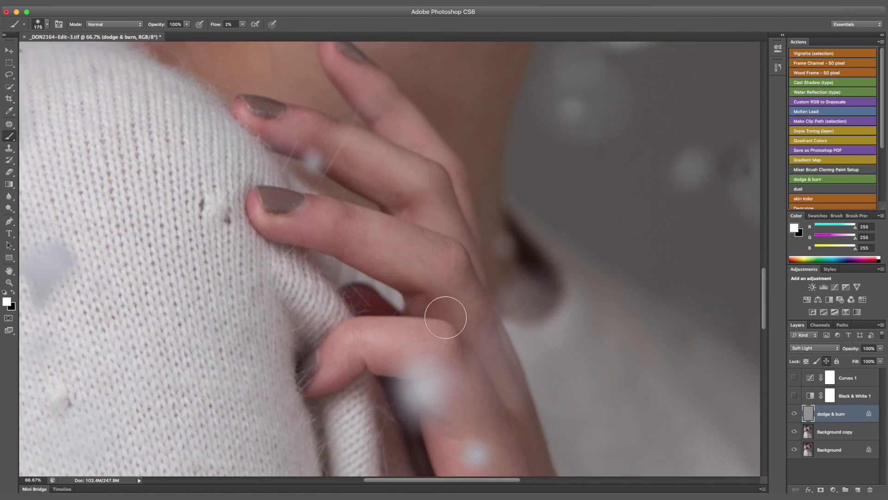
{"action": "scroll", "coordinate": [463, 232], "scroll_direction": "up", "scroll_amount": 6}
{"action": "key", "text": "bracketleft"}
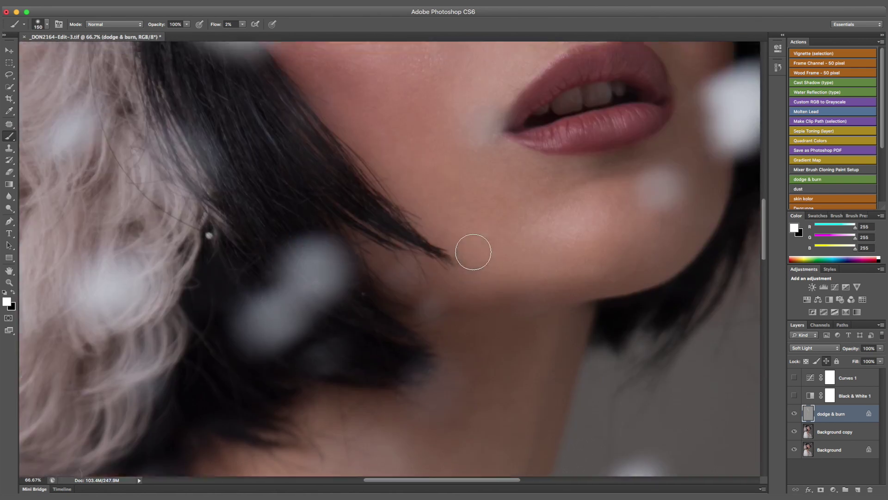
Compare the portrait with and without the dodge & burn layer, both close to the hand and on the whole image
{"action": "key", "text": "super+minus"}
{"action": "key", "text": "super+minus"}
{"action": "key", "text": "super+minus"}
{"action": "scroll", "coordinate": [473, 252], "scroll_direction": "down", "scroll_amount": 5}
{"action": "left_click", "coordinate": [794, 413]}
{"action": "left_click", "coordinate": [794, 413]}
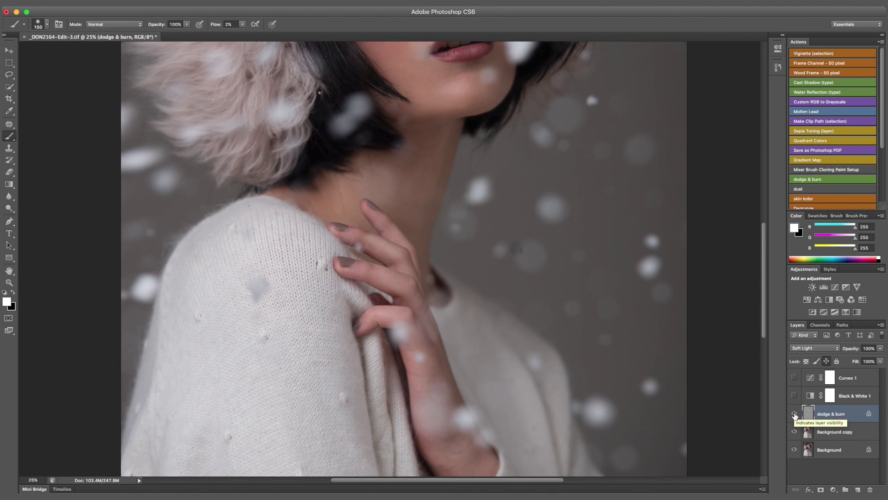
{"action": "scroll", "coordinate": [441, 251], "scroll_direction": "up", "scroll_amount": 4}
{"action": "key", "text": "super+minus"}
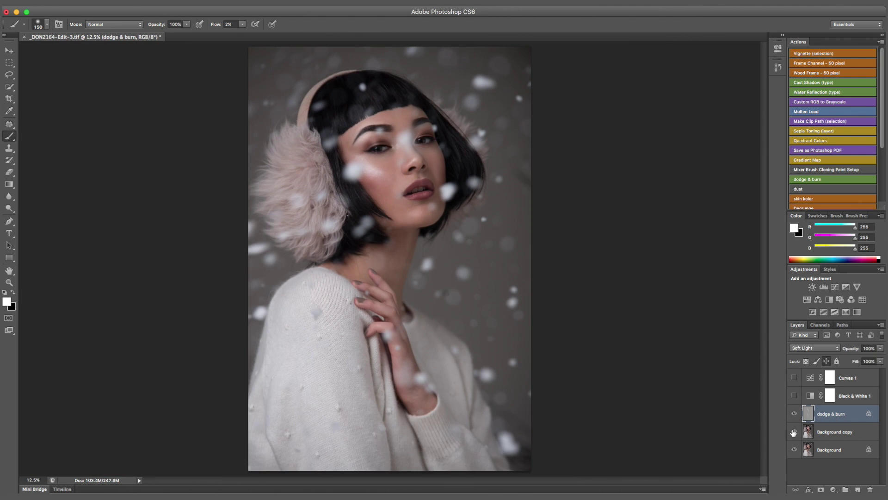
{"action": "left_click", "coordinate": [794, 412]}
{"action": "left_click", "coordinate": [794, 412]}
Clone out the dark spot beside the blurred snowflakes in the background on the Background copy layer, using a 40 px Clone Stamp
{"action": "key", "text": "super+plus"}
{"action": "key", "text": "super+plus"}
{"action": "key", "text": "super+plus"}
{"action": "key", "text": "super+plus"}
{"action": "scroll", "coordinate": [231, 312], "scroll_direction": "up", "scroll_amount": 5}
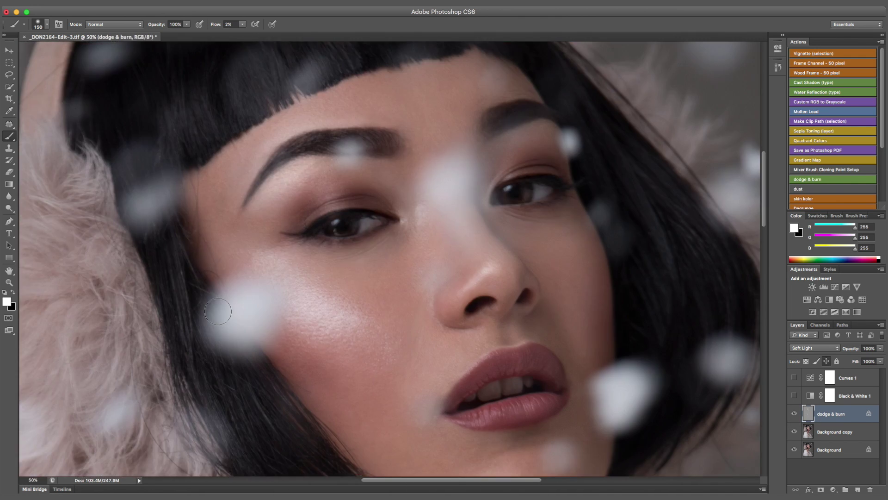
{"action": "scroll", "coordinate": [232, 312], "scroll_direction": "down", "scroll_amount": 5}
{"action": "key", "text": "s"}
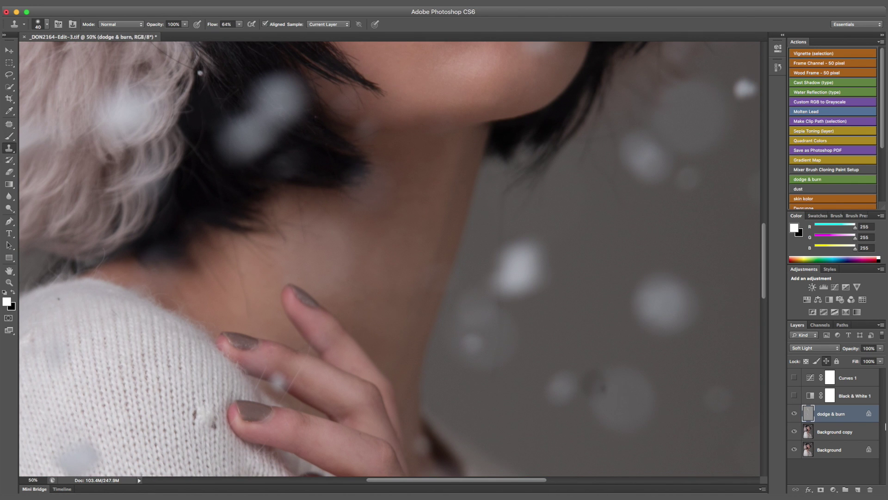
{"action": "key", "text": "alt+bracketleft"}
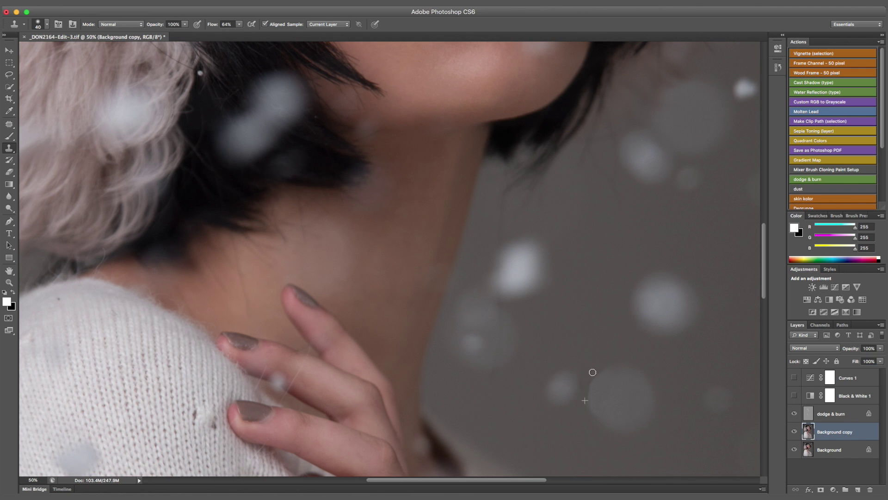
{"action": "key", "text": "super+0"}
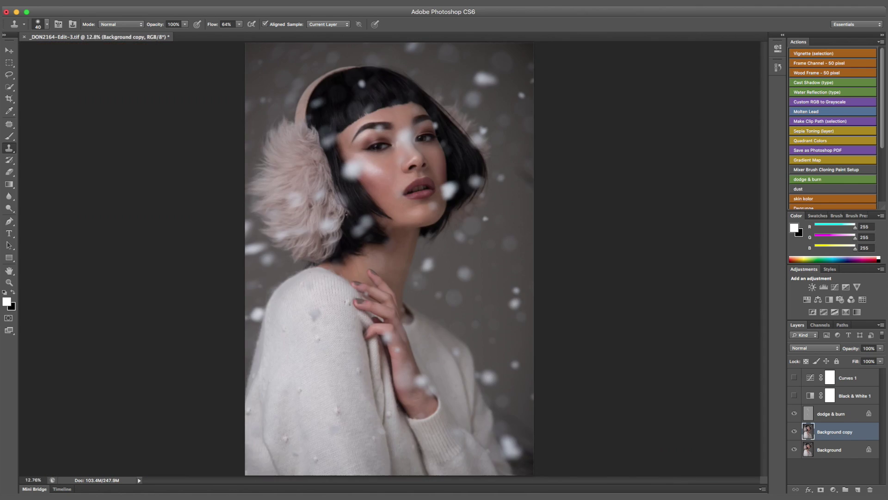
Patch a small flaw in the face area on the Background copy layer and check the surrounding skin
{"action": "scroll", "coordinate": [426, 226], "scroll_direction": "up", "scroll_amount": 4}
{"action": "key", "text": "super+plus"}
{"action": "scroll", "coordinate": [426, 234], "scroll_direction": "up", "scroll_amount": 10}
{"action": "left_click", "coordinate": [8, 125]}
{"action": "mouse_move", "coordinate": [155, 221]}
{"action": "left_mouse_down"}
{"action": "mouse_move", "coordinate": [157, 245]}
{"action": "mouse_move", "coordinate": [171, 260]}
{"action": "left_mouse_up"}
{"action": "key", "text": "super+d"}
{"action": "scroll", "coordinate": [264, 244], "scroll_direction": "up", "scroll_amount": 2}
{"action": "scroll", "coordinate": [263, 243], "scroll_direction": "right", "scroll_amount": 2}
{"action": "scroll", "coordinate": [262, 250], "scroll_direction": "down", "scroll_amount": 6}
{"action": "scroll", "coordinate": [291, 256], "scroll_direction": "down", "scroll_amount": 2}
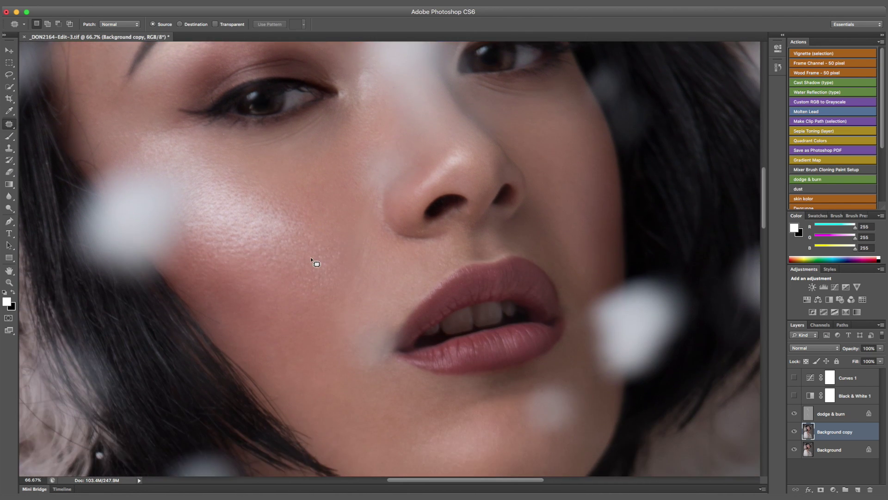
Ready a 70 px Brush at 2% flow with black as the foreground color and inspect the portrait for remaining flaws
{"action": "key", "text": "super+0"}
{"action": "key", "text": "super+plus"}
{"action": "scroll", "coordinate": [318, 270], "scroll_direction": "up", "scroll_amount": 10}
{"action": "left_click", "coordinate": [10, 137]}
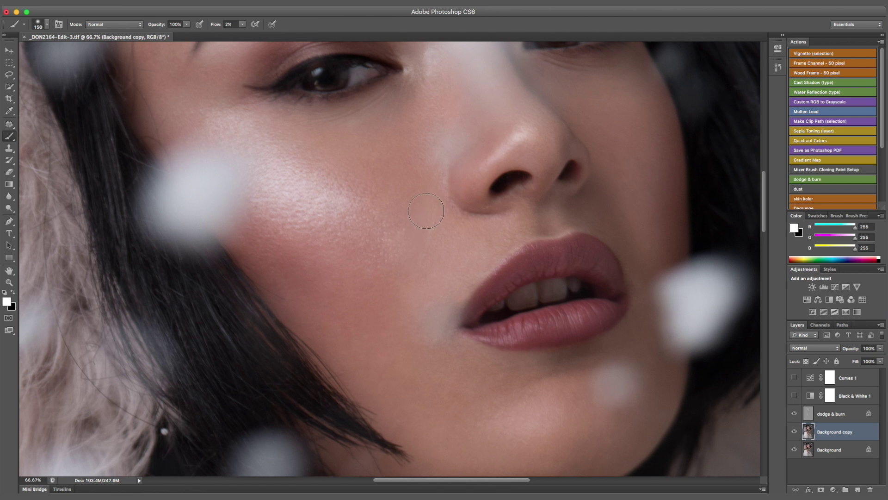
{"action": "key", "text": "ctrl+0"}
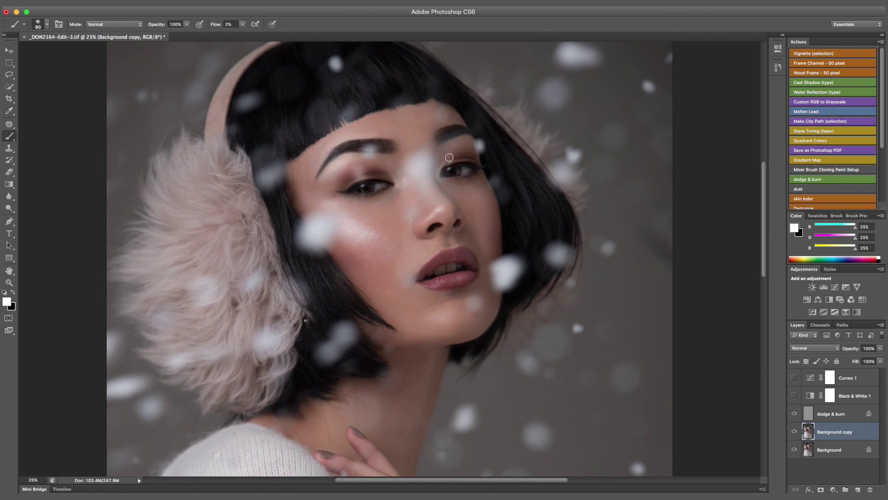
{"action": "key", "text": "x"}
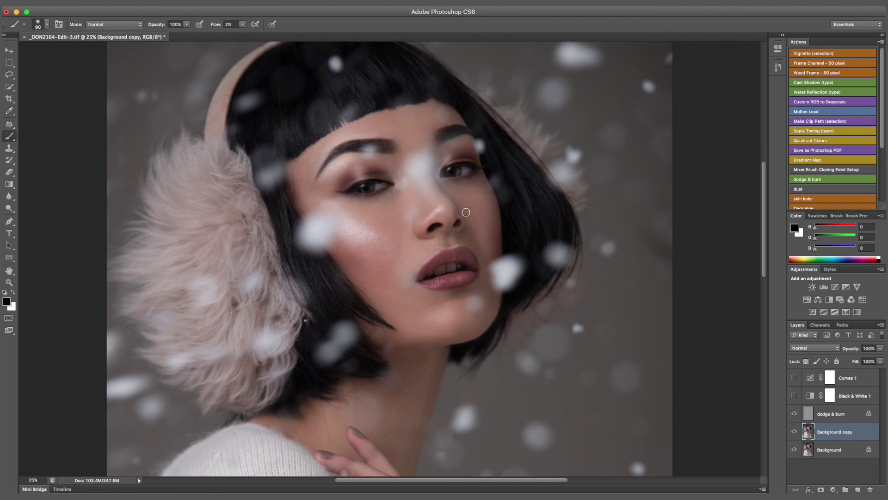
{"action": "key", "text": "super+minus"}
{"action": "key", "text": "super+minus"}
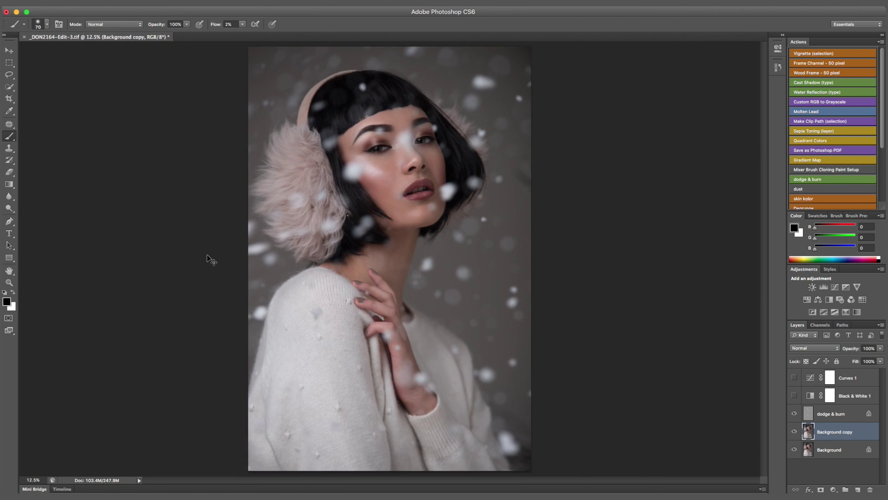
{"action": "key", "text": "super+plus"}
{"action": "key", "text": "super+plus"}
{"action": "left_click_drag", "start_coordinate": [598, 102], "coordinate": [599, 230]}
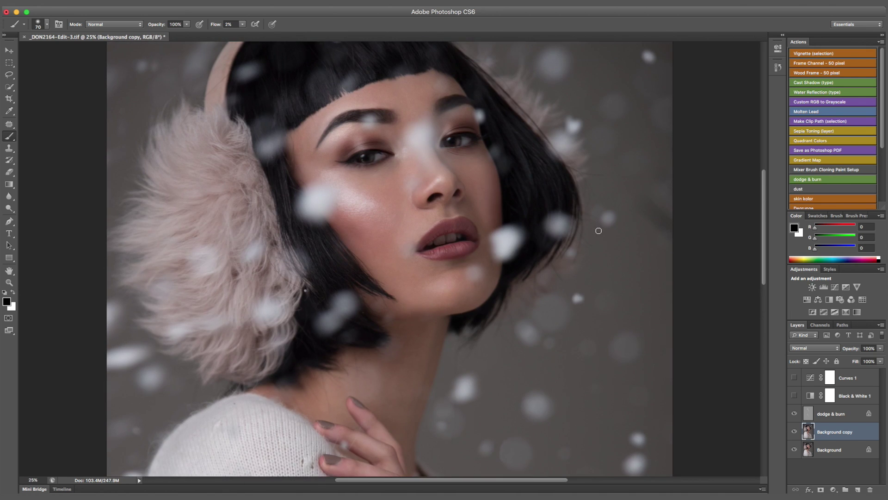
Delete the hidden Curves 1 and Black & White 1 adjustment layers
{"action": "key", "text": "super+0"}
{"action": "left_click", "coordinate": [840, 376]}
{"action": "left_click", "coordinate": [851, 396], "text": "shift"}
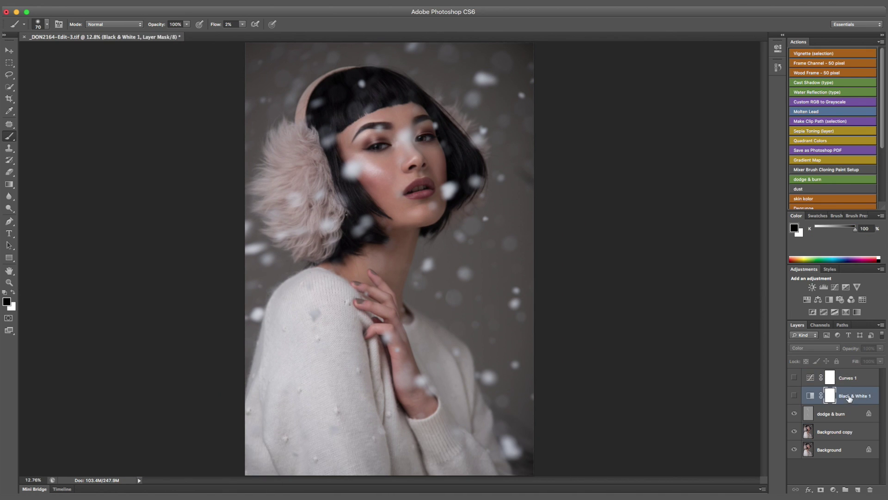
{"action": "key", "text": "Delete"}
Add a Curves adjustment layer above dodge & burn and pull its white and black points slightly inward
{"action": "left_click", "coordinate": [834, 489]}
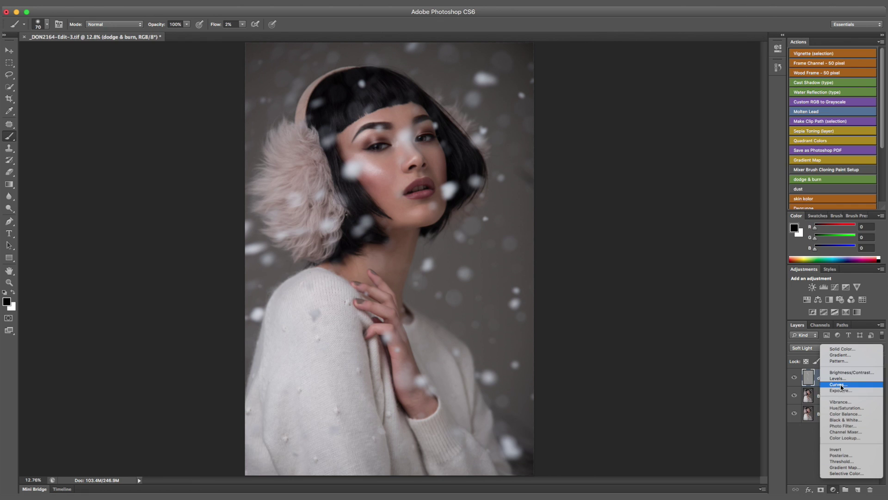
{"action": "left_click", "coordinate": [846, 388]}
{"action": "left_click_drag", "start_coordinate": [753, 91], "coordinate": [746, 84]}
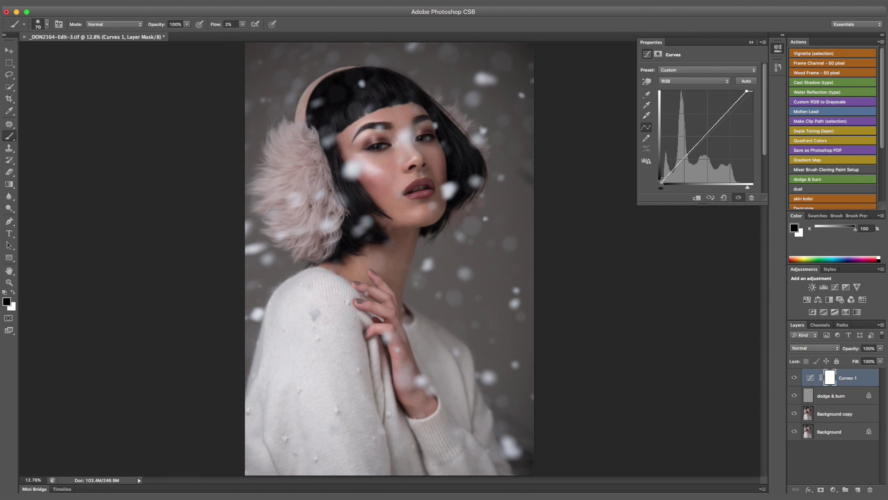
{"action": "mouse_move", "coordinate": [662, 181]}
{"action": "left_mouse_down"}
{"action": "mouse_move", "coordinate": [651, 190]}
{"action": "mouse_move", "coordinate": [663, 187]}
{"action": "left_mouse_up"}
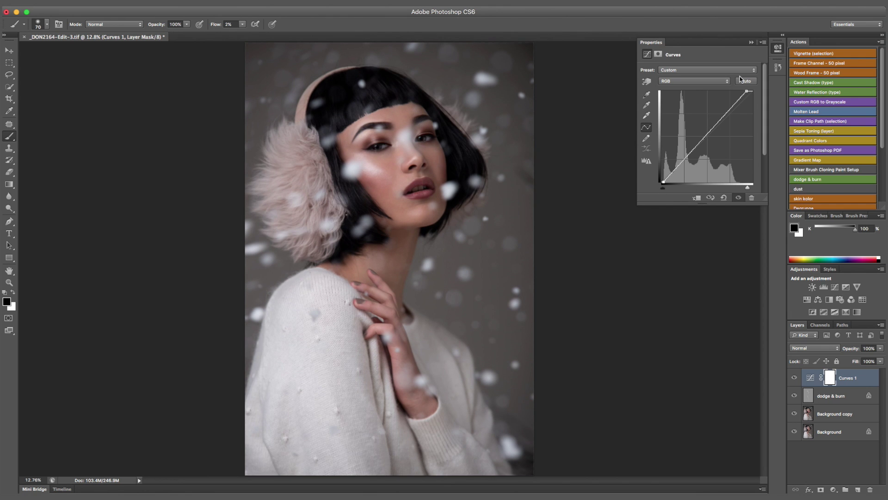
{"action": "left_click", "coordinate": [751, 43]}
Add a second Curves adjustment layer and raise the midpoint of its RGB curve slightly
{"action": "left_click", "coordinate": [833, 489]}
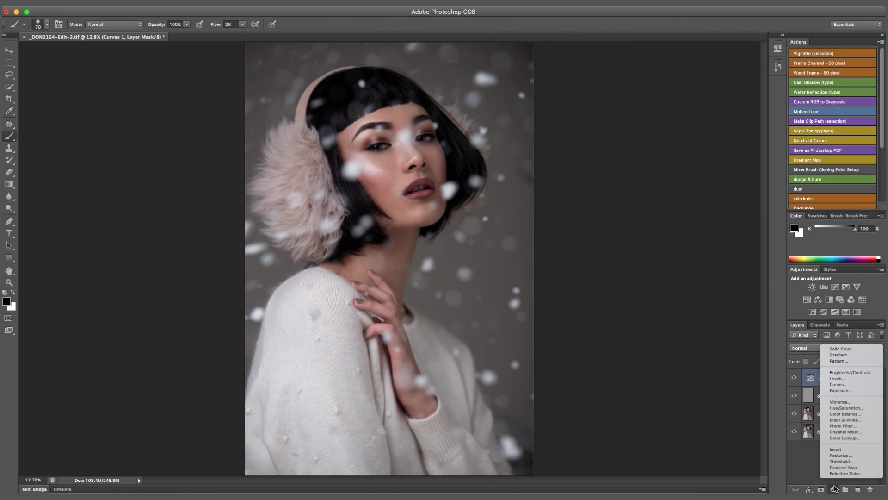
{"action": "left_click", "coordinate": [847, 386]}
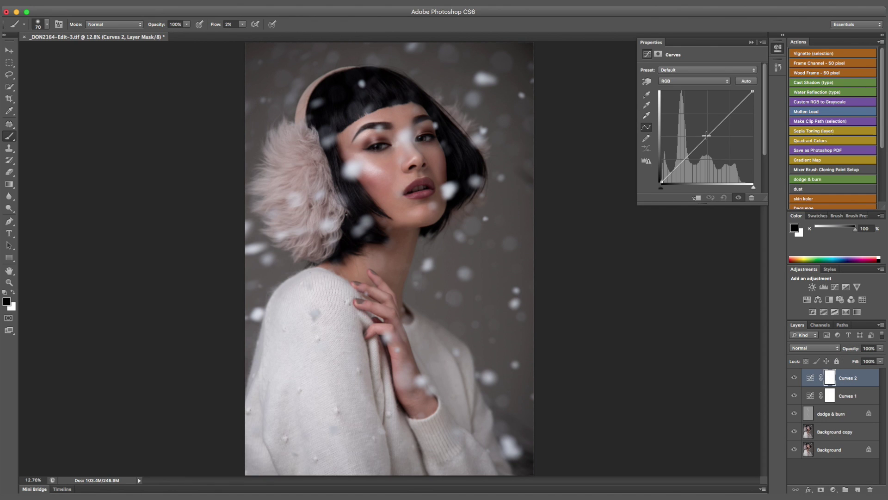
{"action": "left_click_drag", "start_coordinate": [706, 136], "coordinate": [704, 135]}
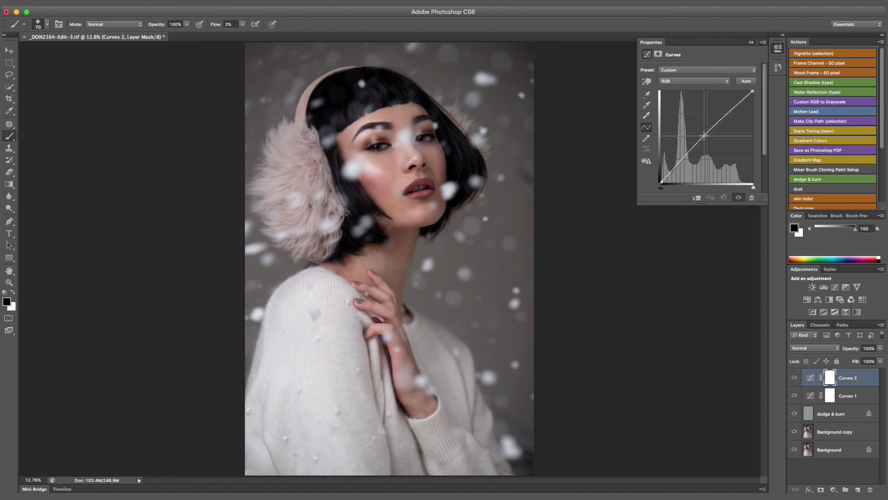
{"action": "left_click", "coordinate": [751, 42]}
Add a third Curves adjustment layer above Curves 2 and pull its RGB midpoint down to darken the image
{"action": "left_click", "coordinate": [810, 377]}
{"action": "left_click", "coordinate": [832, 489]}
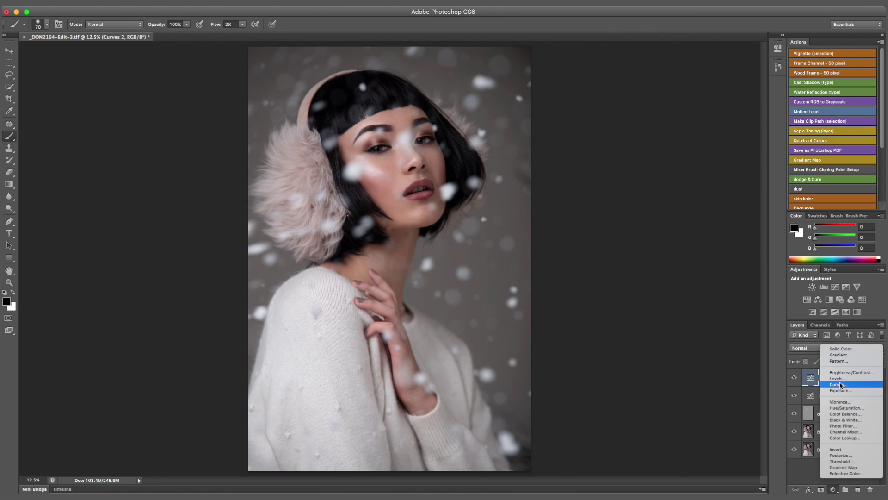
{"action": "left_click", "coordinate": [839, 385]}
{"action": "left_click_drag", "start_coordinate": [709, 136], "coordinate": [711, 143]}
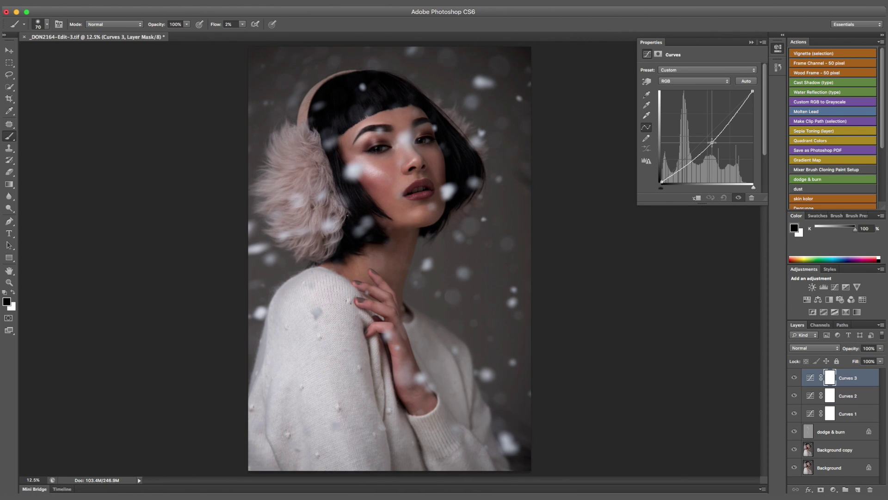
{"action": "left_click", "coordinate": [751, 42]}
Rename the three Curves layers, from the uppermost down, as Background, Brightness and Highlight/shadow
{"action": "double_click", "coordinate": [850, 377]}
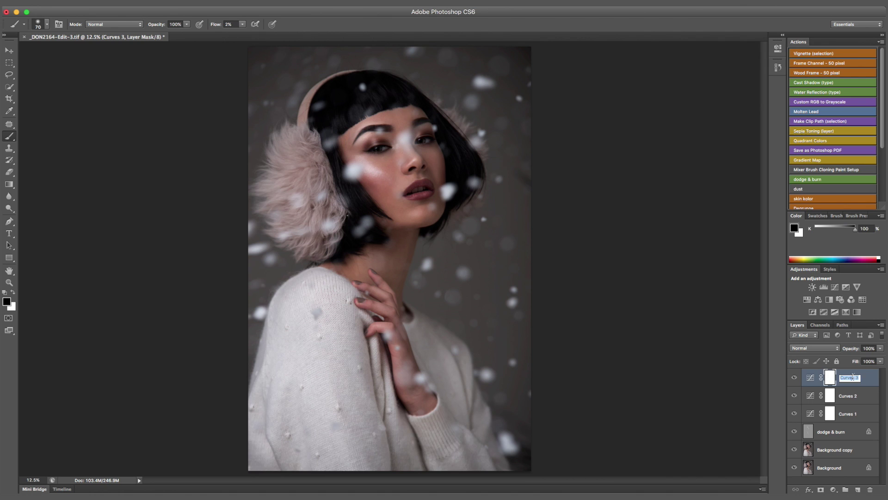
{"action": "key", "text": "Return"}
{"action": "double_click", "coordinate": [847, 413]}
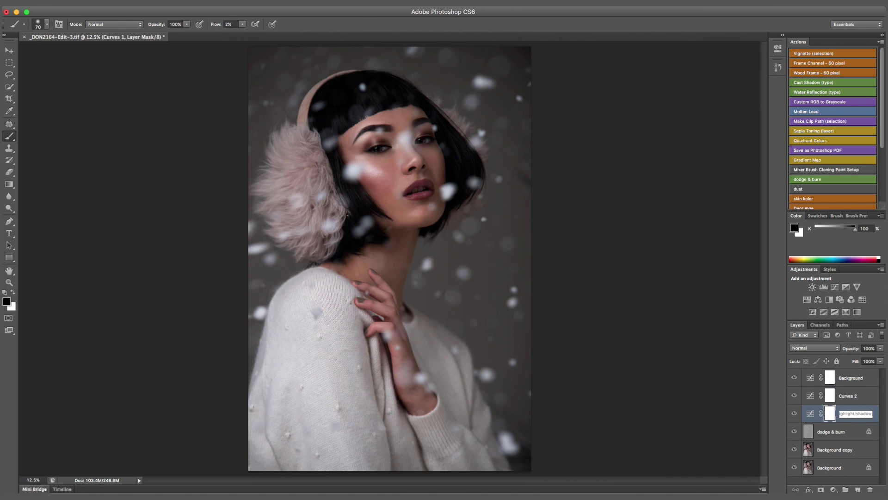
{"action": "key", "text": "Return"}
{"action": "double_click", "coordinate": [848, 396]}
{"action": "type", "text": "B"}
{"action": "key", "text": "Return"}
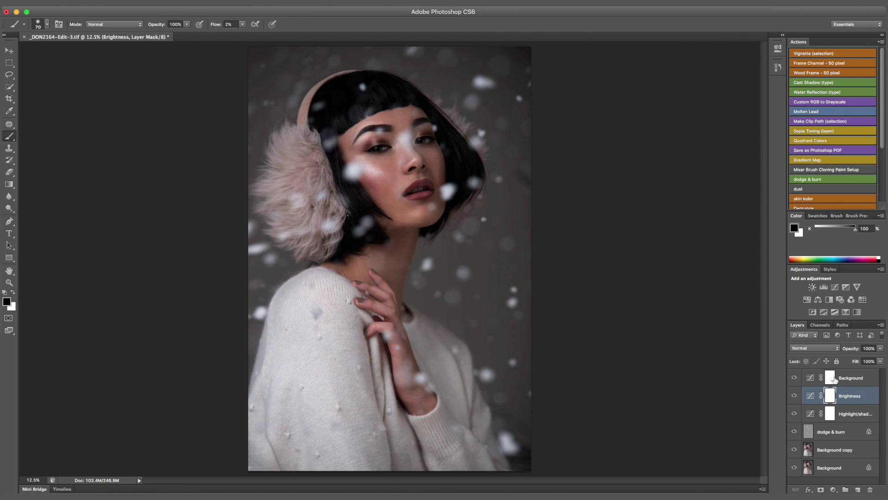
Invert the Background curve's mask to black and ready a white 1000 px brush at 18% flow
{"action": "left_click", "coordinate": [831, 380]}
{"action": "key", "text": "super+i"}
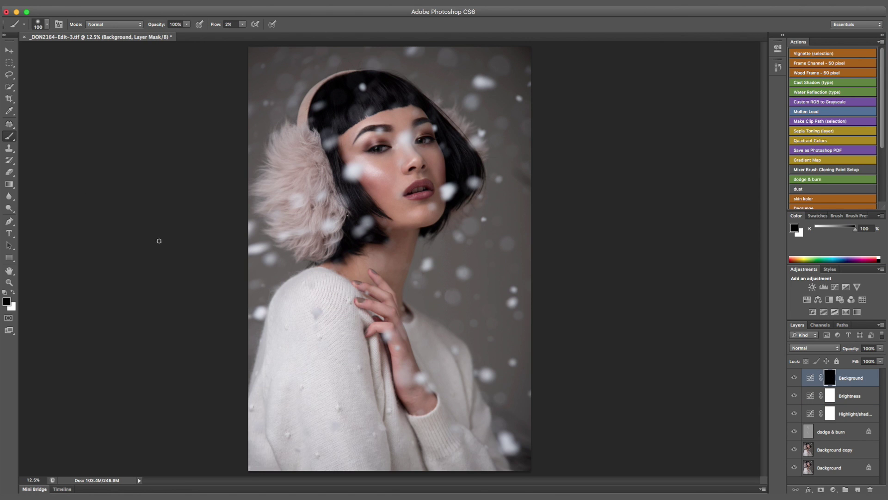
{"action": "left_click", "coordinate": [12, 292]}
{"action": "key", "text": "bracketright"}
{"action": "key", "text": "bracketright"}
{"action": "key", "text": "bracketright"}
{"action": "key", "text": "bracketright"}
{"action": "key", "text": "bracketright"}
{"action": "key", "text": "bracketright"}
{"action": "key", "text": "bracketright"}
{"action": "key", "text": "bracketright"}
{"action": "key", "text": "bracketright"}
{"action": "left_click_drag", "start_coordinate": [216, 25], "coordinate": [222, 24]}
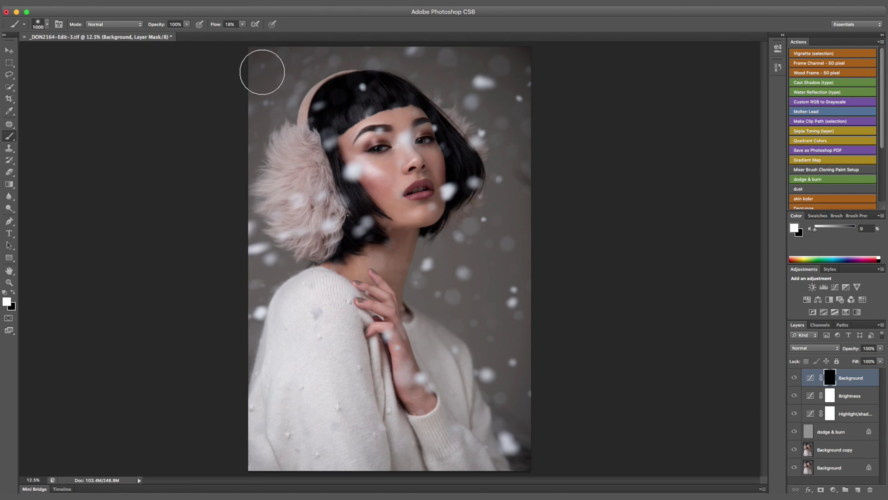
Paint white on the Background mask over the backdrop on the side of the model away from the large earmuff, following her outline
{"action": "mouse_move", "coordinate": [531, 446]}
{"action": "left_mouse_down"}
{"action": "mouse_move", "coordinate": [491, 338]}
{"action": "mouse_move", "coordinate": [525, 288]}
{"action": "mouse_move", "coordinate": [510, 343]}
{"action": "mouse_move", "coordinate": [478, 304]}
{"action": "mouse_move", "coordinate": [450, 321]}
{"action": "mouse_move", "coordinate": [438, 301]}
{"action": "mouse_move", "coordinate": [448, 286]}
{"action": "mouse_move", "coordinate": [417, 295]}
{"action": "mouse_move", "coordinate": [427, 241]}
{"action": "mouse_move", "coordinate": [457, 256]}
{"action": "mouse_move", "coordinate": [497, 165]}
{"action": "mouse_move", "coordinate": [514, 205]}
{"action": "mouse_move", "coordinate": [519, 165]}
{"action": "mouse_move", "coordinate": [500, 198]}
{"action": "mouse_move", "coordinate": [437, 258]}
{"action": "mouse_move", "coordinate": [445, 246]}
{"action": "mouse_move", "coordinate": [425, 253]}
{"action": "mouse_move", "coordinate": [455, 279]}
{"action": "mouse_move", "coordinate": [489, 258]}
{"action": "left_mouse_up"}
{"action": "key", "text": "bracketleft"}
{"action": "key", "text": "bracketleft"}
{"action": "key", "text": "bracketleft"}
{"action": "key", "text": "bracketleft"}
{"action": "key", "text": "bracketright"}
{"action": "key", "text": "bracketright"}
{"action": "key", "text": "bracketright"}
{"action": "key", "text": "bracketright"}
{"action": "mouse_move", "coordinate": [507, 152]}
{"action": "left_mouse_down"}
{"action": "mouse_move", "coordinate": [503, 126]}
{"action": "mouse_move", "coordinate": [522, 25]}
{"action": "mouse_move", "coordinate": [457, 73]}
{"action": "mouse_move", "coordinate": [457, 87]}
{"action": "mouse_move", "coordinate": [391, 44]}
{"action": "mouse_move", "coordinate": [418, 71]}
{"action": "mouse_move", "coordinate": [506, 113]}
{"action": "mouse_move", "coordinate": [385, 59]}
{"action": "mouse_move", "coordinate": [226, 56]}
{"action": "mouse_move", "coordinate": [265, 81]}
{"action": "mouse_move", "coordinate": [342, 57]}
{"action": "mouse_move", "coordinate": [289, 122]}
{"action": "mouse_move", "coordinate": [253, 129]}
{"action": "mouse_move", "coordinate": [246, 108]}
{"action": "mouse_move", "coordinate": [263, 94]}
{"action": "mouse_move", "coordinate": [246, 149]}
{"action": "mouse_move", "coordinate": [253, 202]}
{"action": "mouse_move", "coordinate": [265, 239]}
{"action": "mouse_move", "coordinate": [288, 265]}
{"action": "mouse_move", "coordinate": [266, 287]}
{"action": "mouse_move", "coordinate": [250, 240]}
{"action": "mouse_move", "coordinate": [259, 258]}
{"action": "mouse_move", "coordinate": [302, 259]}
{"action": "mouse_move", "coordinate": [253, 199]}
{"action": "mouse_move", "coordinate": [256, 145]}
{"action": "mouse_move", "coordinate": [291, 101]}
{"action": "mouse_move", "coordinate": [468, 92]}
{"action": "left_mouse_up"}
{"action": "key", "text": "bracketleft"}
{"action": "key", "text": "bracketleft"}
{"action": "key", "text": "bracketleft"}
{"action": "key", "text": "bracketleft"}
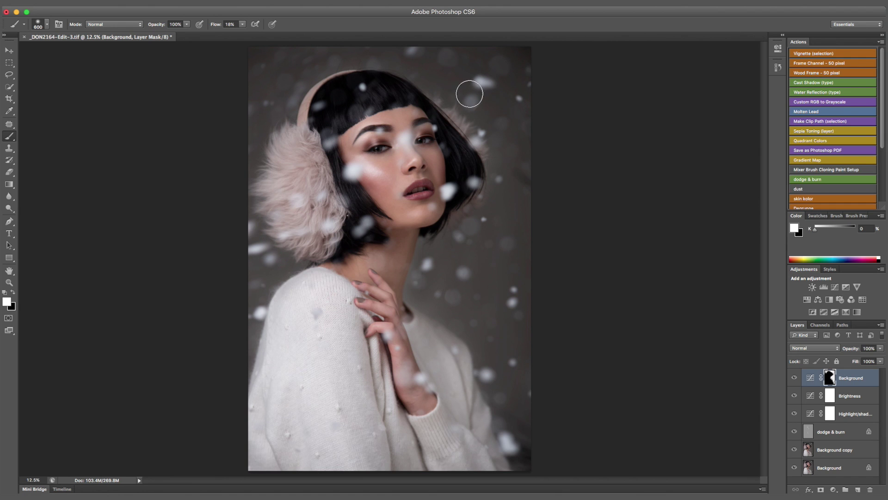
Extend the white mask painting to the rest of the backdrop and compare the image with the Background curve off and on
{"action": "key", "text": "bracketright"}
{"action": "key", "text": "bracketright"}
{"action": "key", "text": "bracketright"}
{"action": "key", "text": "bracketleft"}
{"action": "key", "text": "bracketleft"}
{"action": "key", "text": "bracketleft"}
{"action": "key", "text": "bracketleft"}
{"action": "key", "text": "bracketleft"}
{"action": "left_click", "coordinate": [794, 377]}
{"action": "left_click", "coordinate": [793, 377]}
{"action": "key", "text": "bracketleft"}
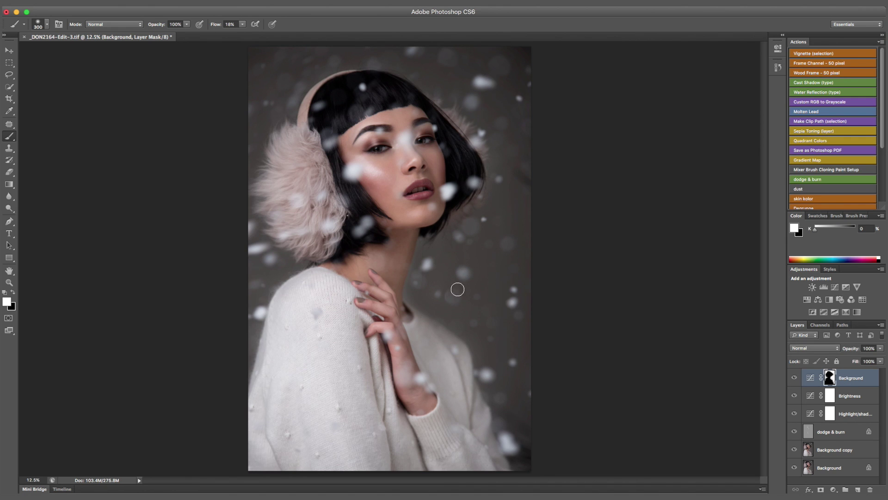
{"action": "key", "text": "bracketright"}
{"action": "key", "text": "bracketright"}
{"action": "key", "text": "bracketright"}
{"action": "key", "text": "bracketright"}
Dodge the fur highlights of the earmuff on the dodge & burn layer with a small white brush at 9% flow
{"action": "left_click", "coordinate": [831, 431]}
{"action": "left_click", "coordinate": [13, 292]}
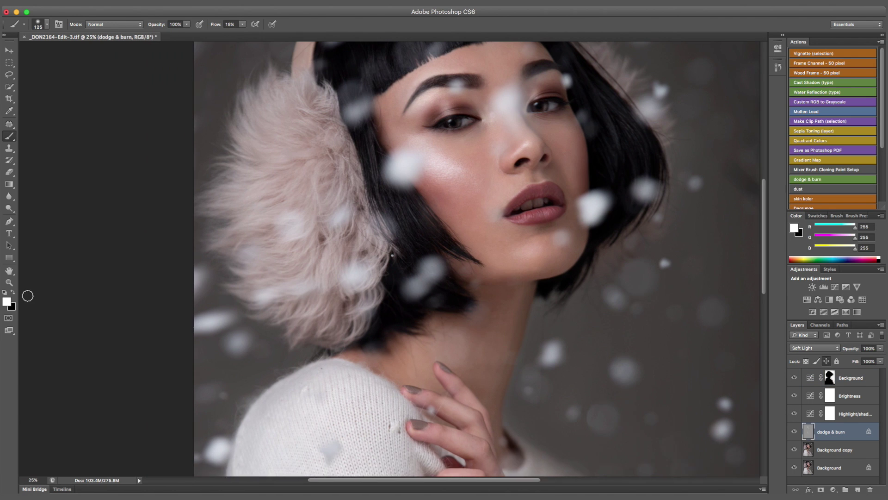
{"action": "scroll", "coordinate": [324, 273], "scroll_direction": "up", "scroll_amount": 1}
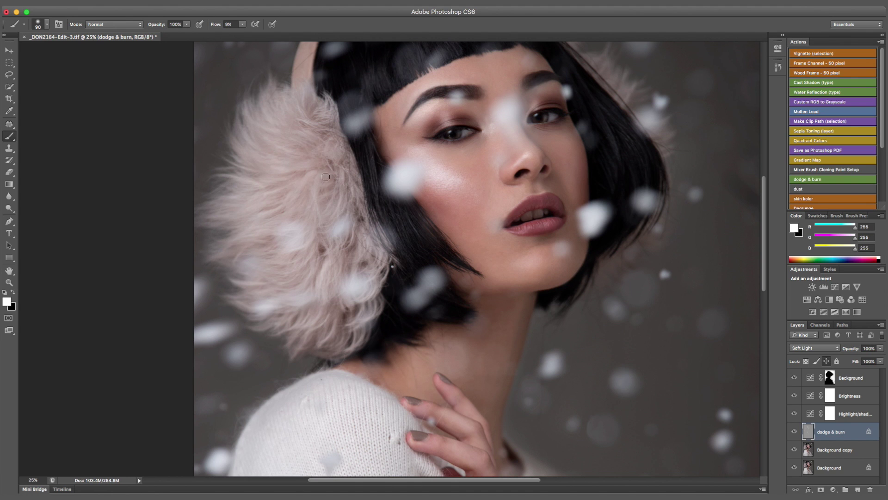
{"action": "key", "text": "bracketleft"}
{"action": "key", "text": "bracketleft"}
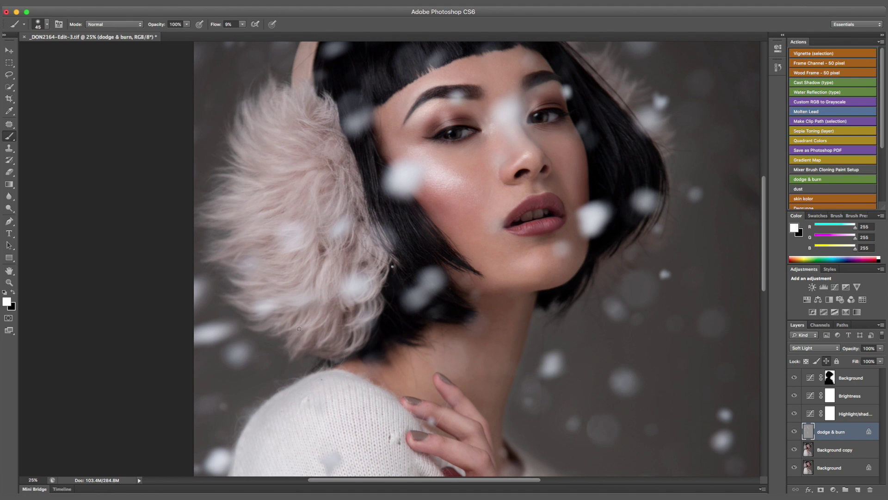
Dodge the hair highlights on the dodge & burn layer with a white brush, adjusting its size and lowering its flow to 1%
{"action": "scroll", "coordinate": [261, 235], "scroll_direction": "up", "scroll_amount": 4}
{"action": "key", "text": "bracketright"}
{"action": "key", "text": "bracketright"}
{"action": "key", "text": "bracketright"}
{"action": "key", "text": "bracketright"}
{"action": "key", "text": "bracketright"}
{"action": "key", "text": "bracketright"}
{"action": "key", "text": "bracketright"}
{"action": "key", "text": "bracketright"}
{"action": "key", "text": "bracketright"}
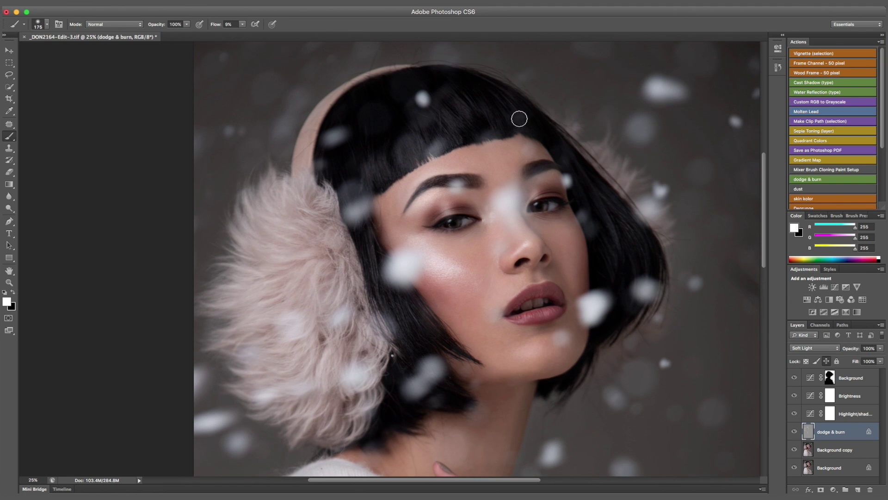
{"action": "key", "text": "shift+0"}
{"action": "key", "text": "shift+1"}
{"action": "key", "text": "bracketleft"}
{"action": "key", "text": "bracketleft"}
{"action": "key", "text": "bracketleft"}
{"action": "key", "text": "bracketleft"}
{"action": "key", "text": "bracketleft"}
{"action": "key", "text": "bracketleft"}
{"action": "key", "text": "bracketleft"}
Burn the darker parts of the earmuff fur with a black brush of about 100 px at 4% flow
{"action": "left_click", "coordinate": [13, 292]}
{"action": "key", "text": "bracketright"}
{"action": "key", "text": "bracketright"}
{"action": "key", "text": "bracketright"}
{"action": "key", "text": "bracketright"}
{"action": "key", "text": "bracketright"}
{"action": "key", "text": "shift+0"}
{"action": "key", "text": "shift+4"}
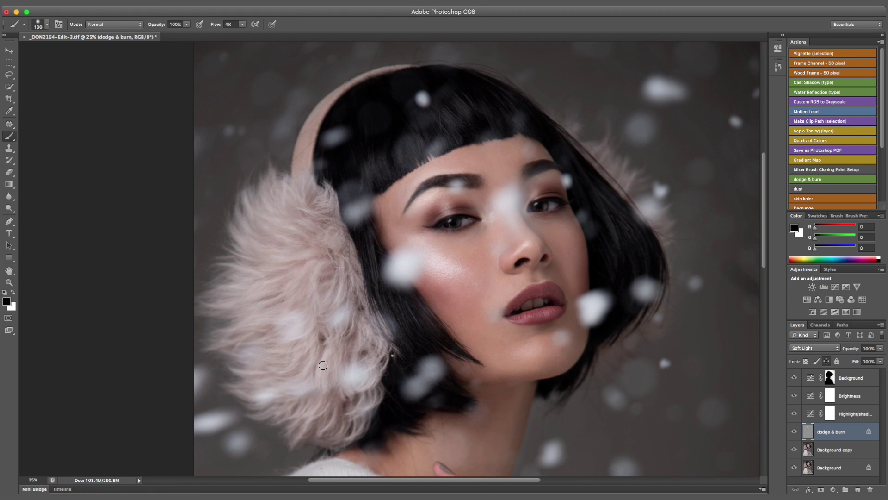
{"action": "key", "text": "bracketleft"}
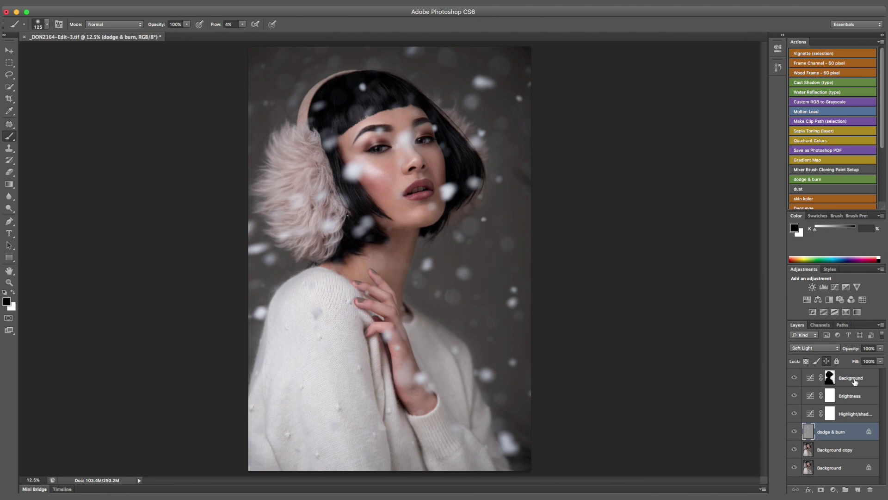
Reopen the Brightness curve and raise its RGB midpoint slightly
{"action": "left_click", "coordinate": [854, 381]}
{"action": "double_click", "coordinate": [809, 395]}
{"action": "left_click_drag", "start_coordinate": [703, 136], "coordinate": [702, 135]}
{"action": "left_click", "coordinate": [750, 42]}
Invert the Brightness mask to black and ready a white 900 px brush at 22% flow
{"action": "key", "text": "super+i"}
{"action": "key", "text": "bracketright"}
{"action": "key", "text": "bracketright"}
{"action": "key", "text": "bracketright"}
{"action": "key", "text": "bracketright"}
{"action": "key", "text": "bracketright"}
{"action": "key", "text": "bracketright"}
{"action": "key", "text": "bracketright"}
{"action": "key", "text": "bracketright"}
{"action": "key", "text": "bracketright"}
{"action": "key", "text": "bracketright"}
{"action": "key", "text": "bracketright"}
{"action": "key", "text": "bracketright"}
{"action": "key", "text": "bracketright"}
{"action": "key", "text": "shift+2"}
{"action": "key", "text": "shift+2"}
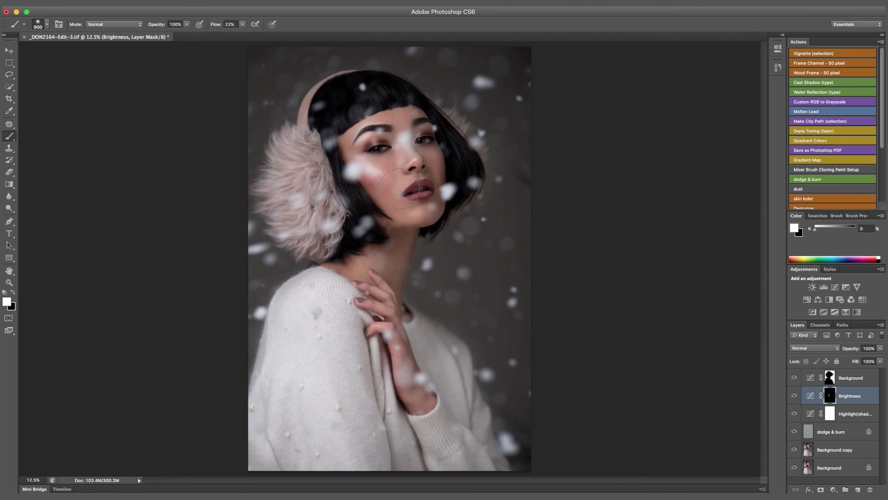
Paint white on the Brightness mask over the model's face, earmuff and sweater, varying the brush between about 600 and 1000 px
{"action": "mouse_move", "coordinate": [403, 188]}
{"action": "left_mouse_down"}
{"action": "mouse_move", "coordinate": [421, 148]}
{"action": "mouse_move", "coordinate": [428, 468]}
{"action": "mouse_move", "coordinate": [439, 383]}
{"action": "mouse_move", "coordinate": [283, 416]}
{"action": "mouse_move", "coordinate": [350, 273]}
{"action": "left_mouse_up"}
{"action": "key", "text": "bracketleft"}
{"action": "key", "text": "bracketleft"}
{"action": "key", "text": "bracketleft"}
{"action": "key", "text": "bracketright"}
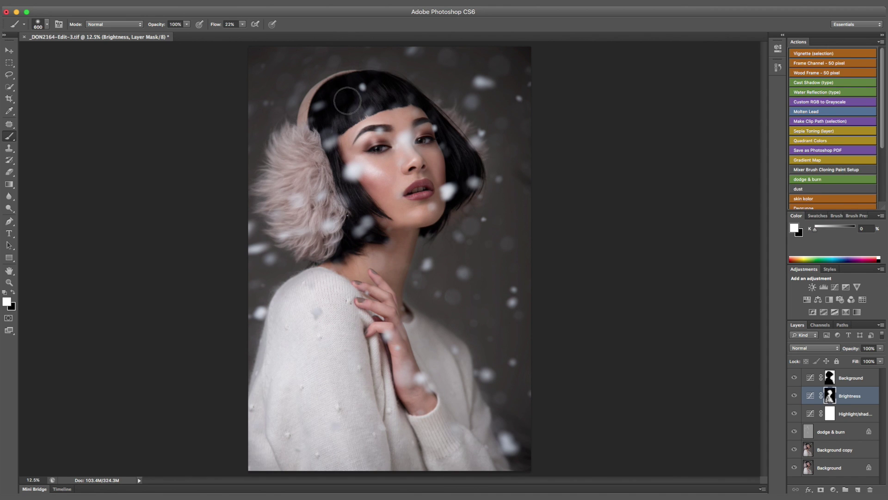
{"action": "key", "text": "bracketright"}
{"action": "key", "text": "bracketright"}
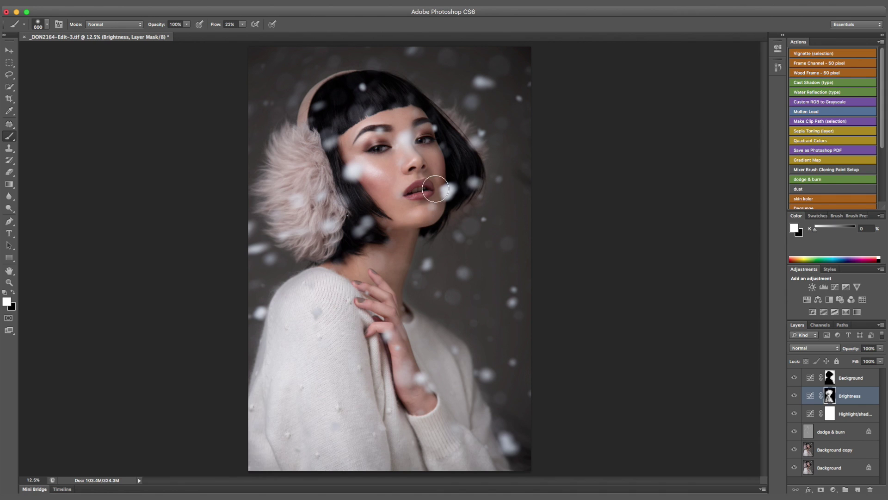
{"action": "key", "text": "bracketright"}
{"action": "key", "text": "bracketright"}
{"action": "key", "text": "bracketright"}
{"action": "key", "text": "bracketright"}
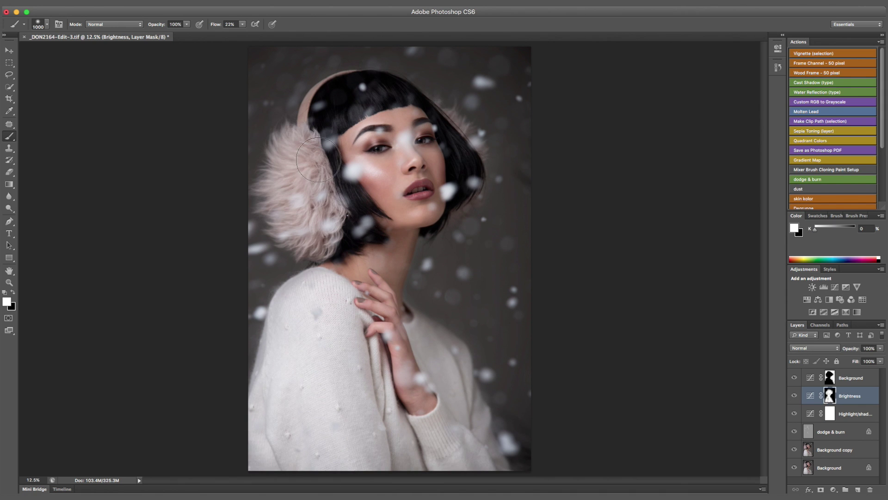
Add a Curves adjustment layer above Background, shape its RGB curve for more contrast and name it Contrast
{"action": "left_click", "coordinate": [850, 378]}
{"action": "left_click", "coordinate": [833, 490]}
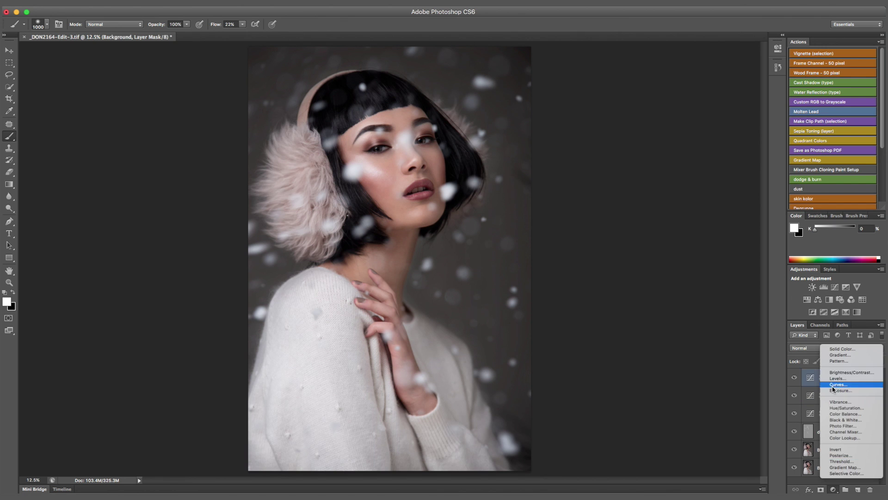
{"action": "left_click", "coordinate": [851, 387]}
{"action": "left_click_drag", "start_coordinate": [704, 136], "coordinate": [683, 153]}
{"action": "left_click", "coordinate": [750, 42]}
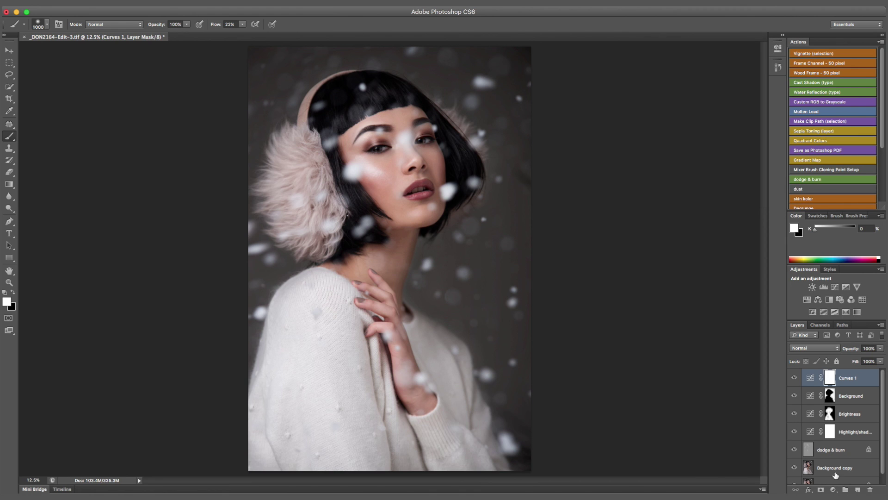
{"action": "double_click", "coordinate": [848, 377]}
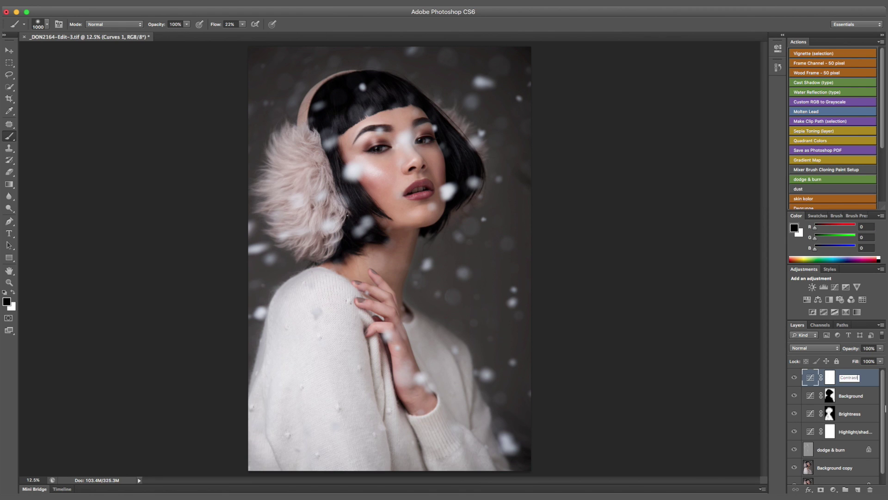
{"action": "key", "text": "Return"}
Add a Hue/Saturation adjustment layer above Contrast and reduce its master saturation to about -11
{"action": "left_click", "coordinate": [834, 489]}
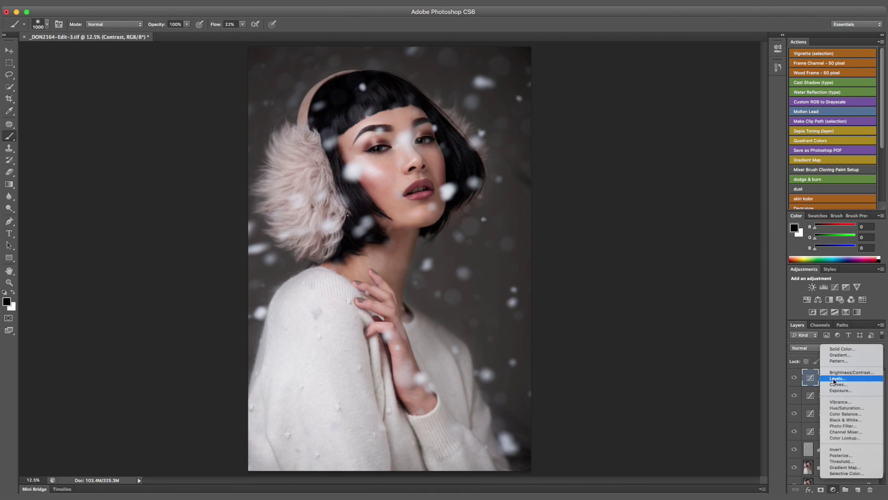
{"action": "left_click", "coordinate": [851, 412]}
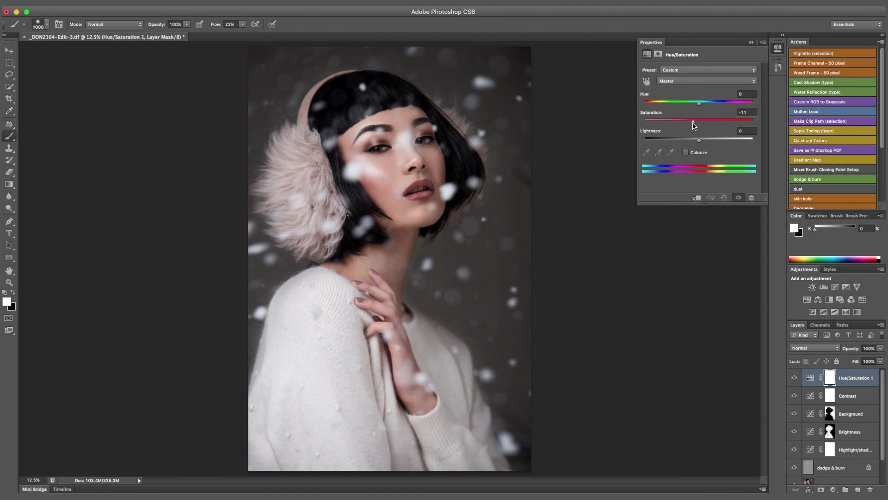
{"action": "left_click_drag", "start_coordinate": [692, 123], "coordinate": [692, 123]}
{"action": "left_click", "coordinate": [752, 42]}
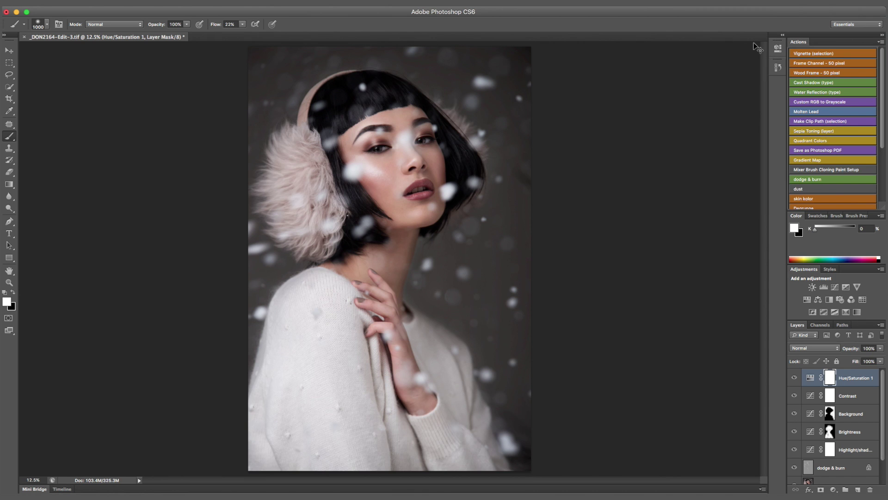
Invert the Hue/Saturation mask to black and reduce the white brush to 300 px for work on the face
{"action": "key", "text": "super+i"}
{"action": "key", "text": "super+plus"}
{"action": "key", "text": "super+plus"}
{"action": "scroll", "coordinate": [424, 79], "scroll_direction": "up", "scroll_amount": 5}
{"action": "key", "text": "bracketleft"}
{"action": "key", "text": "bracketleft"}
{"action": "key", "text": "bracketleft"}
{"action": "key", "text": "bracketleft"}
{"action": "key", "text": "bracketleft"}
{"action": "key", "text": "bracketleft"}
{"action": "key", "text": "bracketleft"}
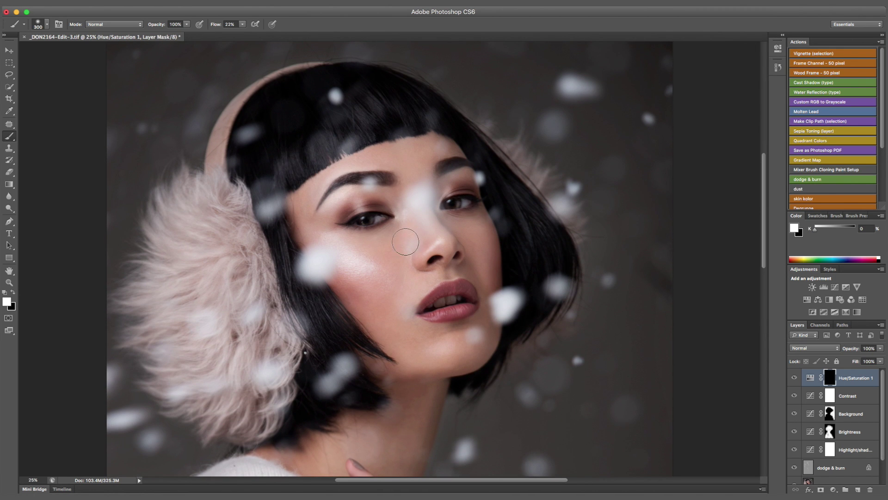
Paint white on the Hue/Saturation mask over the skin of the forehead, nose, cheeks and chin
{"action": "mouse_move", "coordinate": [405, 241]}
{"action": "left_mouse_down"}
{"action": "mouse_move", "coordinate": [445, 263]}
{"action": "mouse_move", "coordinate": [395, 182]}
{"action": "mouse_move", "coordinate": [414, 156]}
{"action": "left_mouse_up"}
{"action": "key", "text": "bracketright"}
{"action": "key", "text": "bracketright"}
{"action": "mouse_move", "coordinate": [358, 299]}
{"action": "left_mouse_down"}
{"action": "mouse_move", "coordinate": [414, 344]}
{"action": "mouse_move", "coordinate": [481, 333]}
{"action": "left_mouse_up"}
{"action": "key", "text": "bracketleft"}
{"action": "key", "text": "bracketleft"}
{"action": "scroll", "coordinate": [476, 250], "scroll_direction": "down", "scroll_amount": 5}
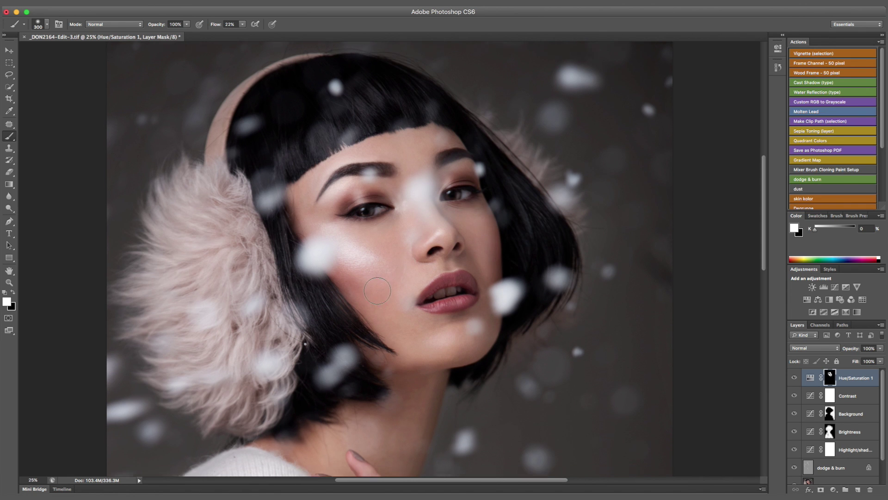
Extend the white painting on the Hue/Saturation mask over the neck and raised hand with a larger brush
{"action": "key", "text": "bracketright"}
{"action": "key", "text": "bracketright"}
{"action": "key", "text": "bracketright"}
{"action": "left_click_drag", "start_coordinate": [307, 296], "coordinate": [400, 337]}
{"action": "scroll", "coordinate": [400, 336], "scroll_direction": "down", "scroll_amount": 5}
{"action": "key", "text": "bracketleft"}
{"action": "key", "text": "bracketleft"}
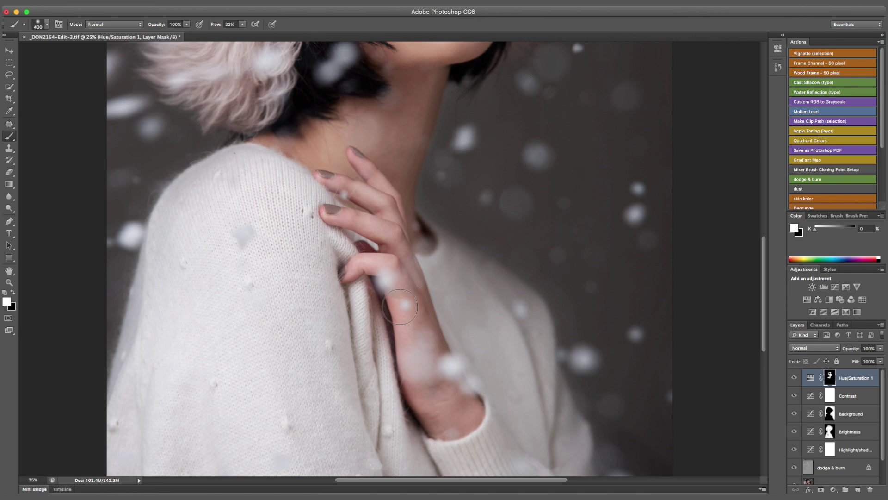
{"action": "mouse_move", "coordinate": [353, 279]}
{"action": "left_mouse_down"}
{"action": "mouse_move", "coordinate": [333, 273]}
{"action": "mouse_move", "coordinate": [339, 216]}
{"action": "mouse_move", "coordinate": [382, 205]}
{"action": "mouse_move", "coordinate": [372, 149]}
{"action": "left_mouse_up"}
{"action": "scroll", "coordinate": [370, 194], "scroll_direction": "up", "scroll_amount": 9}
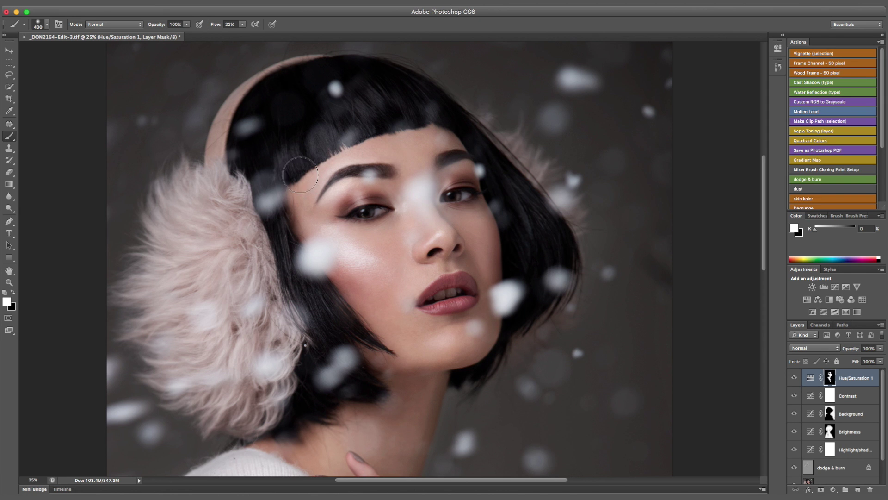
Select the Background copy layer and activate the Patch tool
{"action": "key", "text": "bracketleft"}
{"action": "key", "text": "bracketright"}
{"action": "key", "text": "bracketright"}
{"action": "left_click", "coordinate": [838, 466]}
{"action": "scroll", "coordinate": [839, 465], "scroll_direction": "down", "scroll_amount": 2}
{"action": "left_click", "coordinate": [838, 464]}
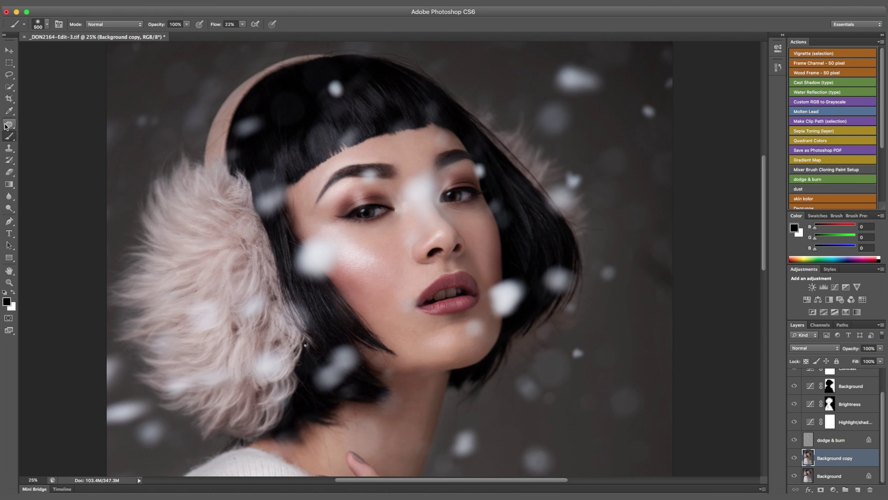
{"action": "left_click", "coordinate": [6, 125]}
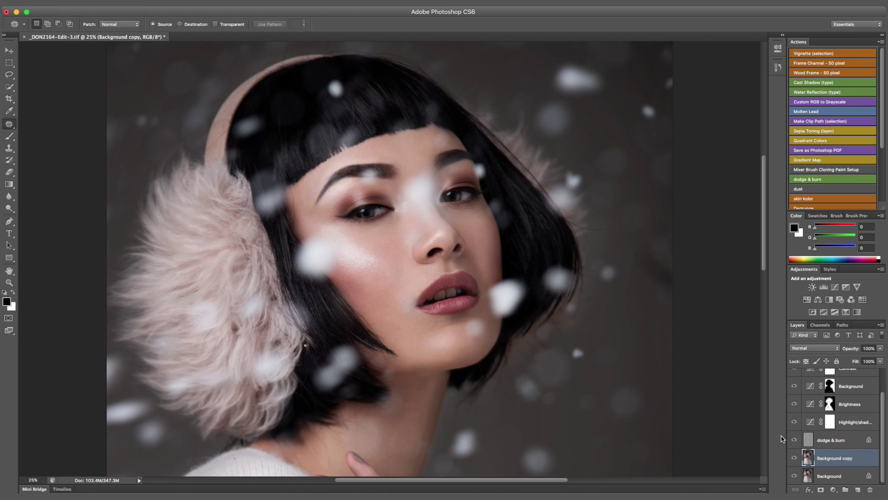
Select the Brightness adjustment layer and slightly lower its opacity
{"action": "left_click", "coordinate": [831, 442]}
{"action": "key", "text": "super+minus"}
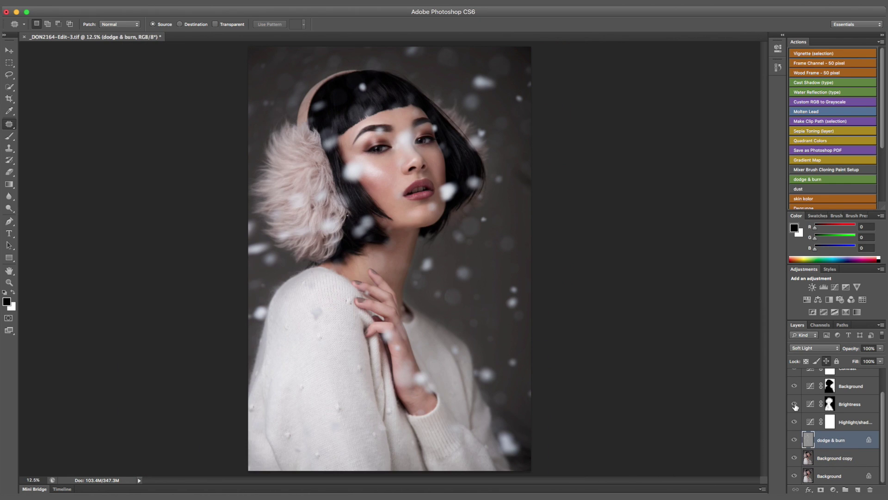
{"action": "left_click", "coordinate": [847, 407]}
{"action": "left_click", "coordinate": [844, 350]}
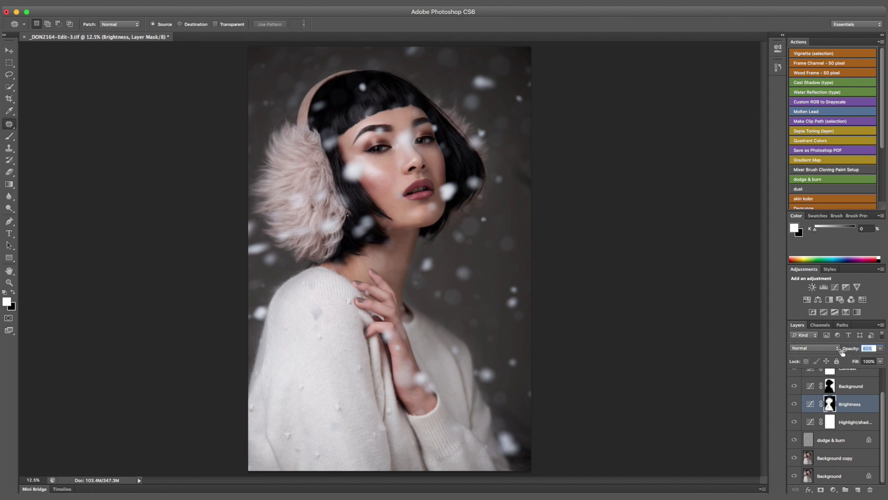
{"action": "left_click_drag", "start_coordinate": [839, 350], "coordinate": [843, 353]}
Add an Exposure adjustment layer above Hue/Saturation 1 with offset +0.0042 and gamma correction 0.89
{"action": "scroll", "coordinate": [859, 405], "scroll_direction": "up", "scroll_amount": 2}
{"action": "left_click", "coordinate": [851, 378]}
{"action": "left_click", "coordinate": [833, 489]}
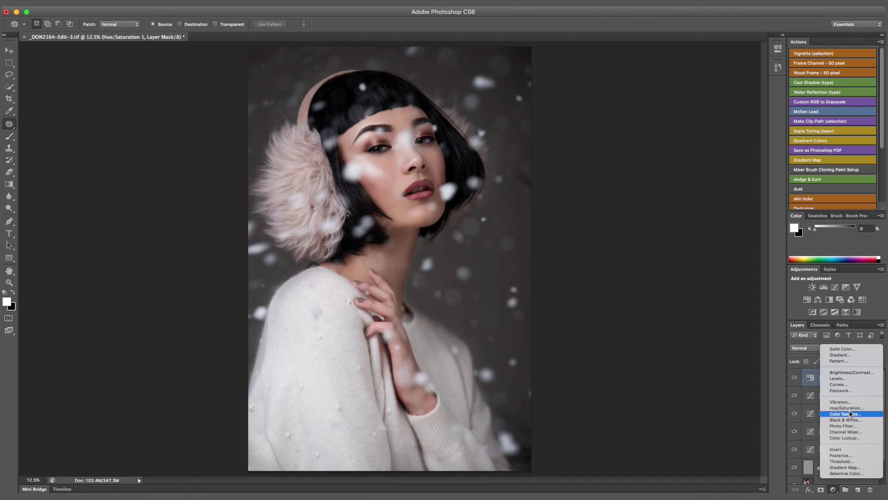
{"action": "left_click", "coordinate": [846, 391]}
{"action": "left_click_drag", "start_coordinate": [699, 111], "coordinate": [704, 132]}
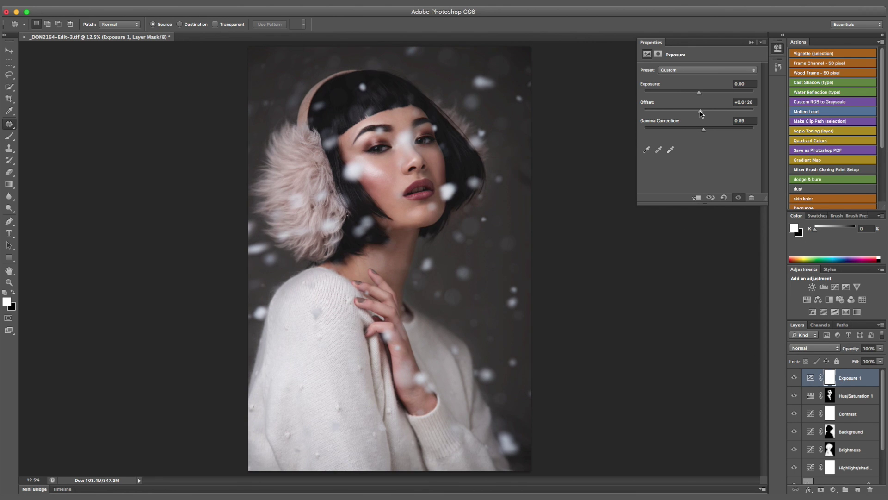
{"action": "left_click_drag", "start_coordinate": [701, 113], "coordinate": [701, 114]}
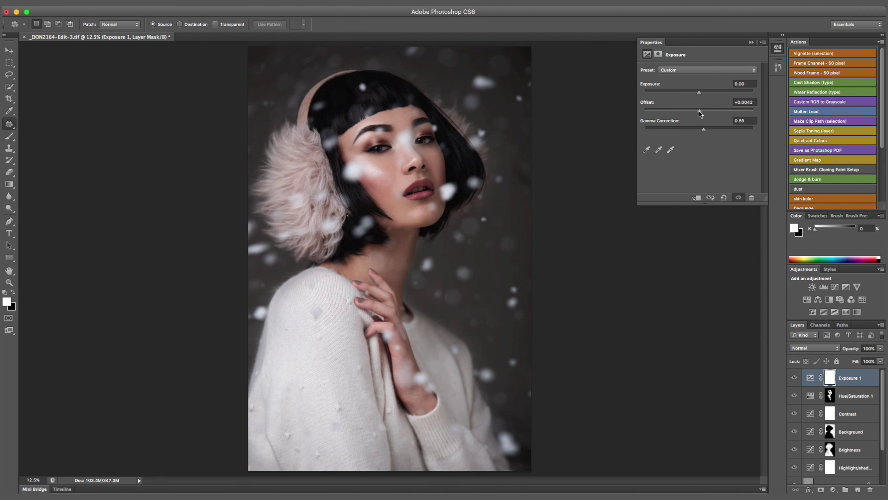
{"action": "left_click", "coordinate": [755, 42]}
Select the Background copy layer and set the brush flow to 3% for work around the raised hand
{"action": "left_click", "coordinate": [850, 450]}
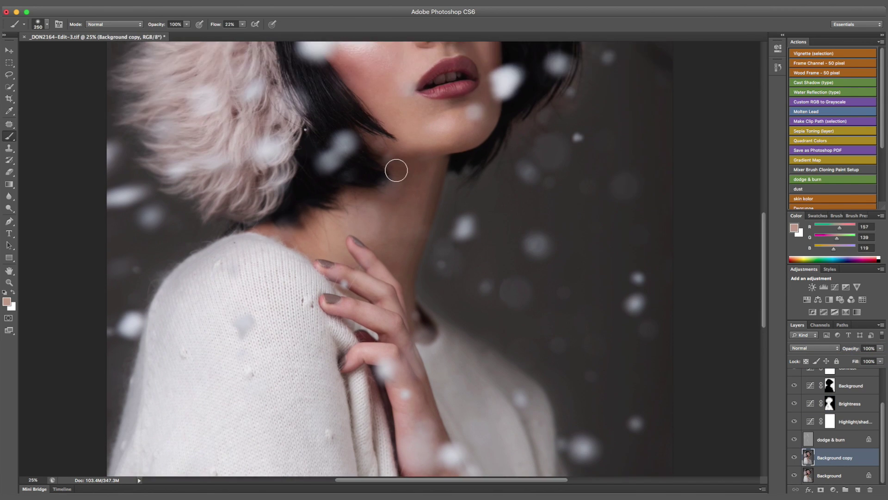
{"action": "scroll", "coordinate": [395, 170], "scroll_direction": "down", "scroll_amount": 3}
{"action": "key", "text": "shift+0"}
{"action": "key", "text": "shift+3"}
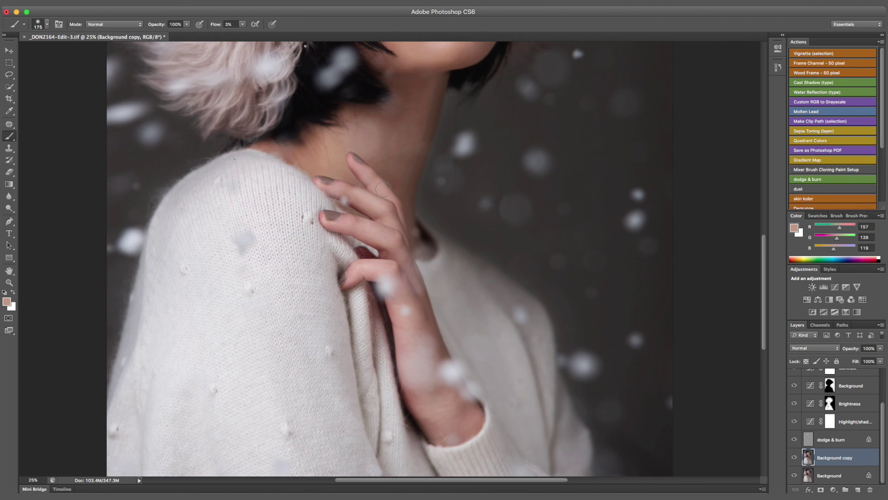
{"action": "key", "text": "super+plus"}
{"action": "key", "text": "super+plus"}
{"action": "key", "text": "super+plus"}
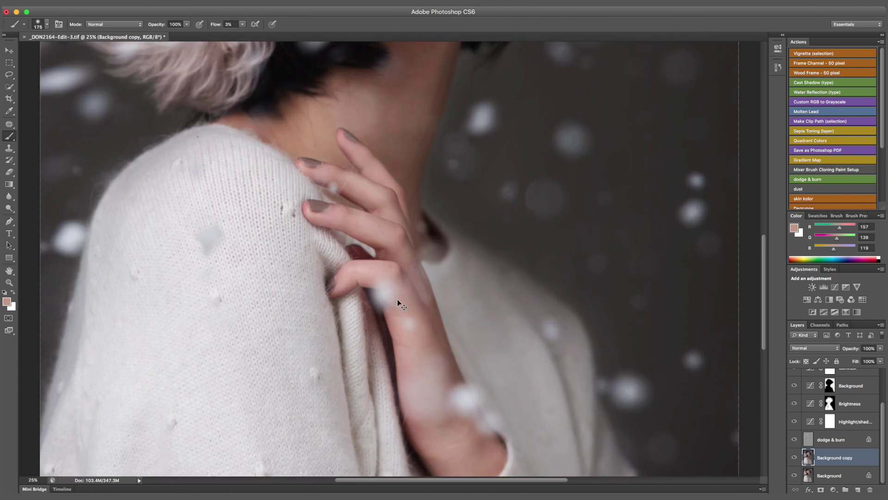
Clean up the uneven polish on the fingernails of the raised hand with a 15 to 30 px Clone Stamp
{"action": "key", "text": "s"}
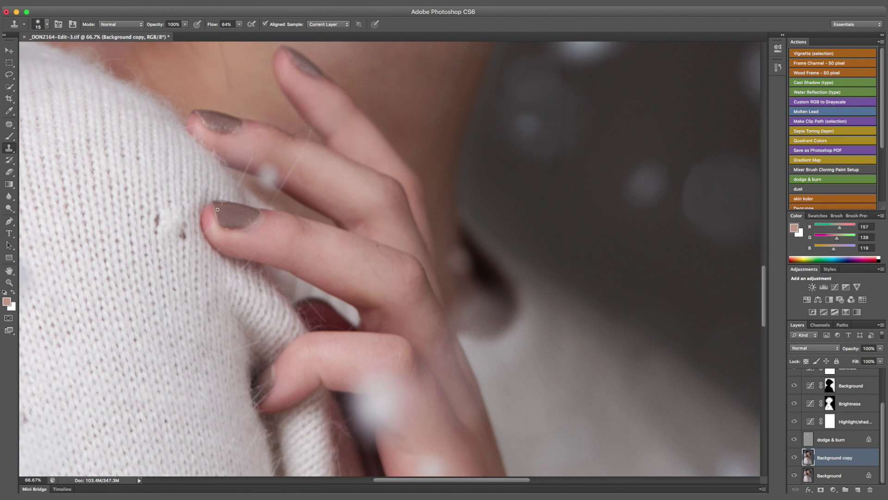
{"action": "scroll", "coordinate": [255, 216], "scroll_direction": "up", "scroll_amount": 2}
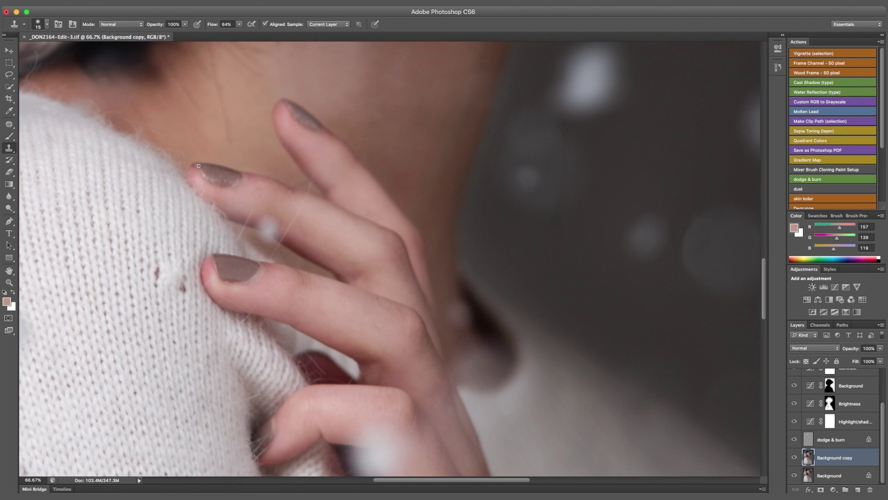
{"action": "scroll", "coordinate": [199, 164], "scroll_direction": "down", "scroll_amount": 3}
{"action": "key", "text": "bracketright"}
{"action": "key", "text": "bracketright"}
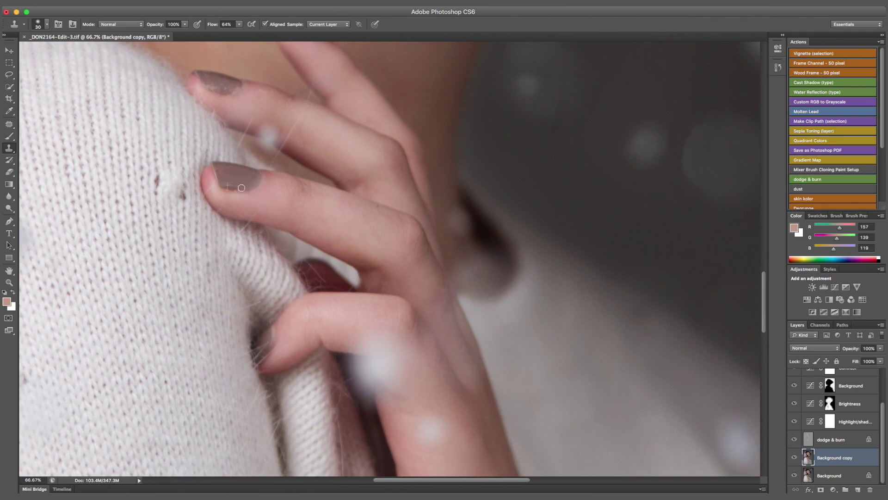
{"action": "scroll", "coordinate": [241, 188], "scroll_direction": "up", "scroll_amount": 3}
{"action": "scroll", "coordinate": [237, 179], "scroll_direction": "down", "scroll_amount": 4}
{"action": "key", "text": "super+minus"}
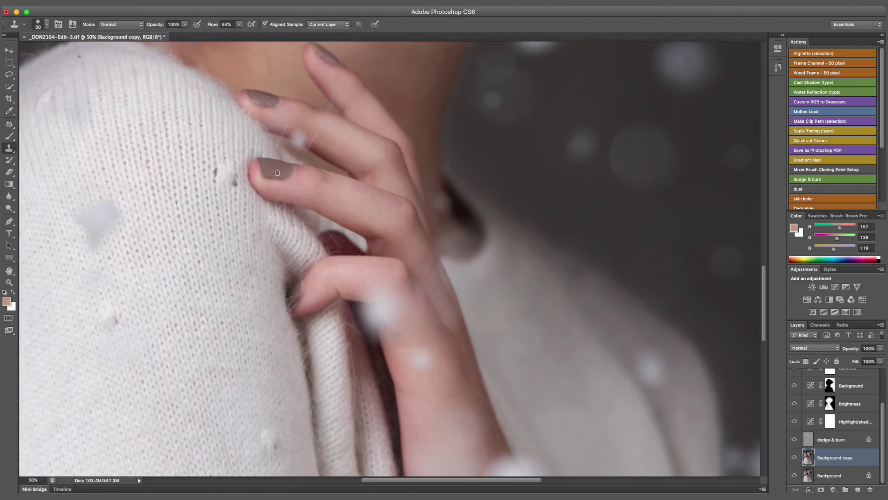
Sample skin tones from the neck and fingers and set a 50 px brush to smooth the skin around the hand
{"action": "scroll", "coordinate": [330, 127], "scroll_direction": "up", "scroll_amount": 4}
{"action": "key", "text": "b"}
{"action": "left_click", "coordinate": [450, 129], "text": "alt"}
{"action": "key", "text": "bracketleft"}
{"action": "key", "text": "bracketleft"}
{"action": "key", "text": "bracketleft"}
{"action": "key", "text": "bracketleft"}
{"action": "key", "text": "bracketleft"}
{"action": "left_click", "coordinate": [310, 149], "text": "alt"}
{"action": "key", "text": "bracketleft"}
{"action": "key", "text": "bracketleft"}
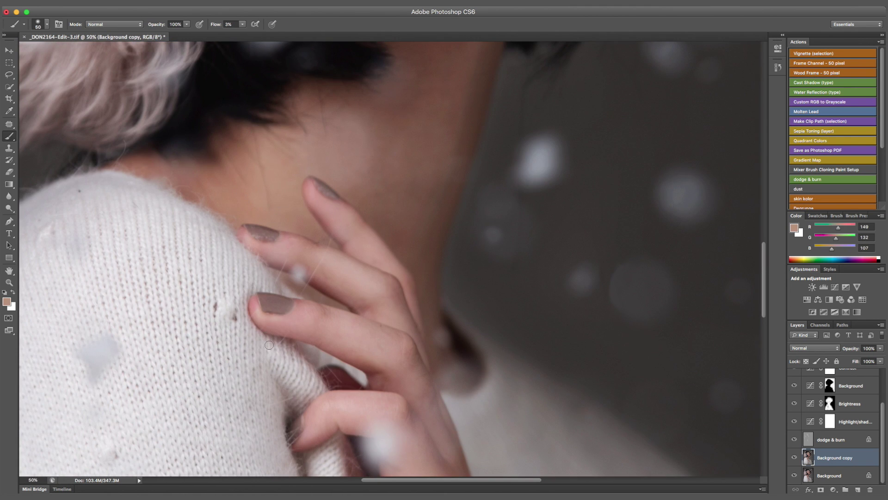
{"action": "scroll", "coordinate": [314, 210], "scroll_direction": "down", "scroll_amount": 3}
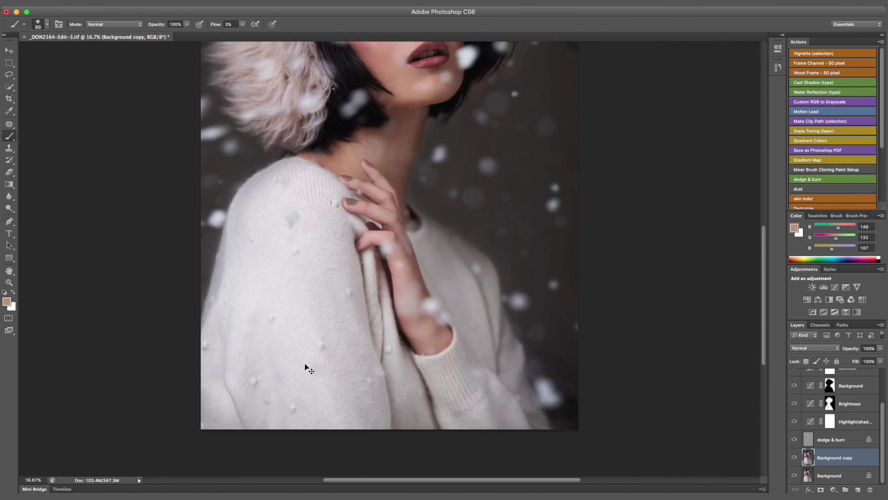
Dodge the facial highlights with white at 3% flow on the dodge & burn layer, using a 90 to 100 px brush
{"action": "scroll", "coordinate": [308, 367], "scroll_direction": "up", "scroll_amount": 5}
{"action": "key", "text": "ctrl+minus"}
{"action": "key", "text": "super+plus"}
{"action": "key", "text": "super+plus"}
{"action": "key", "text": "super+plus"}
{"action": "scroll", "coordinate": [399, 245], "scroll_direction": "up", "scroll_amount": 5}
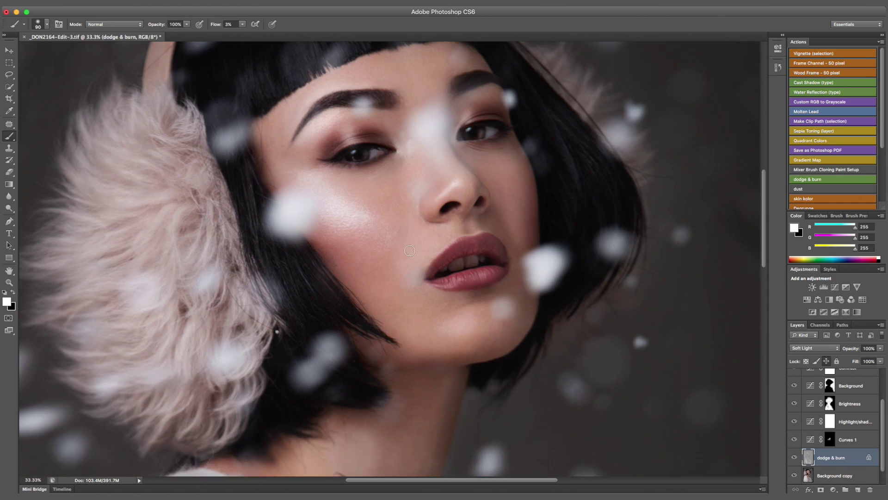
{"action": "key", "text": "bracketright"}
{"action": "key", "text": "bracketright"}
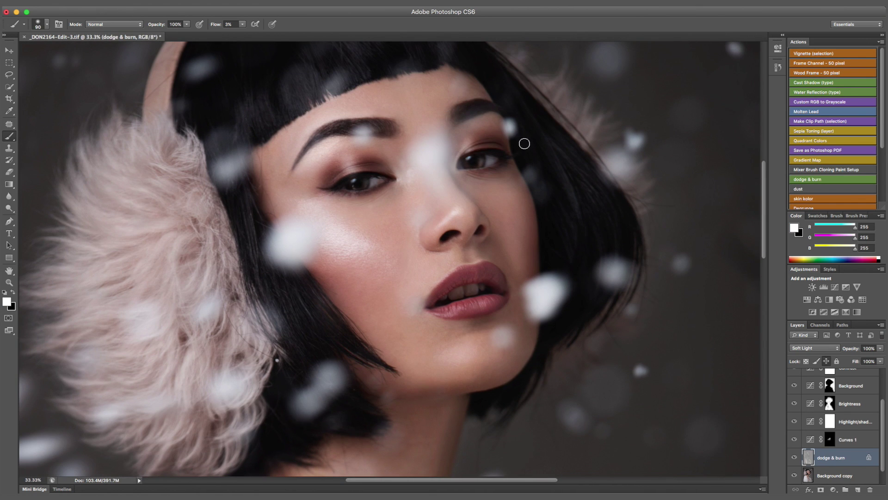
{"action": "scroll", "coordinate": [381, 329], "scroll_direction": "right", "scroll_amount": 3}
{"action": "scroll", "coordinate": [380, 328], "scroll_direction": "down", "scroll_amount": 1}
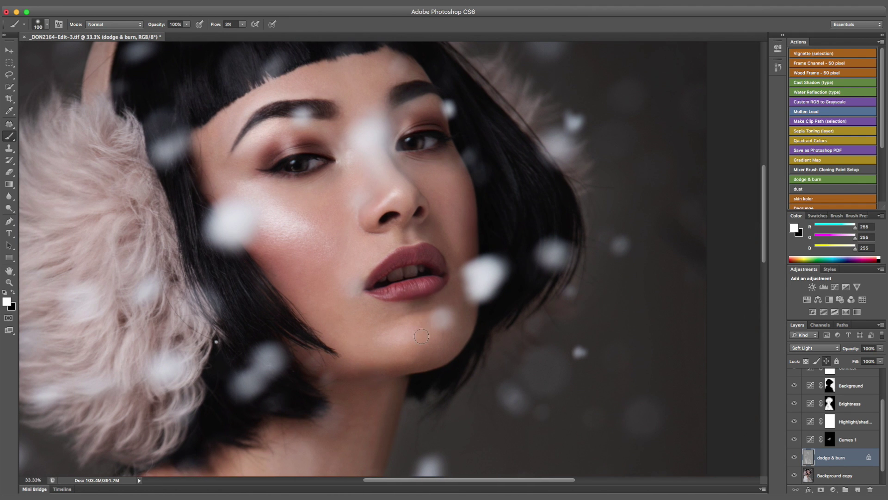
Dodge the raised hand and fingers on the dodge & burn layer with a white brush of about 175 px
{"action": "scroll", "coordinate": [413, 333], "scroll_direction": "down", "scroll_amount": 15}
{"action": "key", "text": "bracketright"}
{"action": "key", "text": "bracketright"}
{"action": "key", "text": "bracketright"}
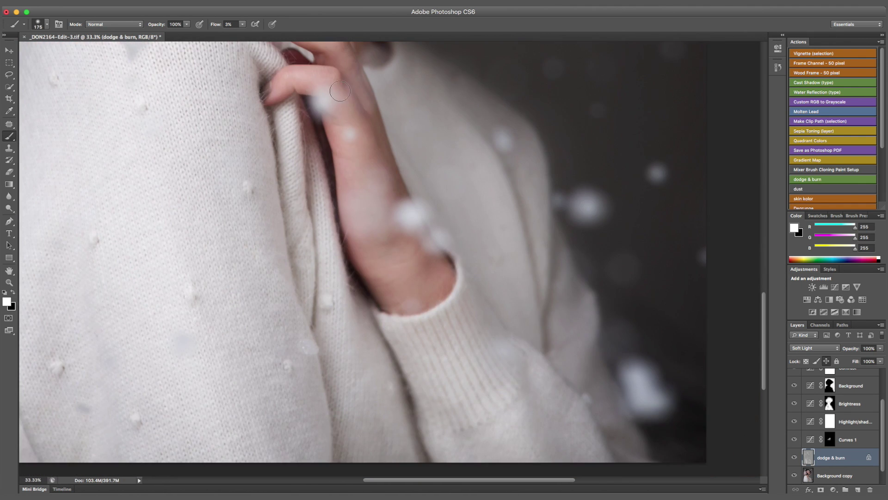
{"action": "scroll", "coordinate": [340, 91], "scroll_direction": "up", "scroll_amount": 5}
{"action": "key", "text": "bracketleft"}
{"action": "scroll", "coordinate": [282, 227], "scroll_direction": "up", "scroll_amount": 6}
Enlarge the white brush to 400 px and dodge the neck on the dodge & burn layer
{"action": "key", "text": "bracketright"}
{"action": "key", "text": "bracketright"}
{"action": "key", "text": "bracketright"}
{"action": "key", "text": "bracketright"}
{"action": "key", "text": "bracketright"}
{"action": "key", "text": "bracketright"}
{"action": "key", "text": "bracketright"}
{"action": "key", "text": "bracketright"}
{"action": "key", "text": "bracketright"}
{"action": "key", "text": "bracketright"}
{"action": "key", "text": "bracketright"}
{"action": "key", "text": "bracketright"}
{"action": "key", "text": "bracketright"}
{"action": "key", "text": "bracketright"}
{"action": "key", "text": "bracketright"}
{"action": "key", "text": "bracketright"}
{"action": "key", "text": "bracketright"}
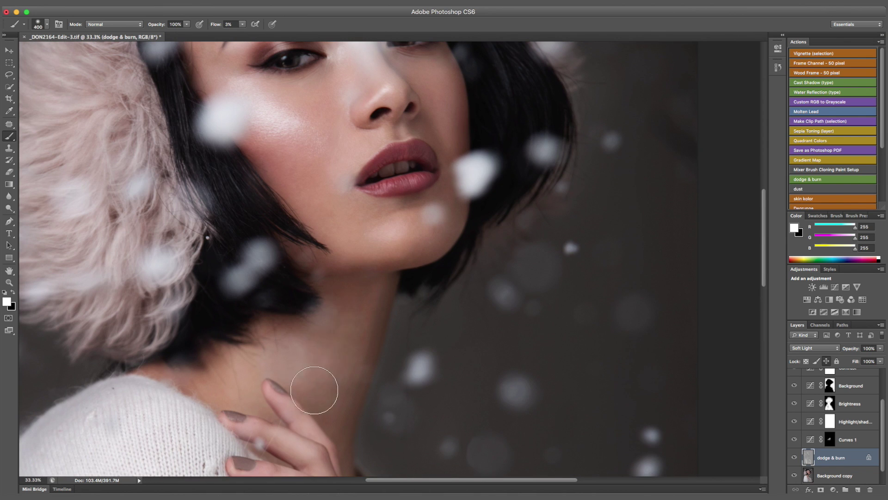
Reduce the white brush to 250 px and dodge the snowflakes in the background beside the hair
{"action": "scroll", "coordinate": [313, 392], "scroll_direction": "up", "scroll_amount": 2}
{"action": "key", "text": "bracketleft"}
{"action": "key", "text": "bracketleft"}
{"action": "key", "text": "bracketleft"}
{"action": "key", "text": "bracketleft"}
{"action": "key", "text": "bracketleft"}
{"action": "key", "text": "bracketleft"}
{"action": "key", "text": "bracketleft"}
{"action": "key", "text": "bracketleft"}
{"action": "key", "text": "bracketleft"}
{"action": "key", "text": "bracketleft"}
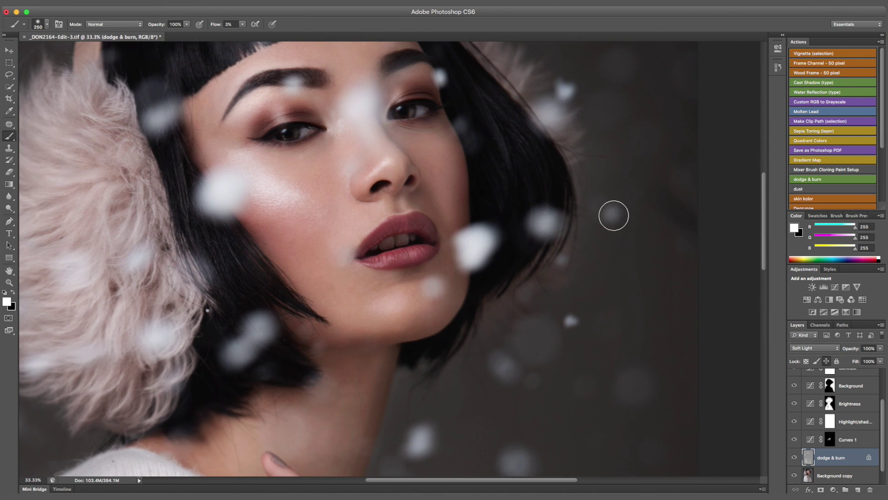
Dodge the shine of the fringe and side hair on the dodge & burn layer, reducing the white brush to 150 px
{"action": "scroll", "coordinate": [612, 211], "scroll_direction": "up", "scroll_amount": 4}
{"action": "scroll", "coordinate": [613, 204], "scroll_direction": "left", "scroll_amount": 5}
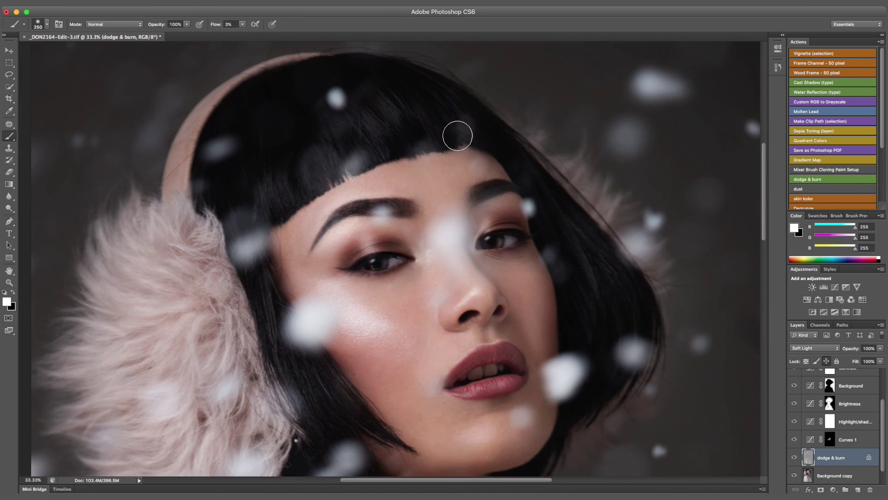
{"action": "key", "text": "bracketleft"}
{"action": "key", "text": "bracketleft"}
{"action": "key", "text": "bracketleft"}
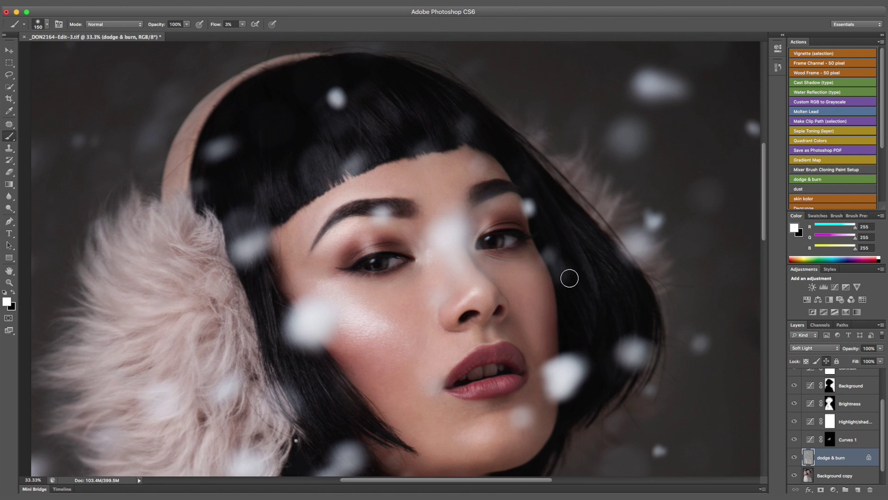
Enlarge the white brush to 800 px and dodge the lower part of the white sweater
{"action": "scroll", "coordinate": [569, 277], "scroll_direction": "down", "scroll_amount": 6}
{"action": "scroll", "coordinate": [355, 345], "scroll_direction": "down", "scroll_amount": 10}
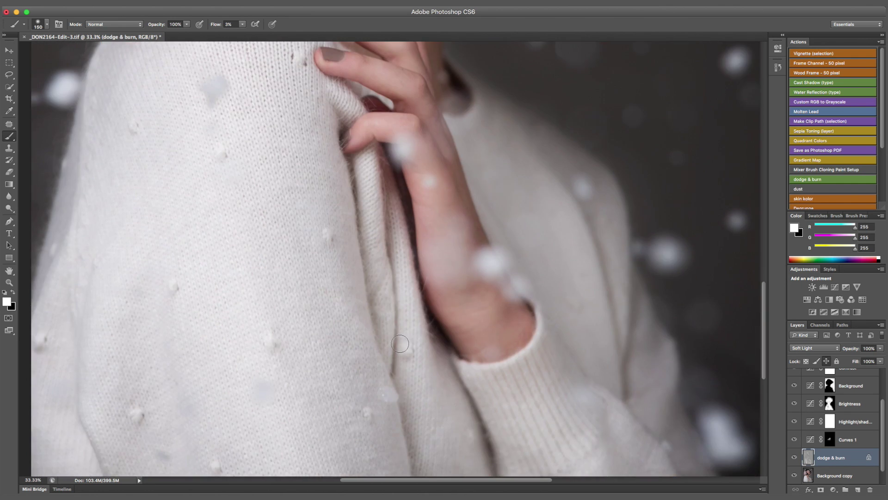
{"action": "key", "text": "super+minus"}
{"action": "key", "text": "super+minus"}
{"action": "key", "text": "super+minus"}
{"action": "key", "text": "bracketright"}
{"action": "key", "text": "bracketright"}
{"action": "key", "text": "bracketright"}
{"action": "key", "text": "bracketright"}
{"action": "key", "text": "bracketright"}
{"action": "key", "text": "bracketright"}
{"action": "key", "text": "bracketright"}
{"action": "key", "text": "bracketright"}
{"action": "key", "text": "bracketright"}
{"action": "key", "text": "bracketright"}
{"action": "key", "text": "bracketright"}
{"action": "key", "text": "bracketright"}
{"action": "key", "text": "bracketright"}
{"action": "key", "text": "bracketright"}
{"action": "key", "text": "bracketright"}
{"action": "key", "text": "bracketright"}
{"action": "key", "text": "bracketleft"}
{"action": "key", "text": "bracketleft"}
{"action": "key", "text": "bracketleft"}
{"action": "key", "text": "bracketleft"}
{"action": "key", "text": "bracketleft"}
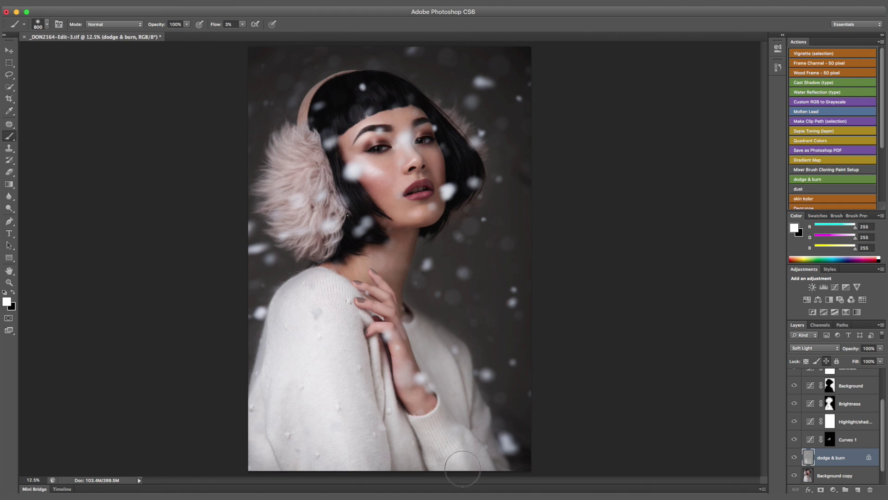
{"action": "key", "text": "bracketright"}
{"action": "key", "text": "bracketright"}
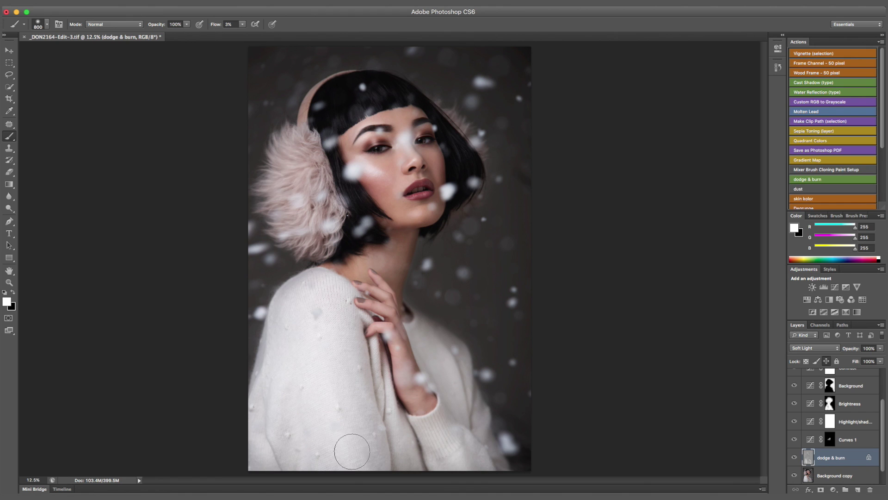
Reduce the white brush from 400 px down to 150 px for final dodging of the hair and face
{"action": "key", "text": "bracketleft"}
{"action": "key", "text": "bracketleft"}
{"action": "key", "text": "bracketleft"}
{"action": "key", "text": "bracketleft"}
{"action": "key", "text": "bracketleft"}
{"action": "key", "text": "super+plus"}
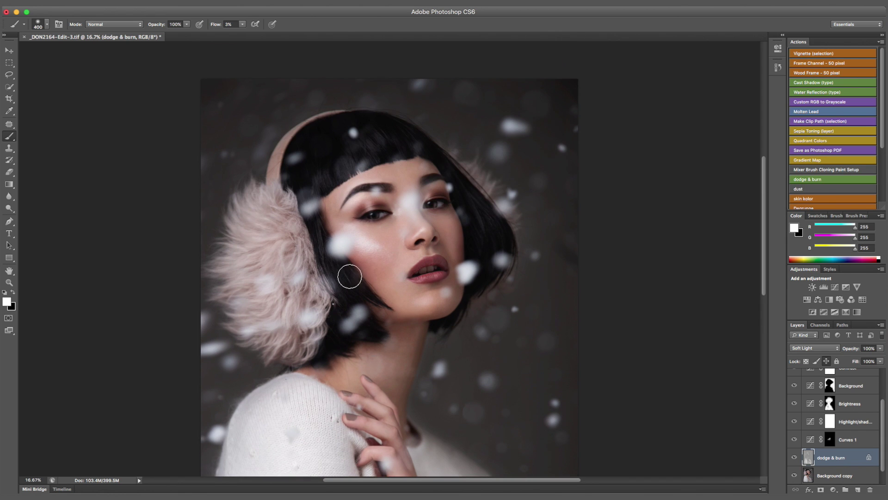
{"action": "key", "text": "bracketleft"}
{"action": "scroll", "coordinate": [363, 250], "scroll_direction": "down", "scroll_amount": 1}
{"action": "key", "text": "bracketleft"}
{"action": "key", "text": "bracketleft"}
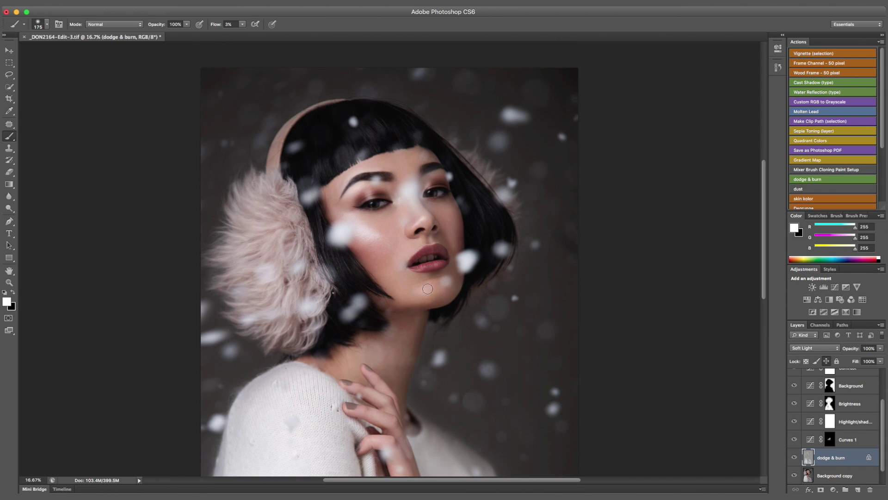
Add a Hue/Saturation adjustment layer above dodge & burn with saturation raised to about +19, and invert its mask to black
{"action": "left_click", "coordinate": [841, 485]}
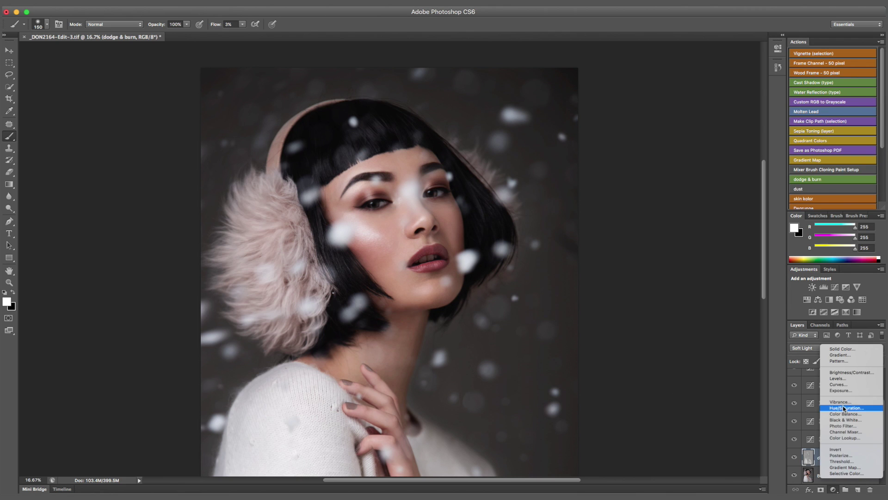
{"action": "left_click", "coordinate": [844, 409]}
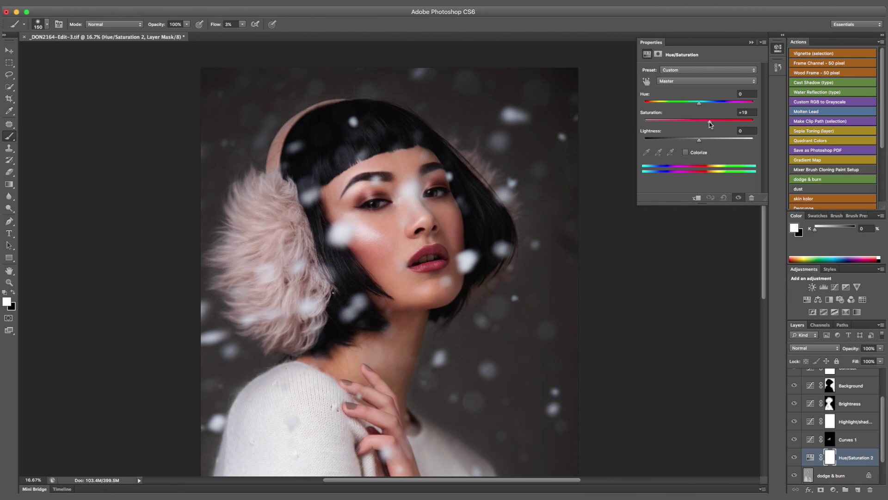
{"action": "left_click", "coordinate": [751, 42]}
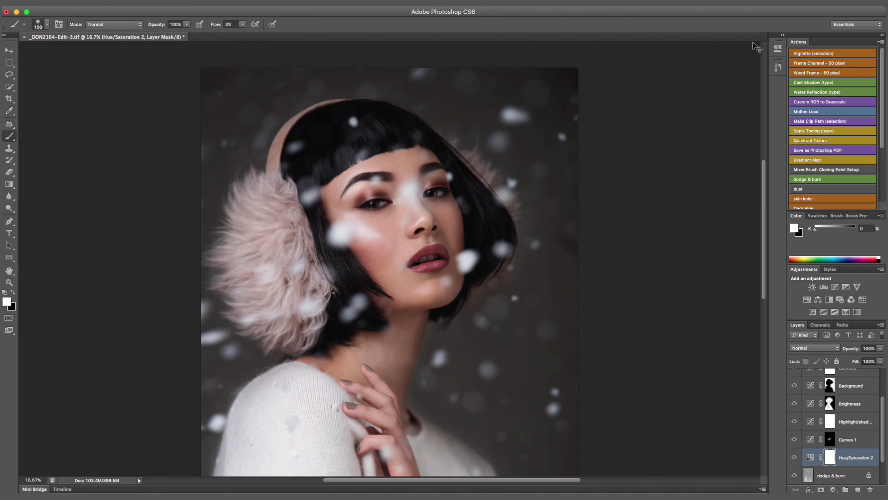
{"action": "key", "text": "ctrl+i"}
Paint white on the Hue/Saturation 2 mask over the eyeshadow of both eyes with a 150 px brush
{"action": "scroll", "coordinate": [383, 183], "scroll_direction": "up", "scroll_amount": 3}
{"action": "key", "text": "bracketright"}
{"action": "mouse_move", "coordinate": [384, 183]}
{"action": "left_mouse_down"}
{"action": "mouse_move", "coordinate": [295, 186]}
{"action": "mouse_move", "coordinate": [365, 168]}
{"action": "mouse_move", "coordinate": [329, 174]}
{"action": "mouse_move", "coordinate": [392, 187]}
{"action": "mouse_move", "coordinate": [338, 182]}
{"action": "mouse_move", "coordinate": [352, 174]}
{"action": "mouse_move", "coordinate": [292, 194]}
{"action": "left_mouse_up"}
{"action": "key", "text": "bracketleft"}
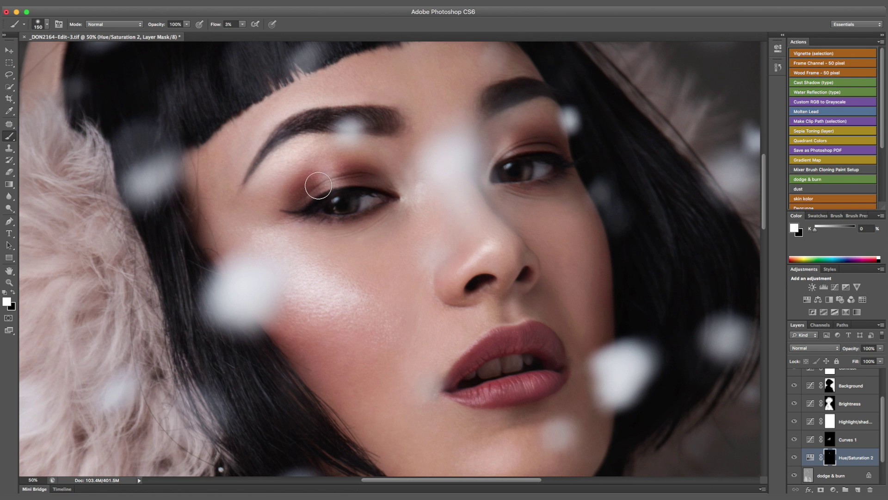
{"action": "mouse_move", "coordinate": [540, 141]}
{"action": "left_mouse_down"}
{"action": "mouse_move", "coordinate": [477, 131]}
{"action": "mouse_move", "coordinate": [545, 150]}
{"action": "left_mouse_up"}
Paint white on the Hue/Saturation 2 mask over the lips, adjusting the brush size to fit
{"action": "key", "text": "bracketleft"}
{"action": "key", "text": "bracketleft"}
{"action": "key", "text": "bracketleft"}
{"action": "key", "text": "bracketright"}
{"action": "key", "text": "bracketright"}
{"action": "key", "text": "bracketright"}
{"action": "mouse_move", "coordinate": [540, 339]}
{"action": "left_mouse_down"}
{"action": "mouse_move", "coordinate": [528, 390]}
{"action": "mouse_move", "coordinate": [544, 340]}
{"action": "left_mouse_up"}
{"action": "key", "text": "bracketright"}
{"action": "key", "text": "bracketright"}
{"action": "key", "text": "bracketright"}
{"action": "key", "text": "bracketleft"}
{"action": "key", "text": "bracketleft"}
{"action": "key", "text": "bracketleft"}
Compare the whole portrait with the Brightness adjustment layer hidden and shown
{"action": "key", "text": "super+0"}
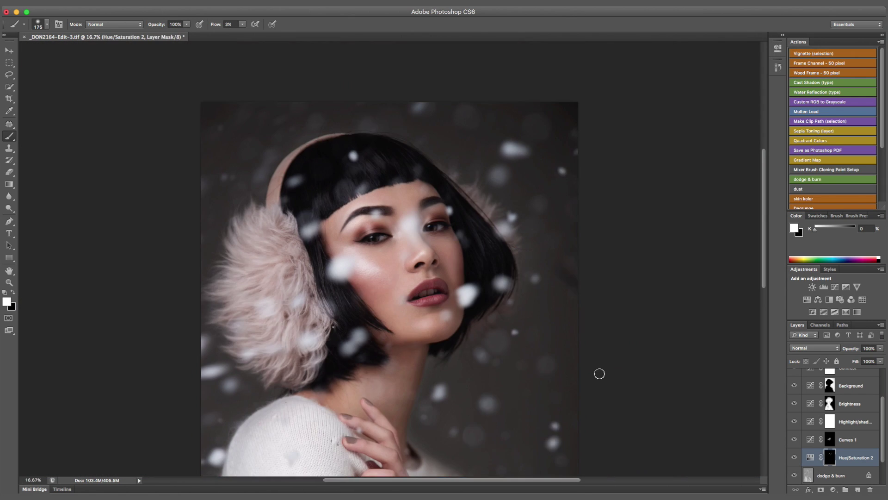
{"action": "left_click", "coordinate": [794, 403]}
{"action": "left_click", "coordinate": [794, 403]}
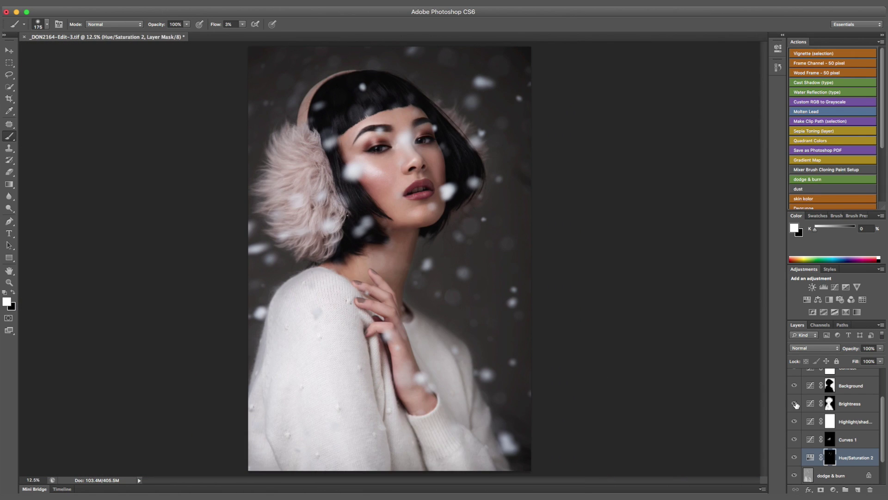
Check the Curves 1 adjustment by hiding and showing it, and rename the layer to "neck"
{"action": "left_click", "coordinate": [795, 438]}
{"action": "left_click", "coordinate": [795, 439]}
{"action": "left_click", "coordinate": [854, 440]}
{"action": "double_click", "coordinate": [851, 440]}
{"action": "type", "text": "neck"}
{"action": "key", "text": "Return"}
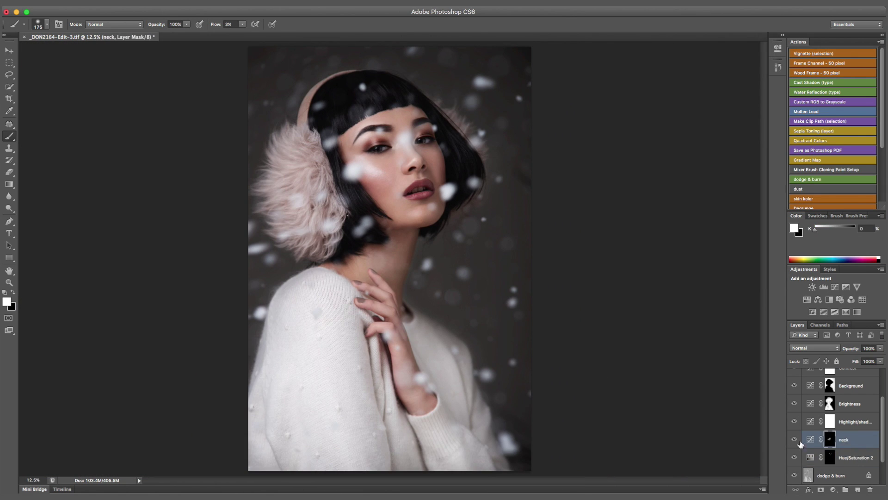
Add a Selective Color adjustment layer above Exposure 1 and set Yellow to -2% for the Blacks
{"action": "left_click_drag", "start_coordinate": [851, 348], "coordinate": [848, 348]}
{"action": "scroll", "coordinate": [847, 426], "scroll_direction": "up", "scroll_amount": 3}
{"action": "left_click", "coordinate": [844, 377]}
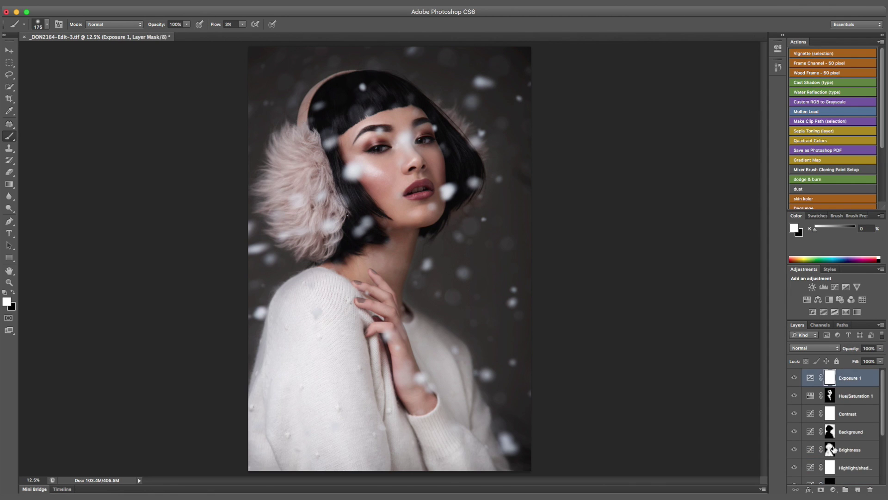
{"action": "left_click", "coordinate": [833, 490]}
{"action": "left_click", "coordinate": [846, 473]}
{"action": "left_click", "coordinate": [684, 81]}
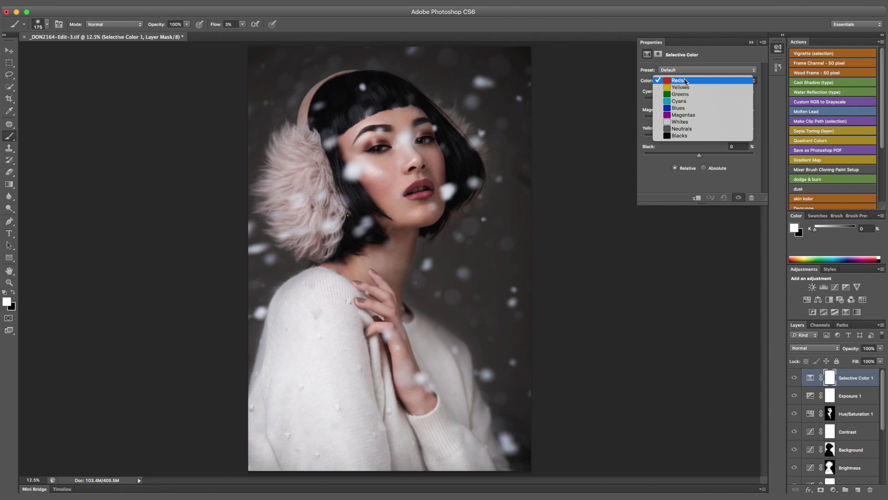
{"action": "left_click", "coordinate": [680, 136]}
{"action": "left_click_drag", "start_coordinate": [699, 135], "coordinate": [697, 136]}
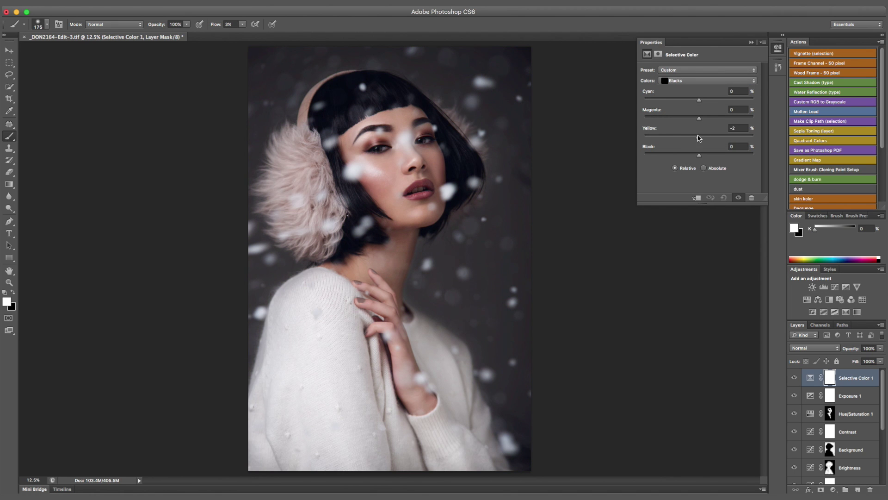
Fine-tune Magenta for the Blacks in the Selective Color layer and close its settings
{"action": "left_click_drag", "start_coordinate": [700, 120], "coordinate": [699, 118]}
{"action": "left_click", "coordinate": [684, 82]}
{"action": "left_click", "coordinate": [680, 73]}
{"action": "left_click", "coordinate": [693, 81]}
{"action": "left_click", "coordinate": [691, 73]}
{"action": "left_click", "coordinate": [746, 44]}
Try grouping all layers from Selective Color 1 down to Background copy to compare the portrait with and without the retouching
{"action": "scroll", "coordinate": [808, 433], "scroll_direction": "down", "scroll_amount": 5}
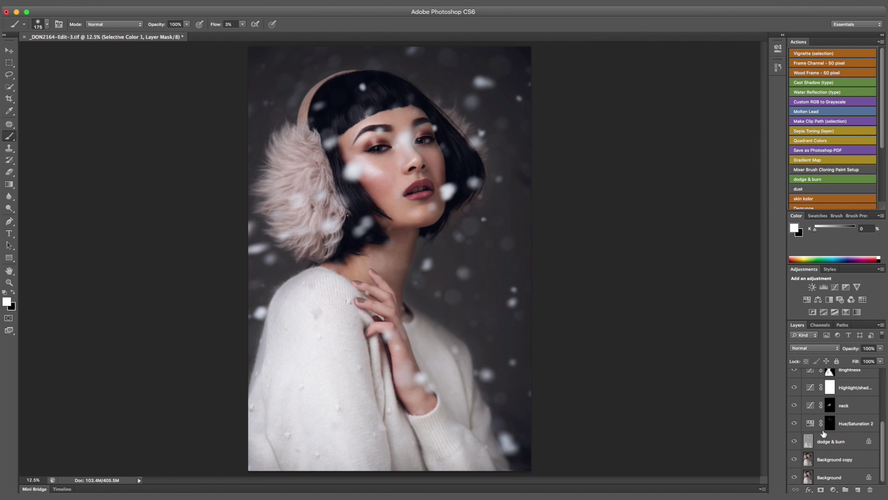
{"action": "left_click", "coordinate": [830, 458], "text": "shift"}
{"action": "key", "text": "super+g"}
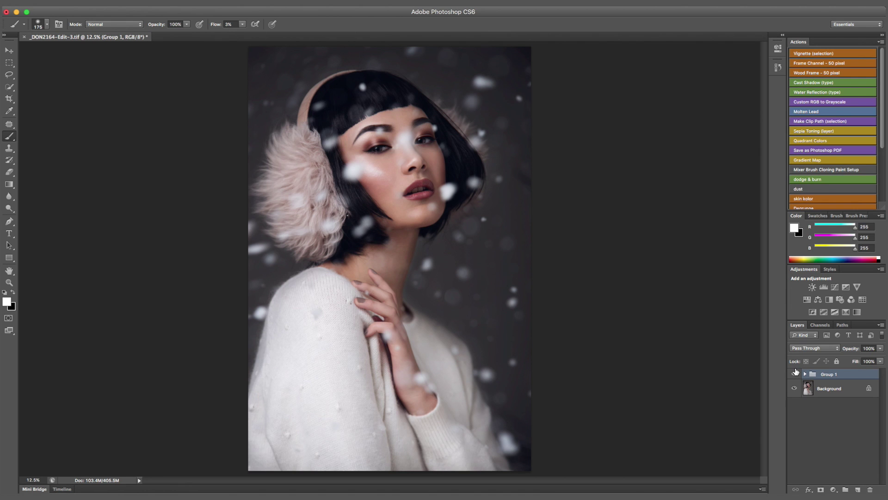
{"action": "left_click", "coordinate": [795, 373]}
{"action": "left_click", "coordinate": [795, 374]}
{"action": "key", "text": "super+z"}
Fine-tune the black point of the RGB curve in the Highlight/shadow Curves layer
{"action": "scroll", "coordinate": [814, 416], "scroll_direction": "down", "scroll_amount": 5}
{"action": "left_click", "coordinate": [826, 475]}
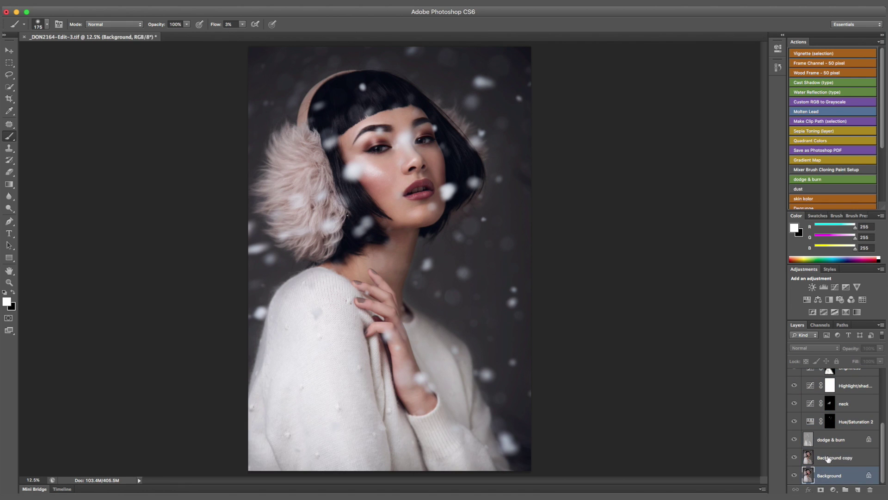
{"action": "left_click", "coordinate": [828, 457]}
{"action": "scroll", "coordinate": [806, 389], "scroll_direction": "up", "scroll_amount": 3}
{"action": "double_click", "coordinate": [809, 412]}
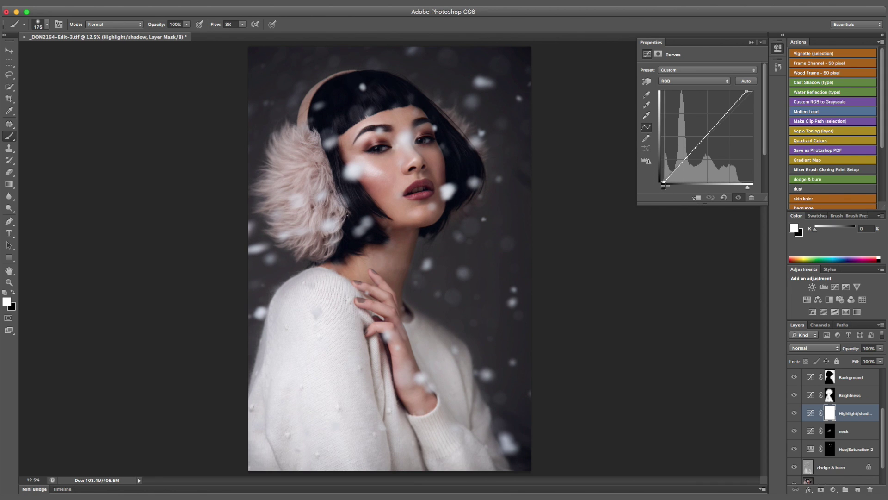
{"action": "left_click_drag", "start_coordinate": [665, 185], "coordinate": [664, 186]}
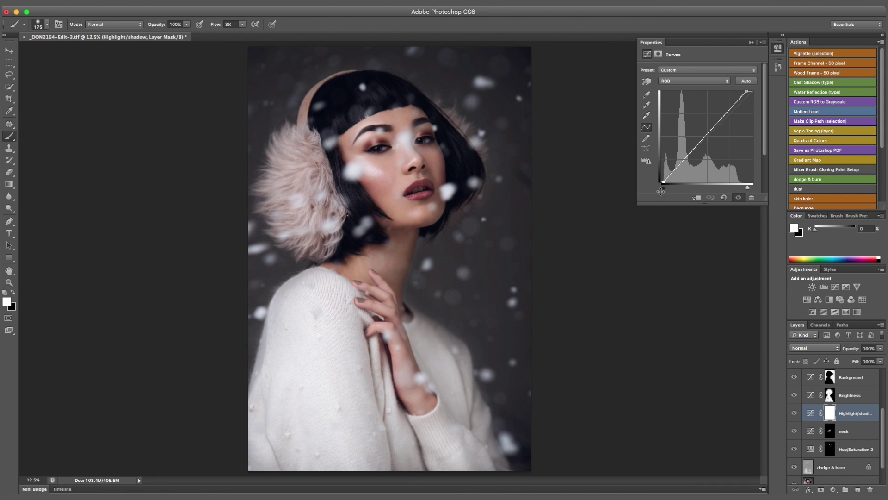
{"action": "left_click", "coordinate": [751, 43]}
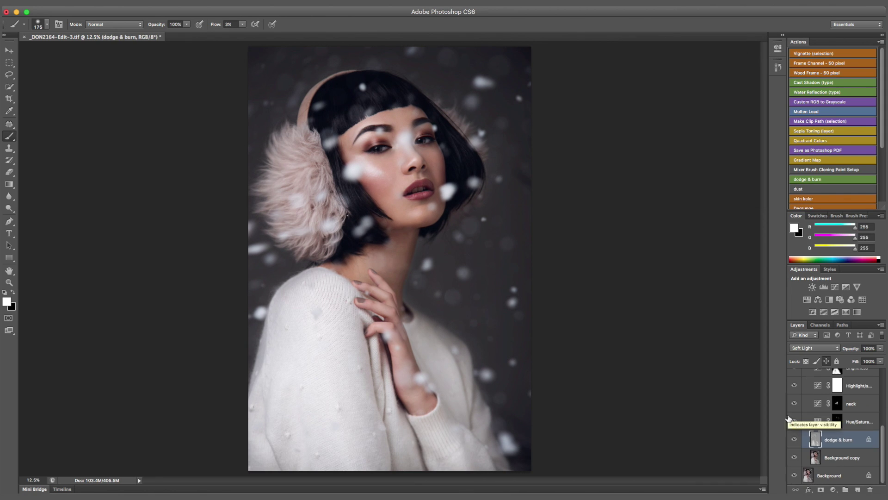
Set up a black 600 px brush at 3% flow for burning on the dodge & burn layer
{"action": "key", "text": "x"}
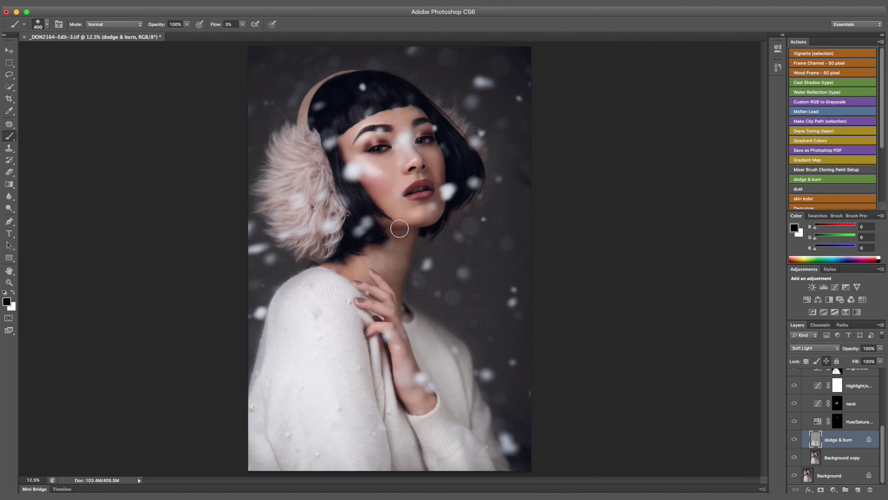
{"action": "key", "text": "bracketright"}
{"action": "key", "text": "bracketright"}
Apply Smart Sharpen to the Background copy layer with Amount 56%, Radius 2.6 px and Gaussian Blur removal
{"action": "key", "text": "alt+bracketleft"}
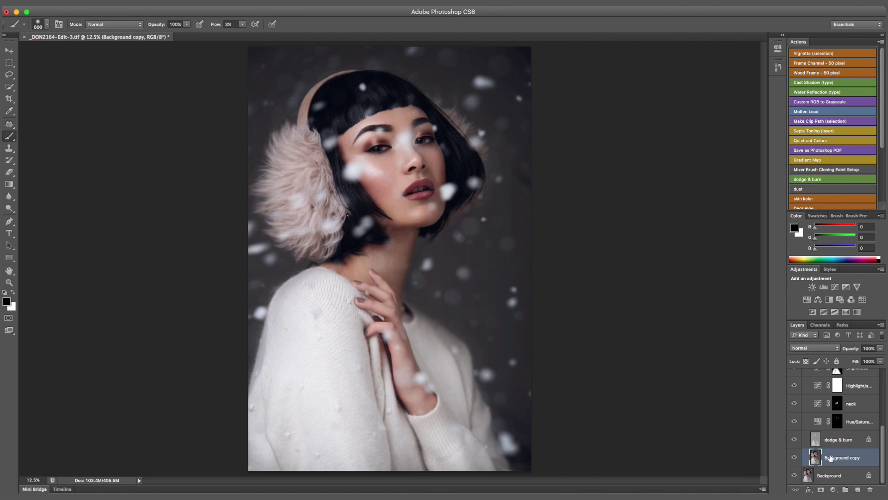
{"action": "left_click", "coordinate": [221, 4]}
{"action": "left_click", "coordinate": [221, 4]}
{"action": "left_click", "coordinate": [221, 4]}
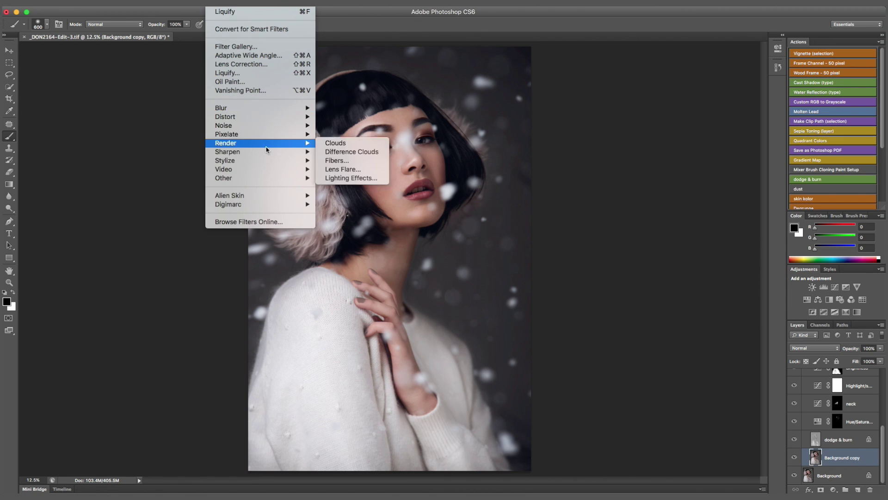
{"action": "mouse_move", "coordinate": [267, 151]}
{"action": "left_click", "coordinate": [365, 178]}
{"action": "left_click_drag", "start_coordinate": [380, 128], "coordinate": [532, 146]}
{"action": "left_click", "coordinate": [384, 148]}
{"action": "left_click_drag", "start_coordinate": [513, 249], "coordinate": [571, 219]}
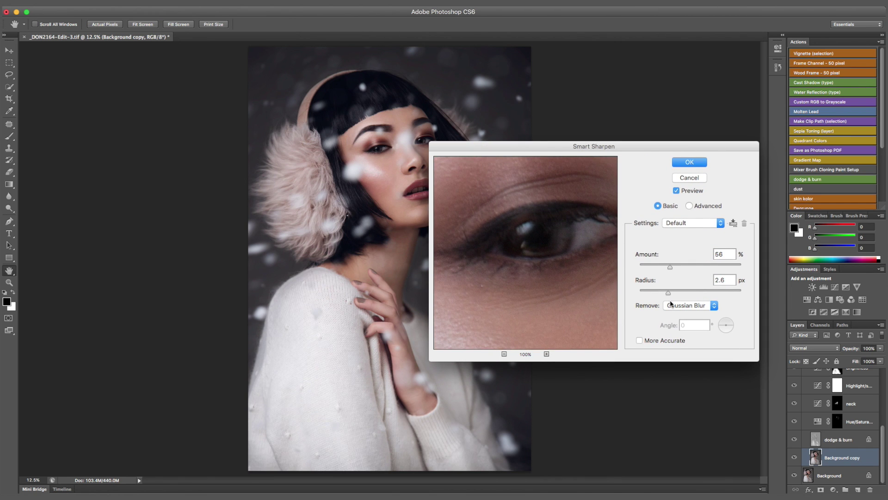
{"action": "left_click", "coordinate": [683, 163]}
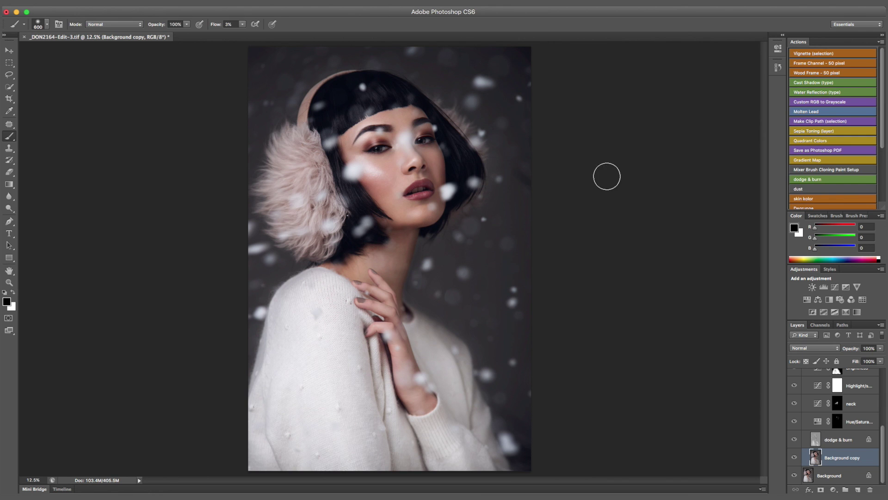
Crop the portrait at its upper and lower edges to a height of about 73.5 cm, keeping the full width
{"action": "key", "text": "c"}
{"action": "left_click_drag", "start_coordinate": [527, 50], "coordinate": [530, 55]}
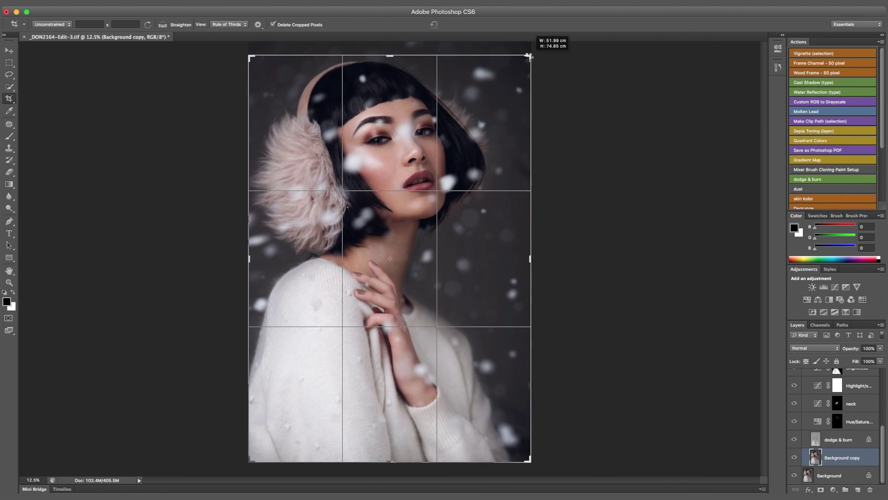
{"action": "key", "text": "Return"}
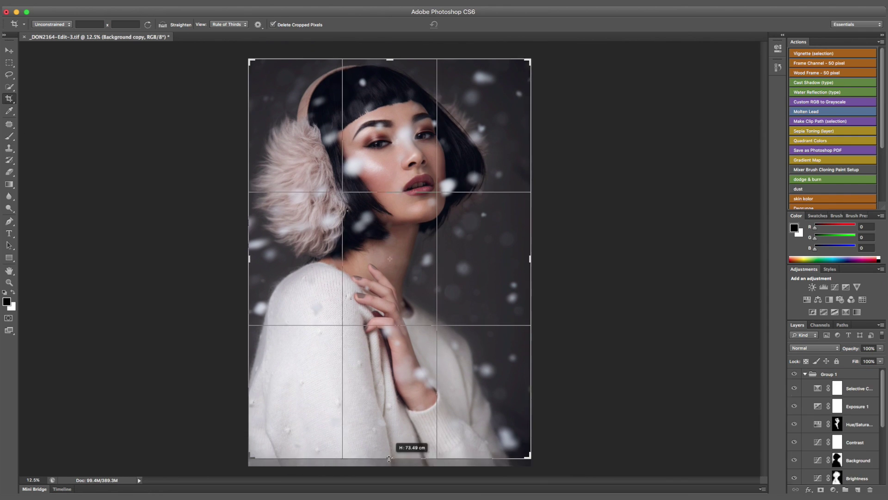
Brighten the lower sweater on the dodge & burn layer with white at 12% flow, reducing the brush from 500 to 300 px
{"action": "key", "text": "b"}
{"action": "key", "text": "x"}
{"action": "scroll", "coordinate": [797, 435], "scroll_direction": "down", "scroll_amount": 5}
{"action": "left_click", "coordinate": [838, 438]}
{"action": "key", "text": "]"}
{"action": "key", "text": "]"}
{"action": "key", "text": "]"}
{"action": "key", "text": "]"}
{"action": "key", "text": "]"}
{"action": "key", "text": "]"}
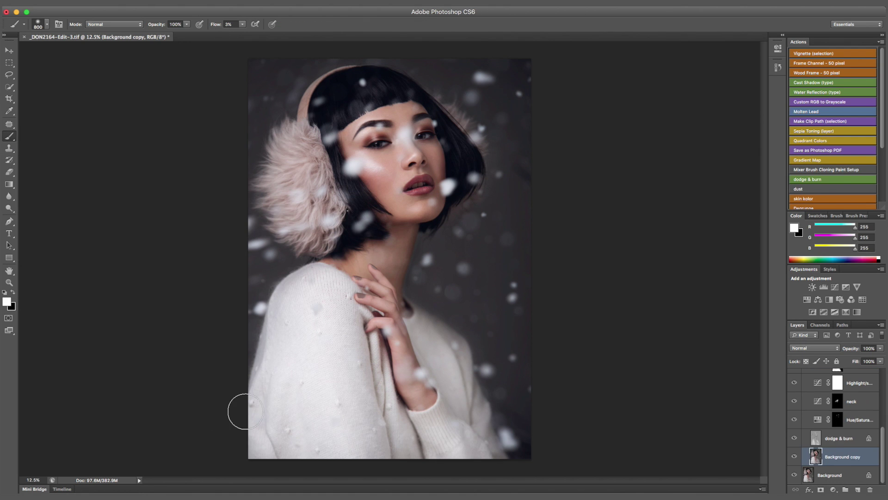
{"action": "key", "text": "["}
{"action": "key", "text": "["}
{"action": "key", "text": "bracketleft"}
{"action": "key", "text": "bracketleft"}
{"action": "key", "text": "bracketleft"}
{"action": "key", "text": "bracketleft"}
{"action": "key", "text": "shift+1"}
{"action": "key", "text": "shift+2"}
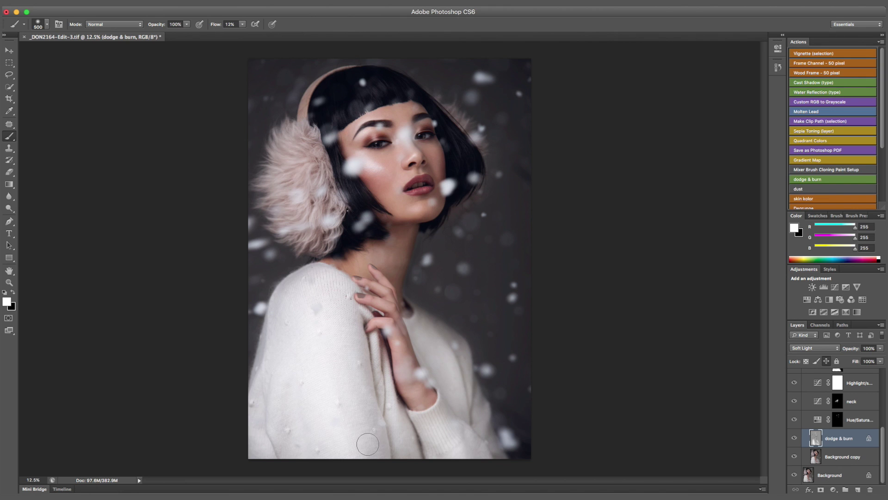
{"action": "key", "text": "bracketleft"}
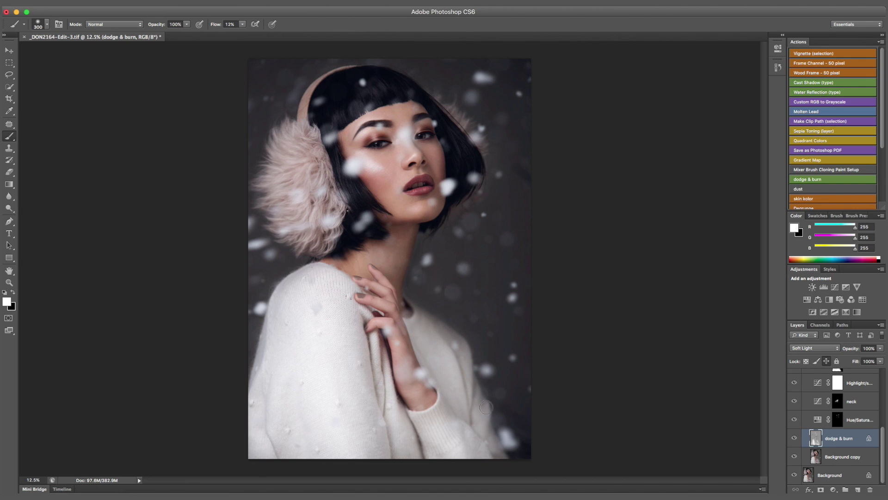
Crop another thin strip off the portrait's upper and lower edges, and return to the Brush tool
{"action": "left_click", "coordinate": [9, 99]}
{"action": "left_click_drag", "start_coordinate": [529, 60], "coordinate": [529, 64]}
{"action": "key", "text": "Escape"}
{"action": "key", "text": "b"}
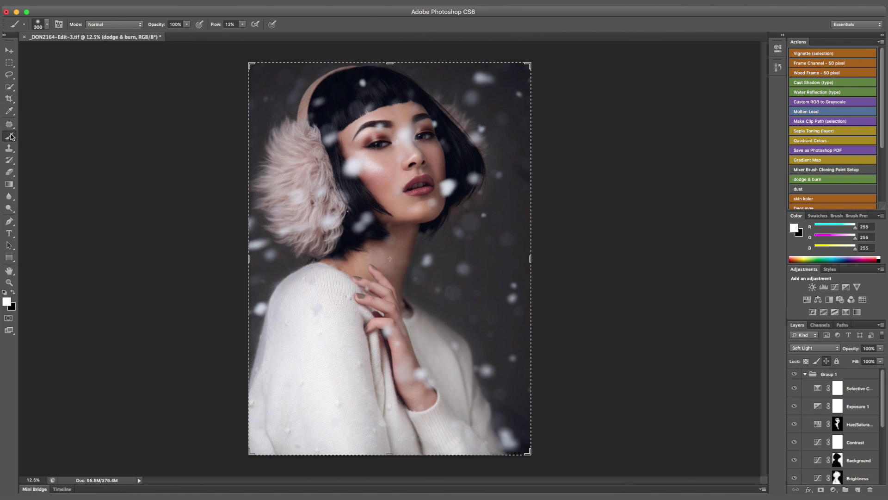
Set the brush to black at 1% flow for subtle burning on the dodge & burn layer
{"action": "left_click", "coordinate": [13, 294]}
{"action": "left_click_drag", "start_coordinate": [216, 26], "coordinate": [211, 26]}
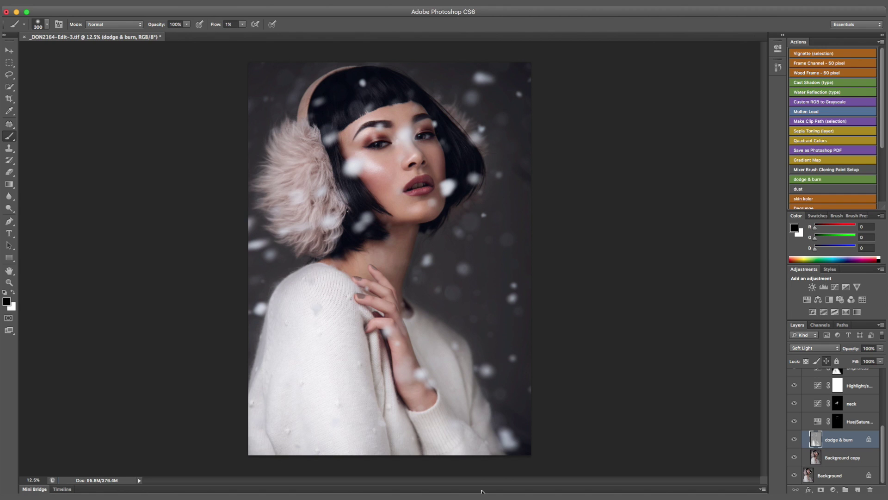
Save _DON2164-Edit-3.tif and ready the Clone Stamp tool on the Background copy layer
{"action": "key", "text": "ctrl+s"}
{"action": "key", "text": "s"}
{"action": "left_click", "coordinate": [835, 457]}
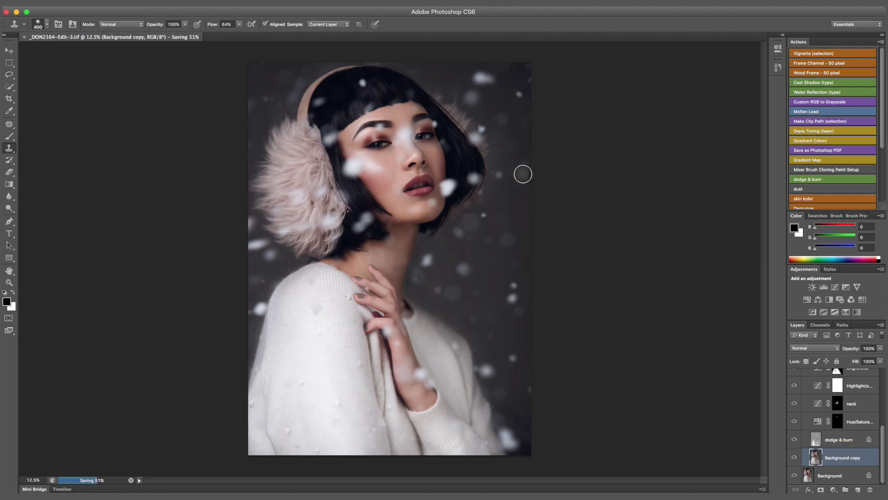
Switch to Lightroom, inspect the eyes of _DON2164-Edit-3.tif up close, and set the sharpening Amount to about 4
{"action": "key", "text": "ctrl+Right"}
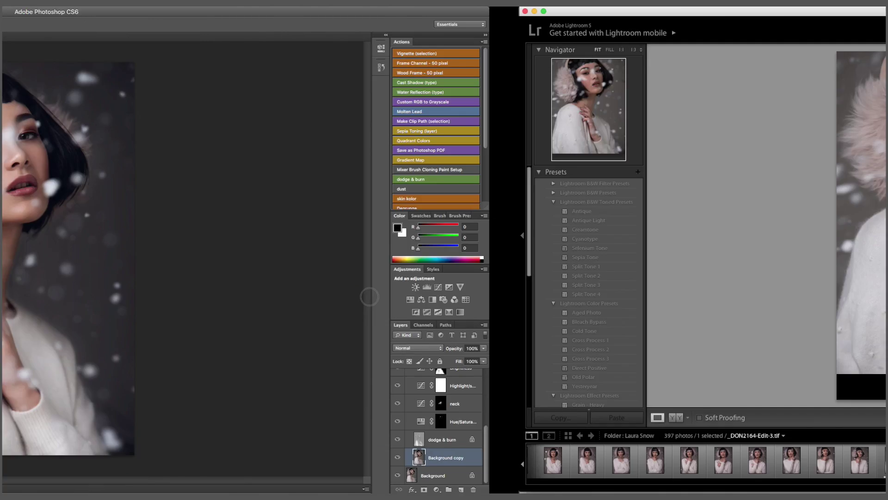
{"action": "left_click", "coordinate": [455, 134]}
{"action": "left_click_drag", "start_coordinate": [378, 85], "coordinate": [456, 269]}
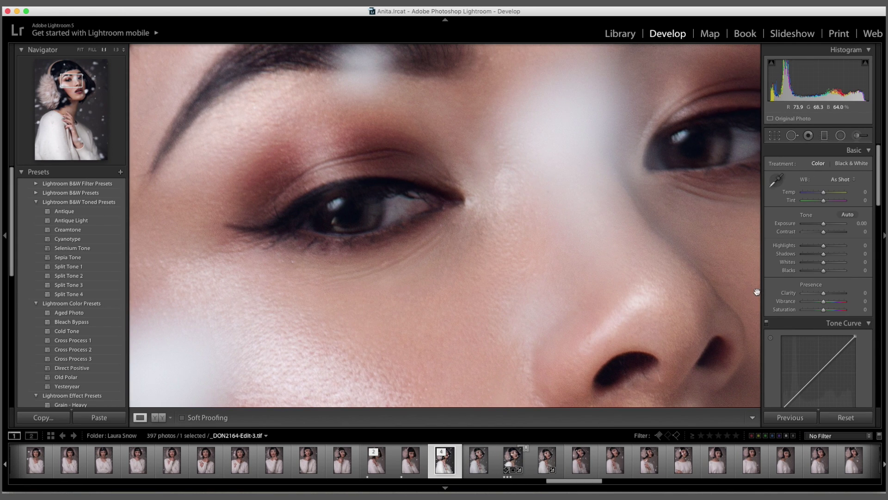
{"action": "scroll", "coordinate": [808, 309], "scroll_direction": "down", "scroll_amount": 10}
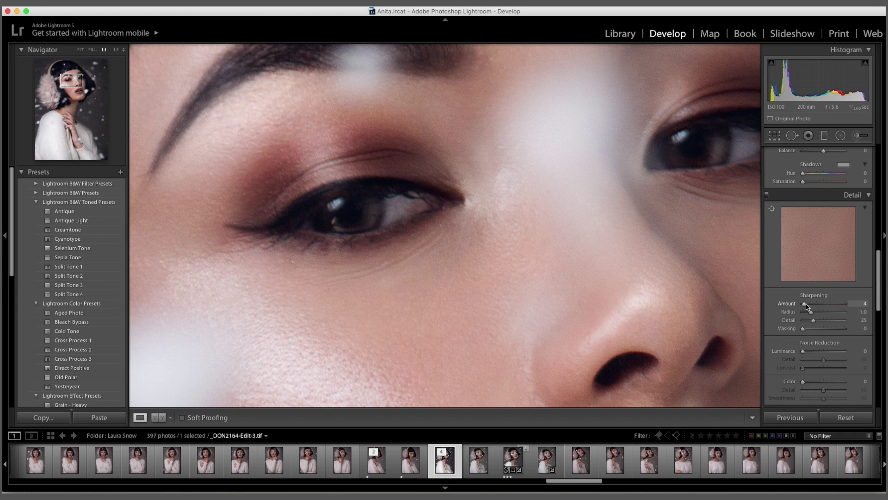
{"action": "left_click", "coordinate": [647, 291]}
Compare the retouched portrait with the original side by side, examining the face, earmuff, neck and hand at 1:3 zoom
{"action": "key", "text": "c"}
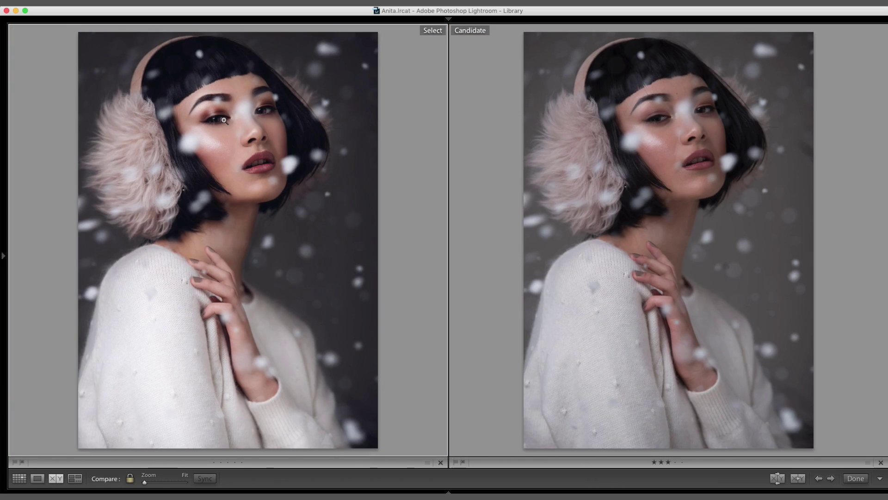
{"action": "left_click", "coordinate": [224, 119]}
{"action": "left_click_drag", "start_coordinate": [293, 155], "coordinate": [270, 206]}
{"action": "left_click_drag", "start_coordinate": [324, 245], "coordinate": [299, 212]}
{"action": "left_click_drag", "start_coordinate": [261, 153], "coordinate": [367, 198]}
{"action": "left_click_drag", "start_coordinate": [253, 310], "coordinate": [299, 273]}
{"action": "left_click_drag", "start_coordinate": [210, 342], "coordinate": [196, 178]}
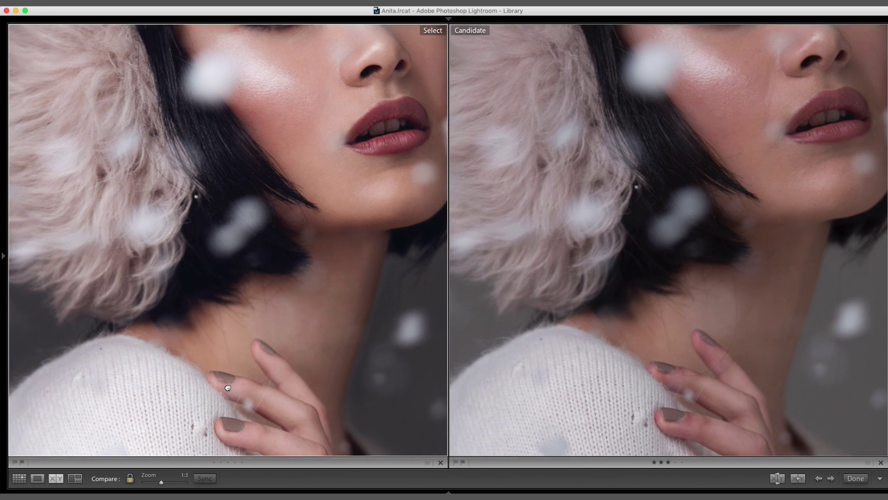
{"action": "left_click_drag", "start_coordinate": [218, 421], "coordinate": [205, 198]}
{"action": "left_click_drag", "start_coordinate": [231, 358], "coordinate": [212, 264]}
{"action": "left_click_drag", "start_coordinate": [243, 232], "coordinate": [170, 380]}
{"action": "left_click_drag", "start_coordinate": [243, 271], "coordinate": [222, 412]}
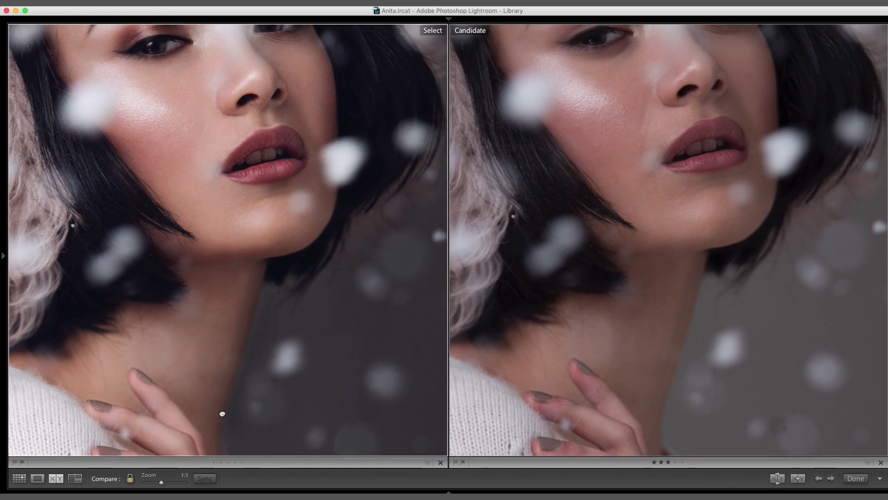
{"action": "left_click_drag", "start_coordinate": [231, 204], "coordinate": [257, 347]}
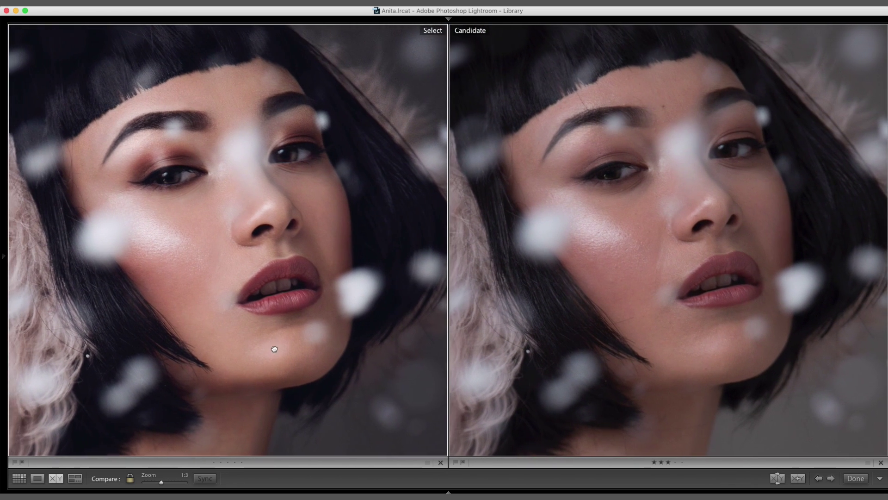
{"action": "left_click", "coordinate": [275, 279]}
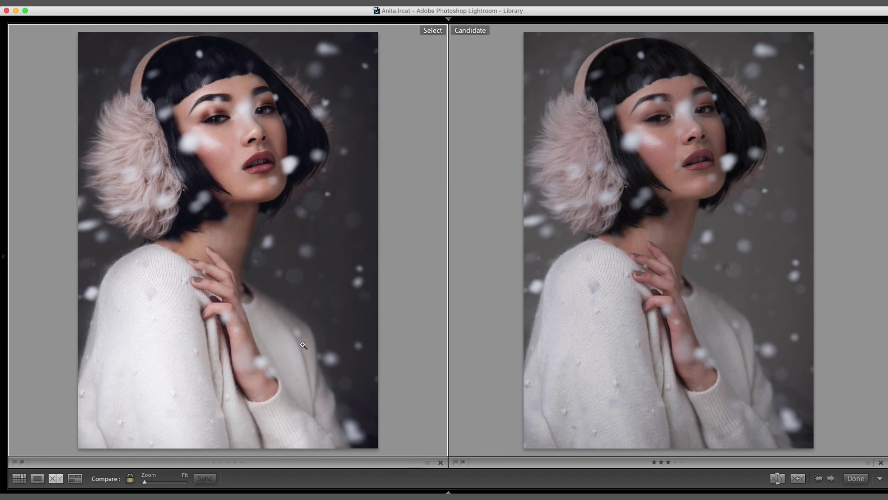
Compare the eye makeup, nose and cheek skin texture of both versions at 1:1 zoom, ending on the full portraits
{"action": "left_click", "coordinate": [206, 83]}
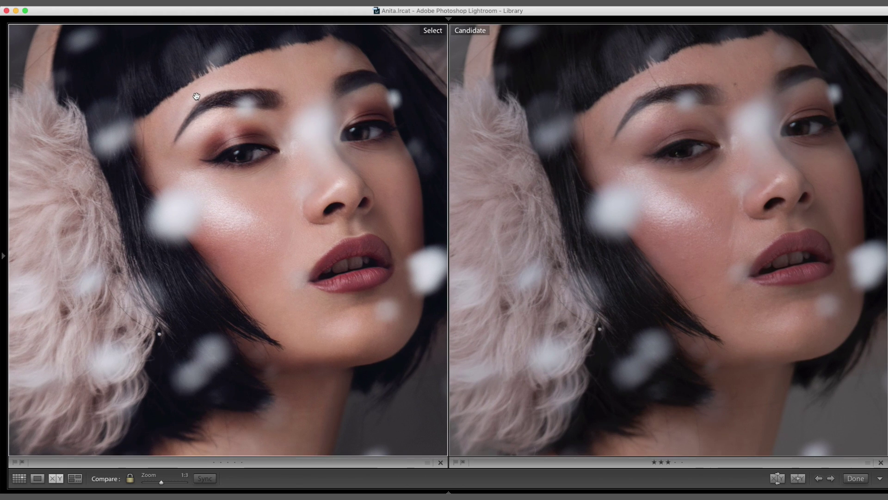
{"action": "key", "text": "super+equal"}
{"action": "left_click_drag", "start_coordinate": [225, 95], "coordinate": [204, 244]}
{"action": "left_click_drag", "start_coordinate": [210, 57], "coordinate": [214, 189]}
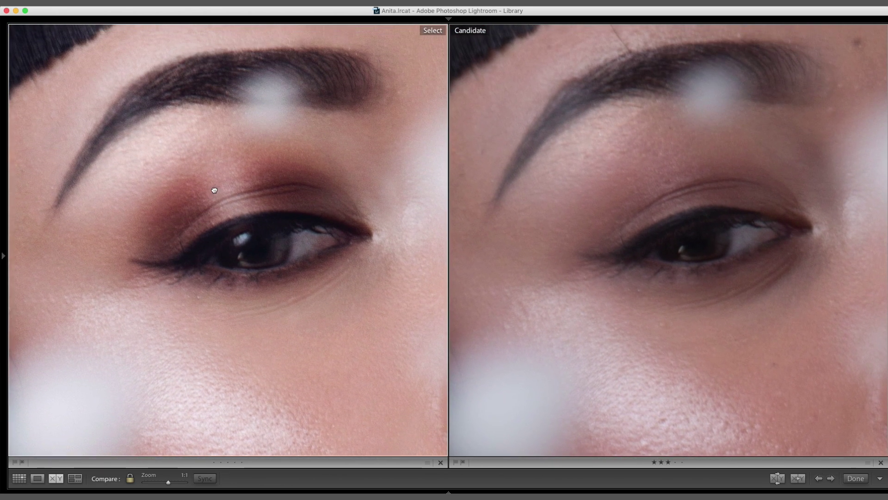
{"action": "left_click_drag", "start_coordinate": [326, 179], "coordinate": [194, 147]}
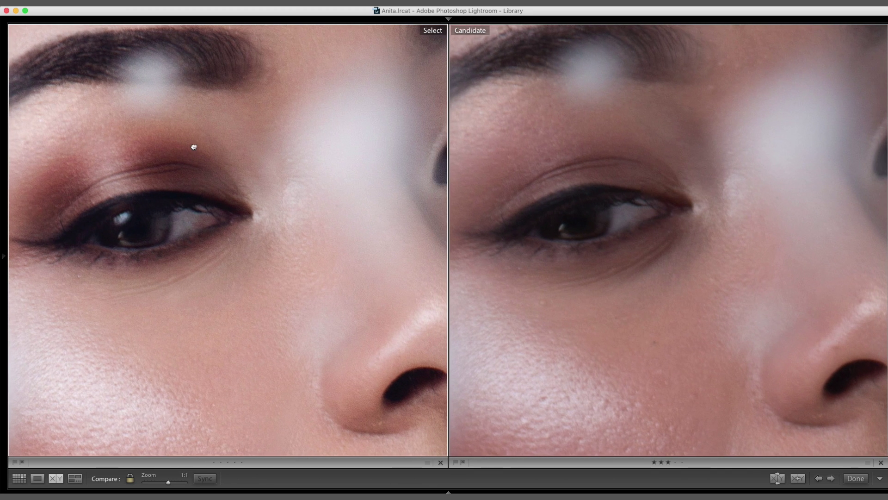
{"action": "left_click_drag", "start_coordinate": [325, 229], "coordinate": [226, 212]}
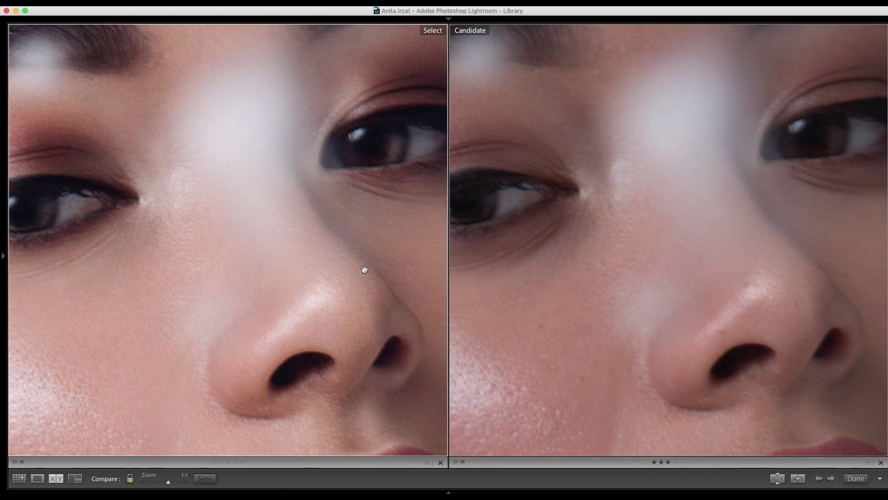
{"action": "left_click_drag", "start_coordinate": [363, 266], "coordinate": [309, 218]}
{"action": "left_click_drag", "start_coordinate": [340, 325], "coordinate": [344, 193]}
{"action": "left_click_drag", "start_coordinate": [266, 313], "coordinate": [374, 268]}
{"action": "left_click_drag", "start_coordinate": [257, 327], "coordinate": [361, 319]}
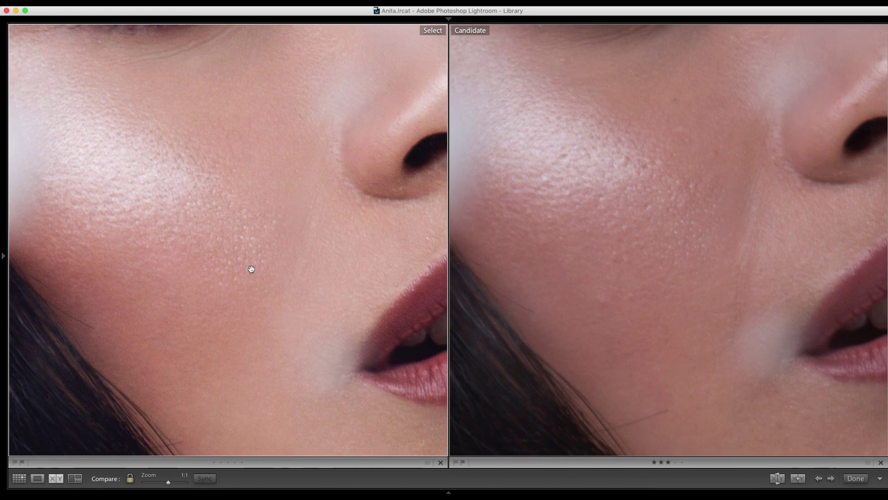
{"action": "left_click", "coordinate": [252, 269]}
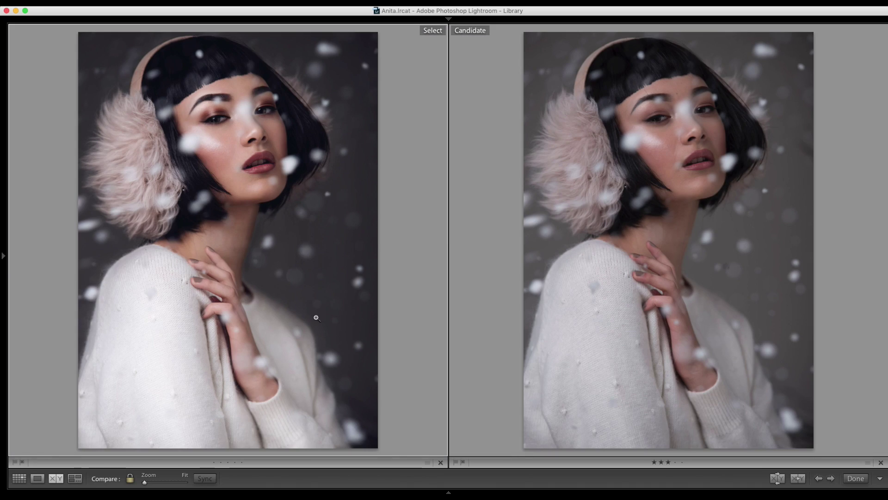